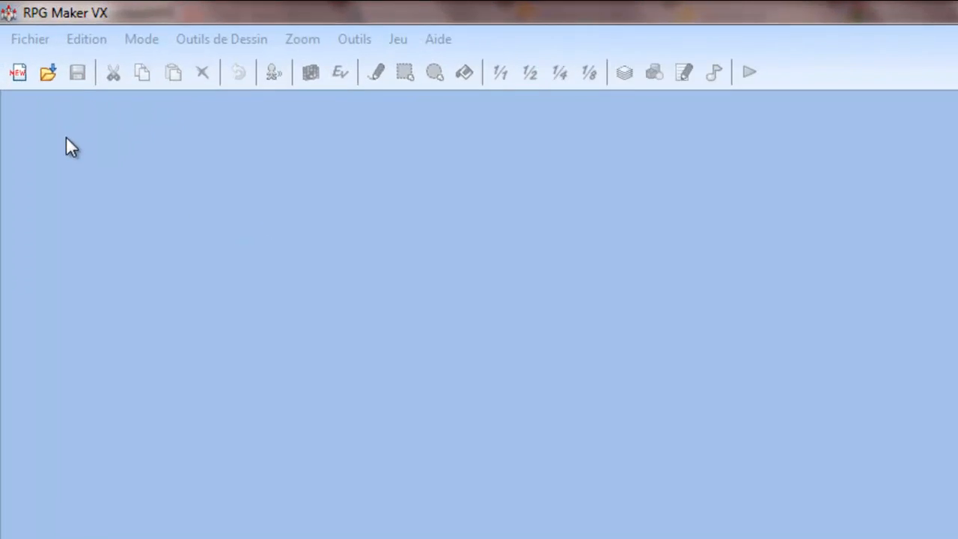
Open the Game project file from the Tutoriel folder
{"action": "left_click", "coordinate": [41, 169]}
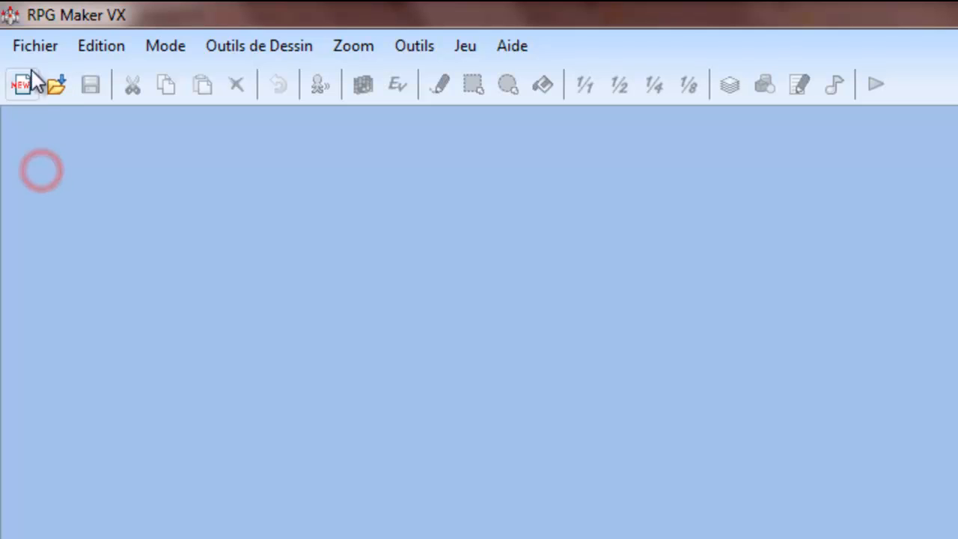
{"action": "left_click", "coordinate": [39, 47]}
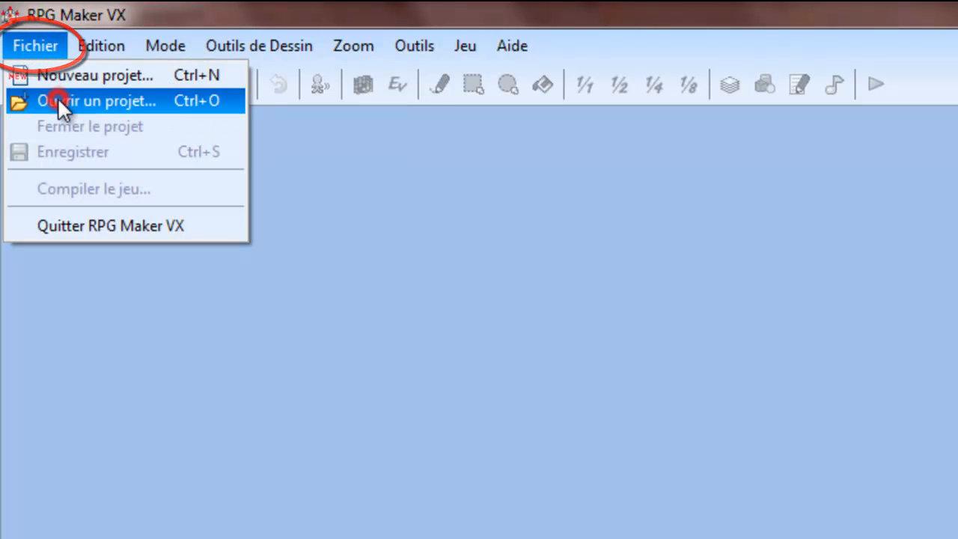
{"action": "left_click", "coordinate": [58, 97]}
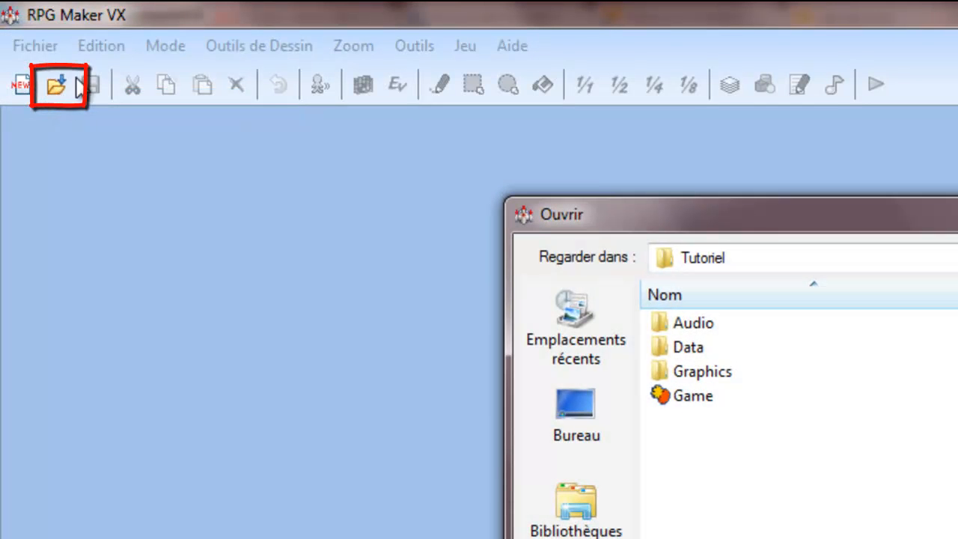
{"action": "left_click_drag", "start_coordinate": [730, 207], "coordinate": [619, 185]}
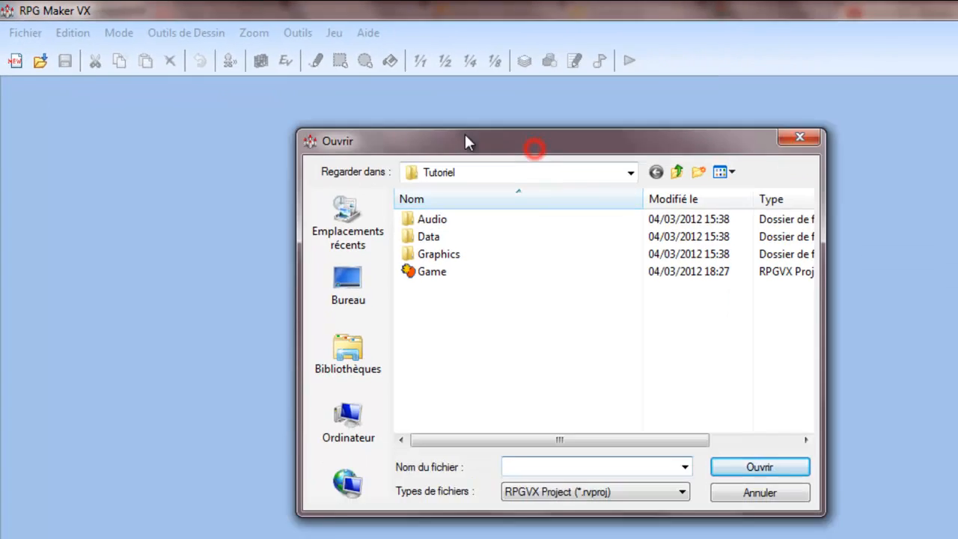
{"action": "left_click_drag", "start_coordinate": [465, 142], "coordinate": [189, 104]}
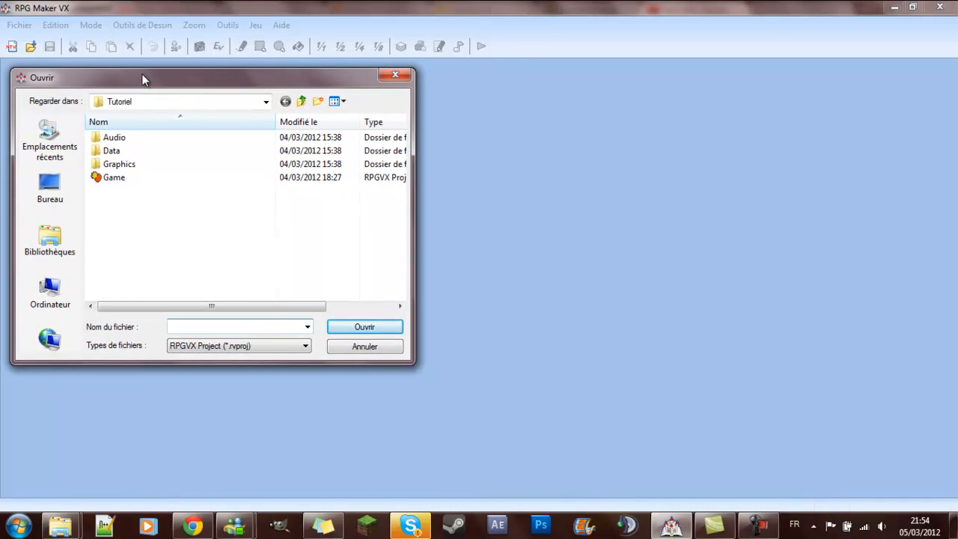
{"action": "left_click", "coordinate": [203, 101]}
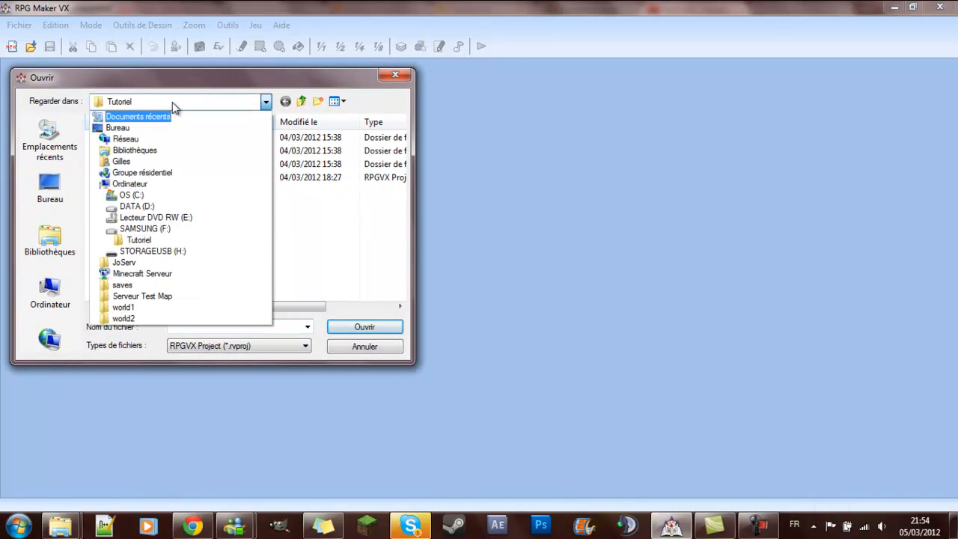
{"action": "left_click", "coordinate": [179, 102]}
{"action": "left_click", "coordinate": [132, 178]}
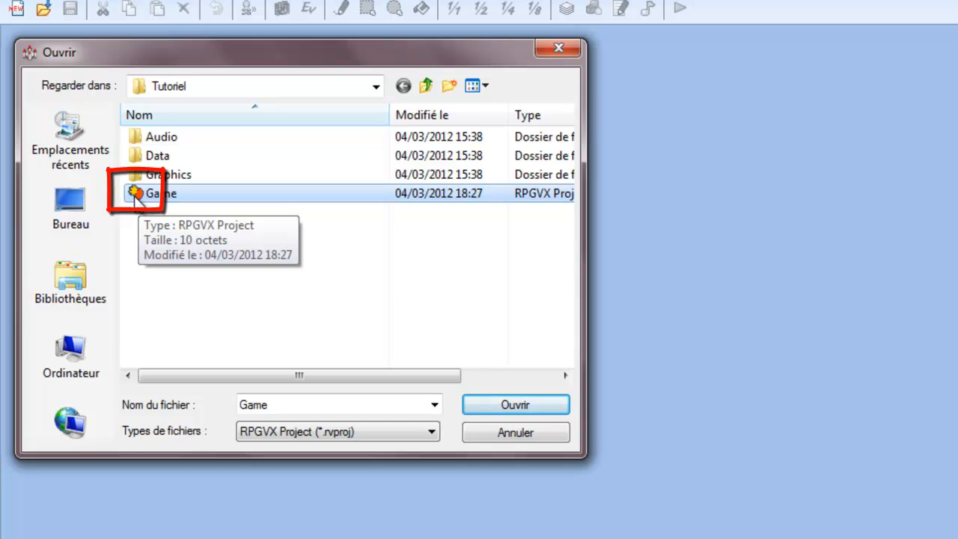
{"action": "left_click", "coordinate": [485, 405]}
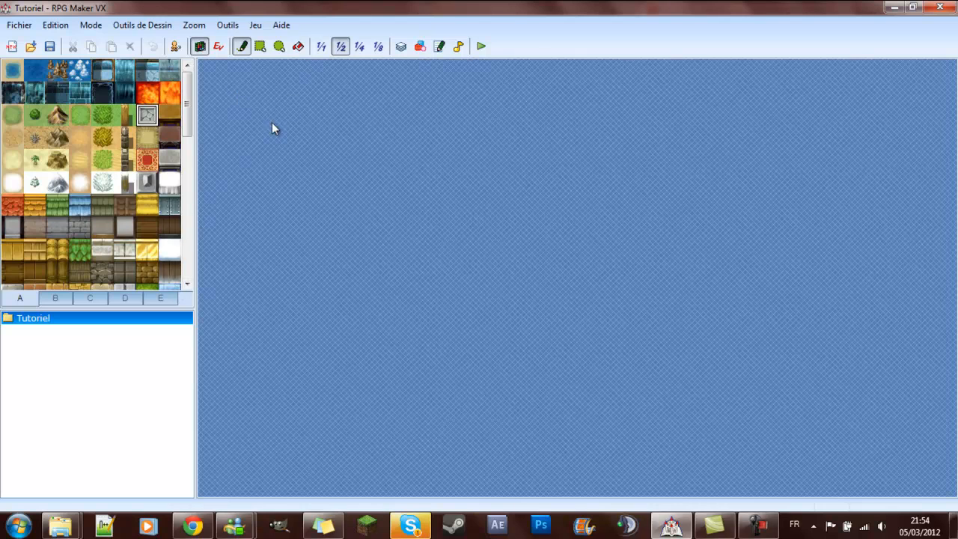
Open the project database and examine the Aventurier character and the Humain class settings
{"action": "left_click", "coordinate": [400, 46]}
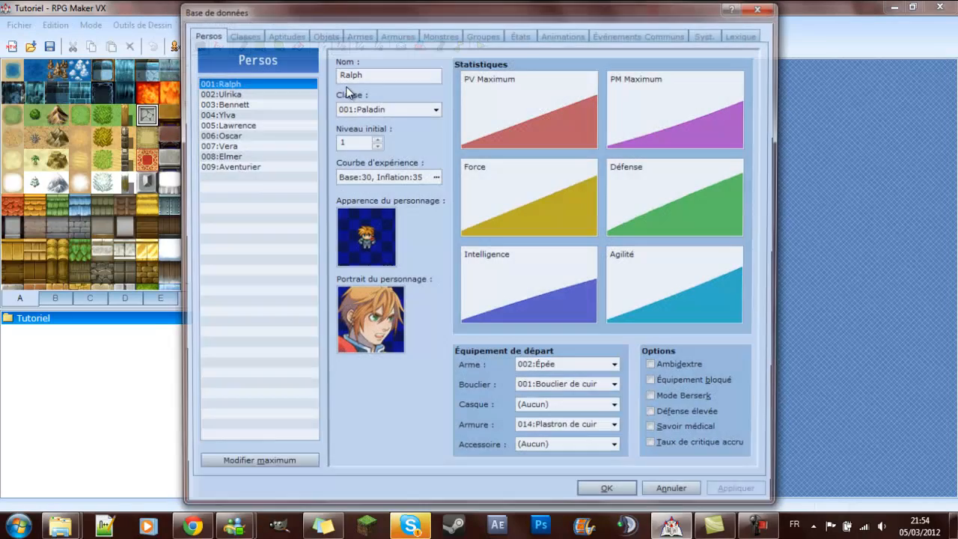
{"action": "left_click_drag", "start_coordinate": [326, 19], "coordinate": [330, 22]}
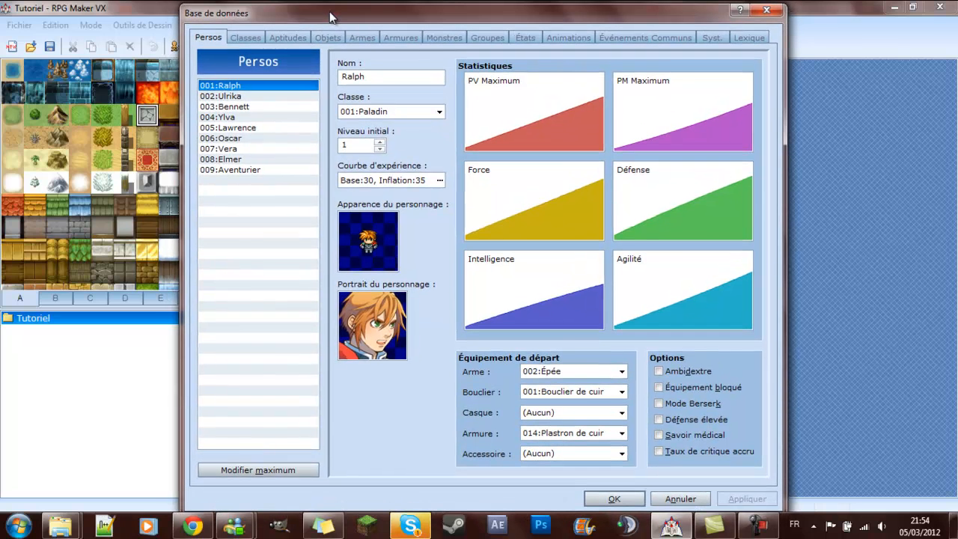
{"action": "left_click", "coordinate": [250, 170]}
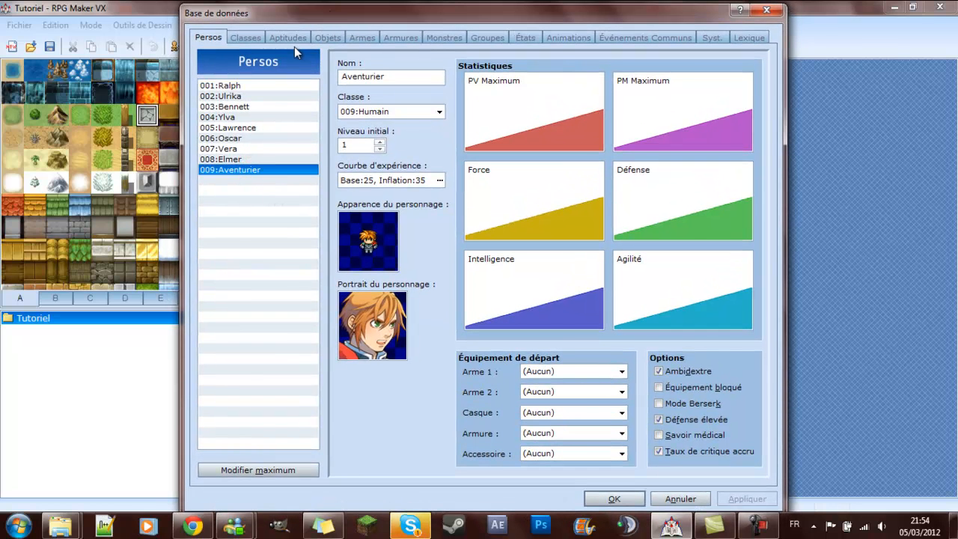
{"action": "left_click", "coordinate": [246, 37]}
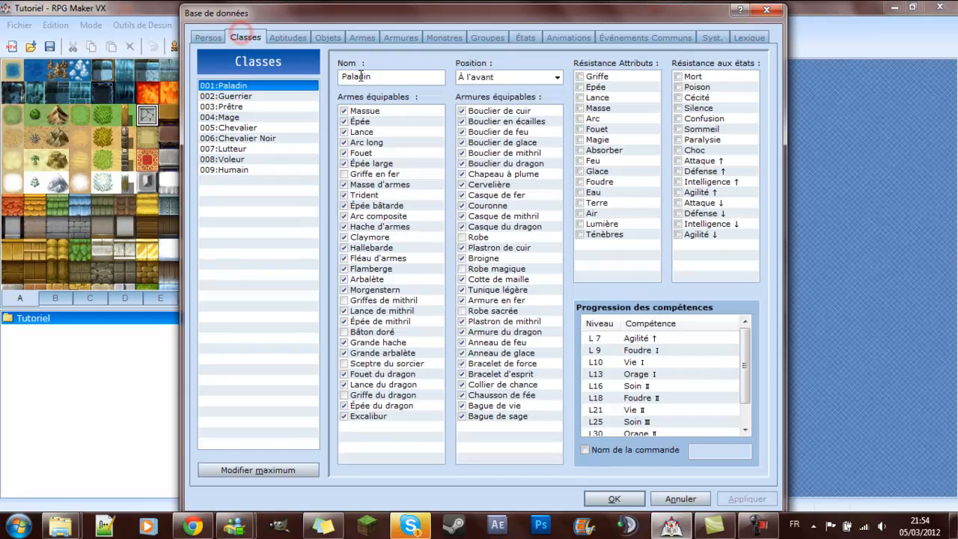
{"action": "left_click", "coordinate": [225, 169]}
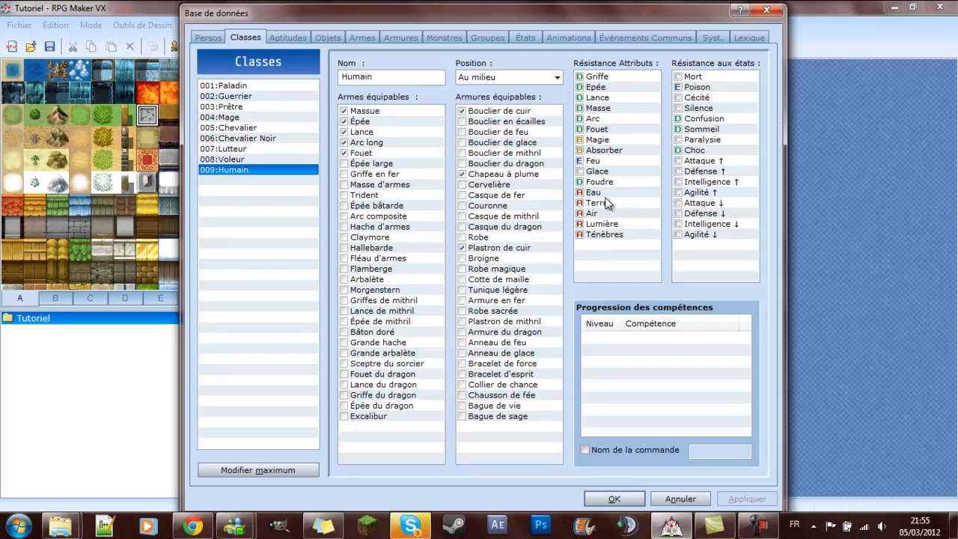
{"action": "left_click_drag", "start_coordinate": [562, 19], "coordinate": [530, 13]}
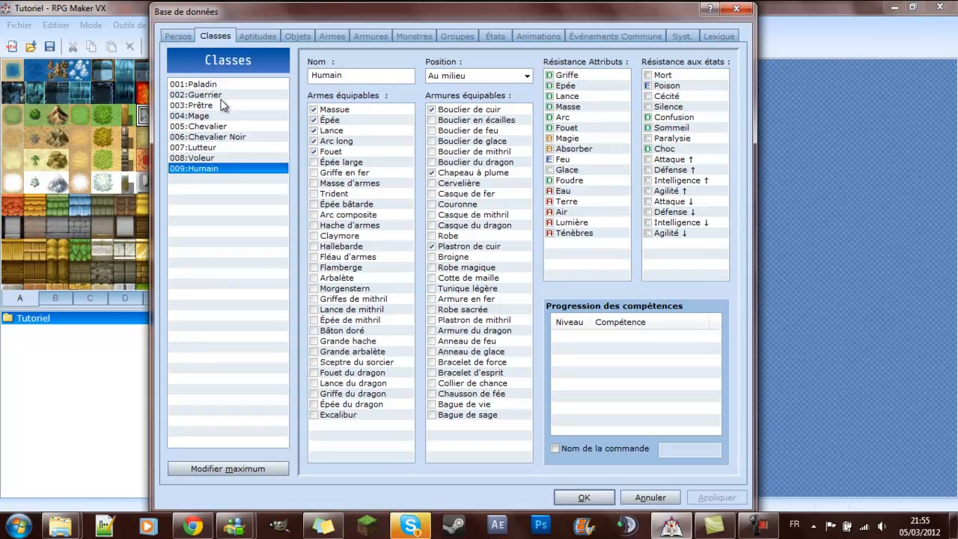
Look through the database's skills (Aptitudes), items (Objets) and weapons (Armes)
{"action": "left_click", "coordinate": [257, 36]}
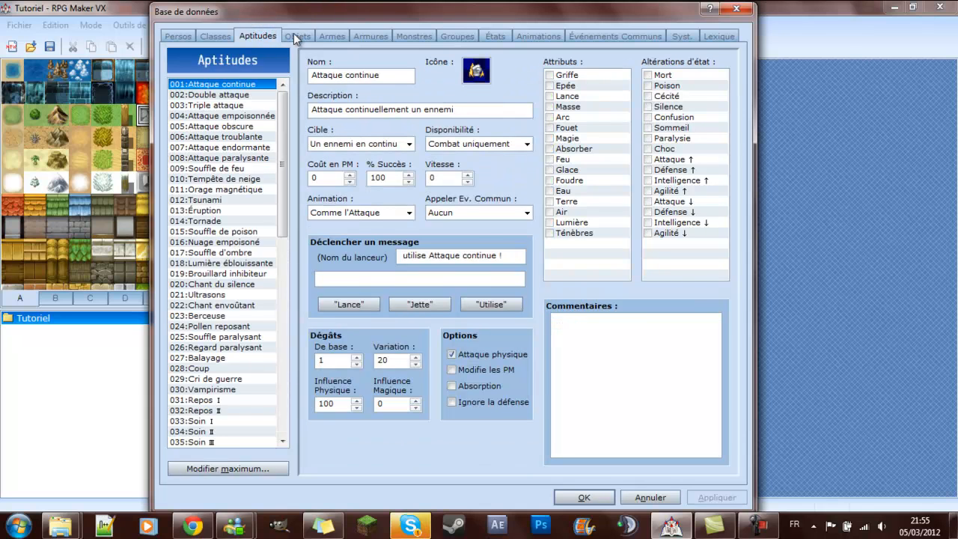
{"action": "left_click", "coordinate": [295, 34]}
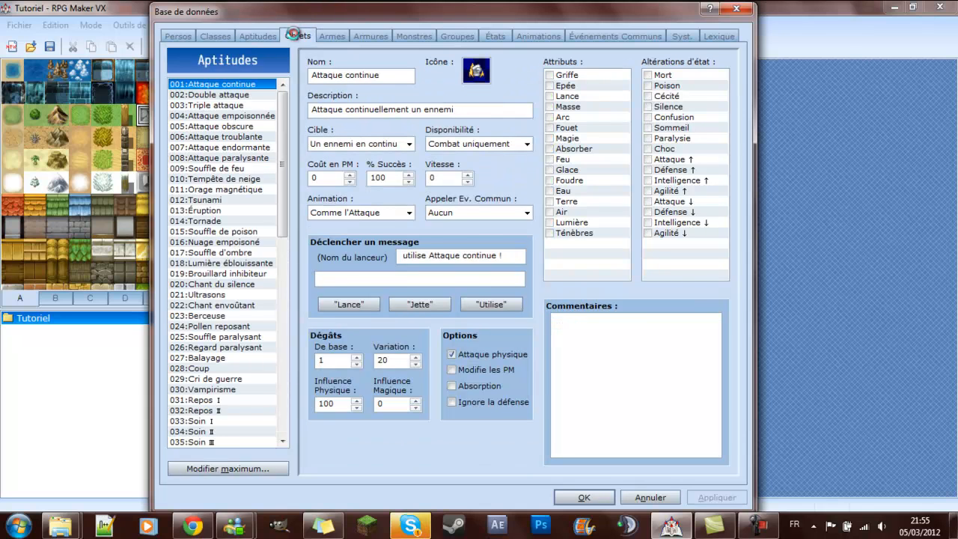
{"action": "left_click", "coordinate": [333, 37]}
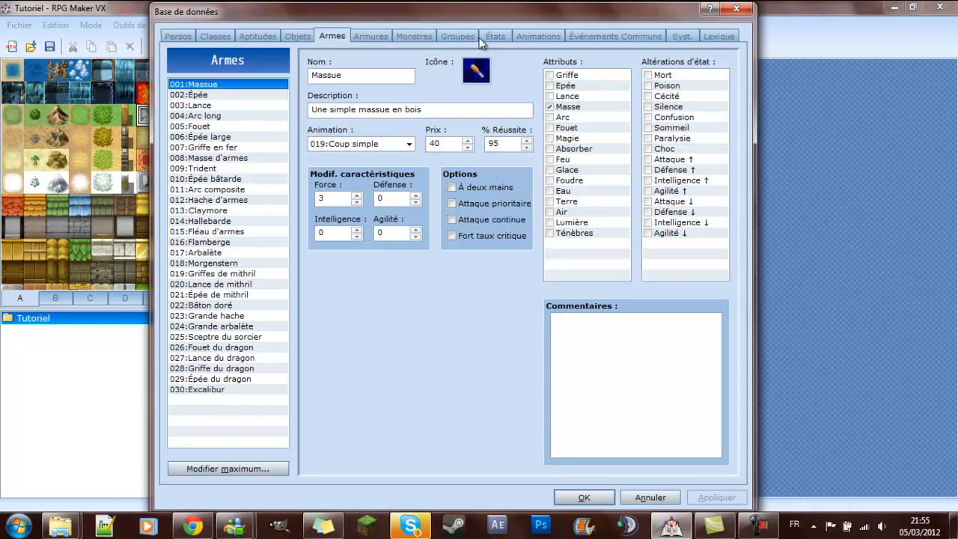
In the game's vocabulary (Lexique), set the currency term to Lum's and the level abbreviation to Lvl
{"action": "left_click", "coordinate": [717, 36]}
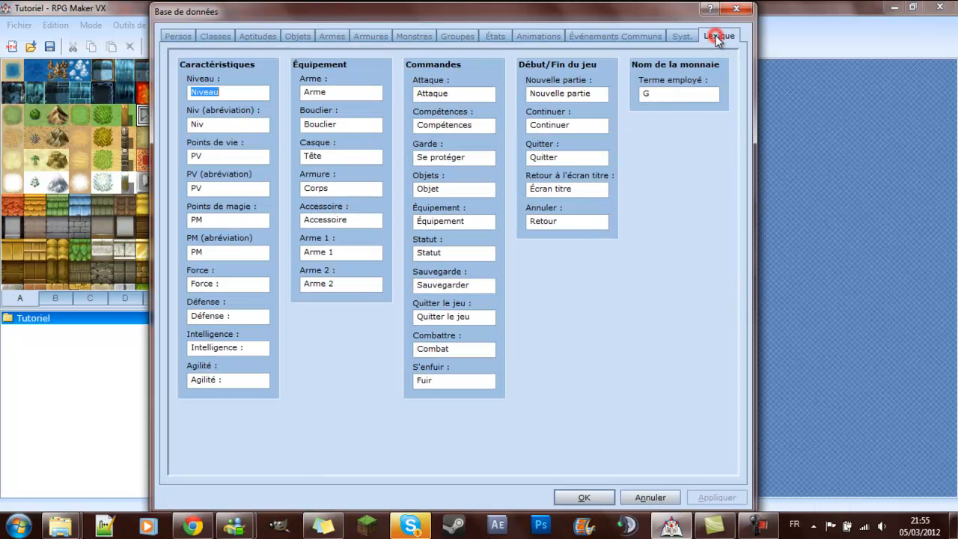
{"action": "left_click_drag", "start_coordinate": [675, 92], "coordinate": [639, 90]}
{"action": "type", "text": "Lum's"}
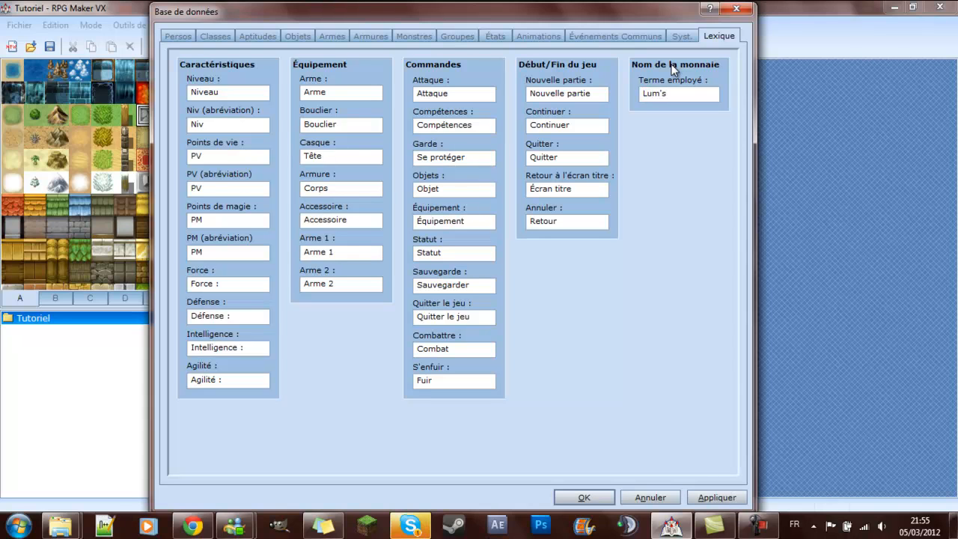
{"action": "left_click_drag", "start_coordinate": [231, 124], "coordinate": [202, 126]}
{"action": "type", "text": "Lvl"}
Review the vocabulary terms for starting and ending the game, from new game to cancel
{"action": "left_click", "coordinate": [599, 93]}
{"action": "left_click", "coordinate": [588, 127]}
{"action": "left_click", "coordinate": [587, 152]}
{"action": "left_click", "coordinate": [589, 188]}
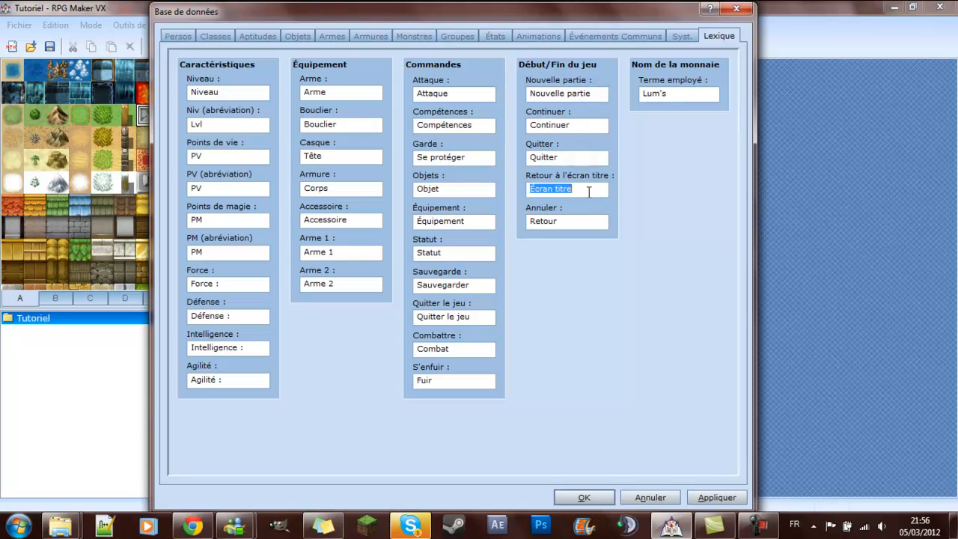
{"action": "left_click", "coordinate": [574, 223]}
{"action": "left_click", "coordinate": [576, 221]}
Remove all four default characters from the starting party in the system settings
{"action": "left_click", "coordinate": [682, 36]}
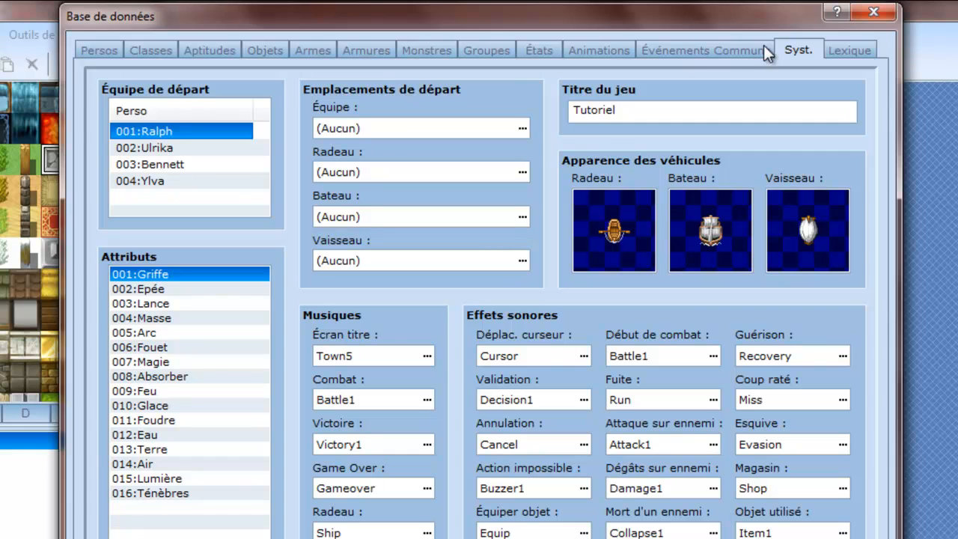
{"action": "left_click", "coordinate": [798, 44]}
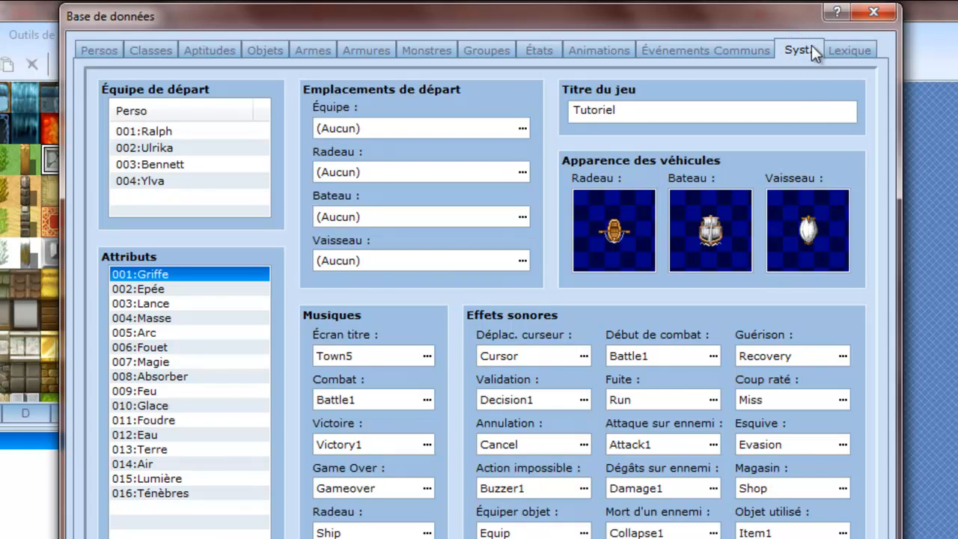
{"action": "left_click", "coordinate": [233, 129]}
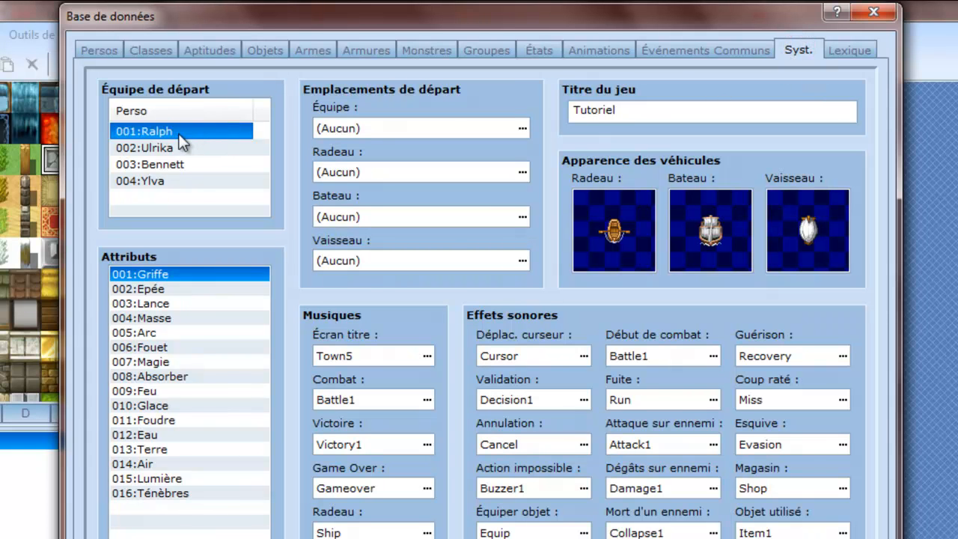
{"action": "key", "text": "Delete"}
{"action": "key", "text": "Delete"}
{"action": "key", "text": "Delete"}
{"action": "key", "text": "Delete"}
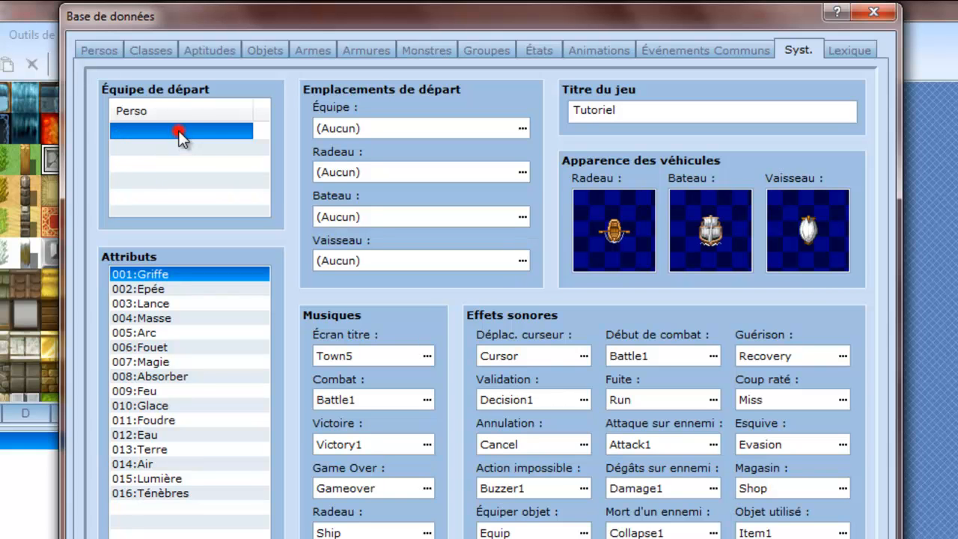
Add the character 009:Aventurier to the empty starting party
{"action": "double_click", "coordinate": [179, 134]}
{"action": "left_click_drag", "start_coordinate": [181, 126], "coordinate": [513, 131]}
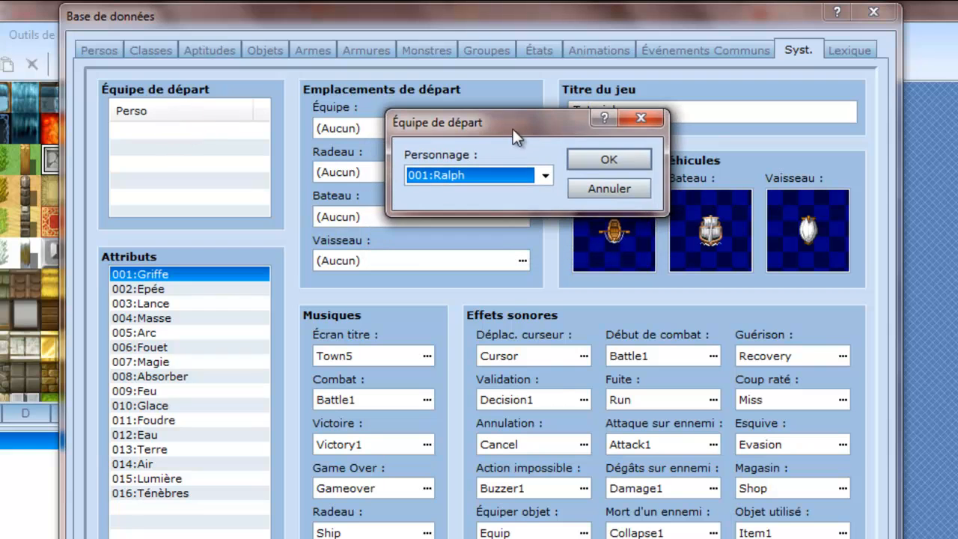
{"action": "left_click", "coordinate": [503, 177]}
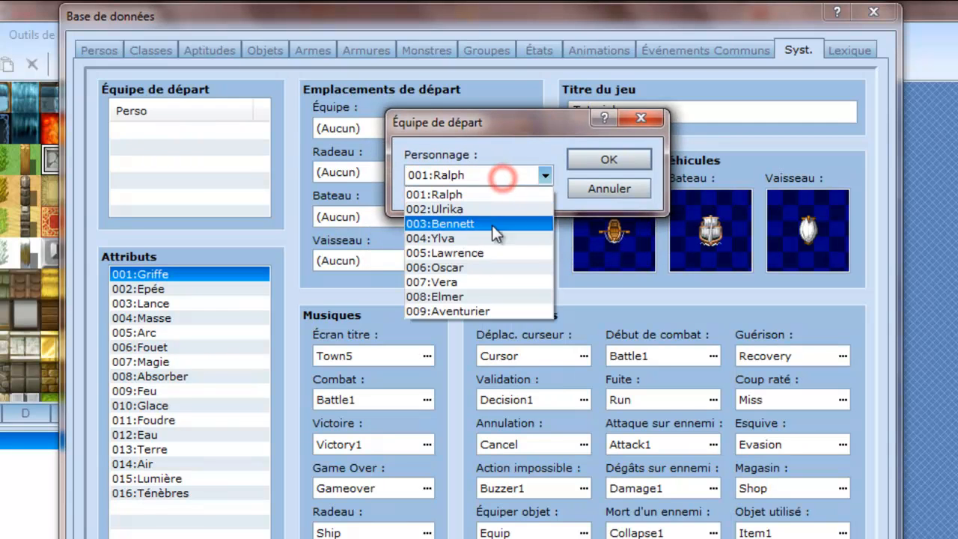
{"action": "left_click", "coordinate": [479, 305]}
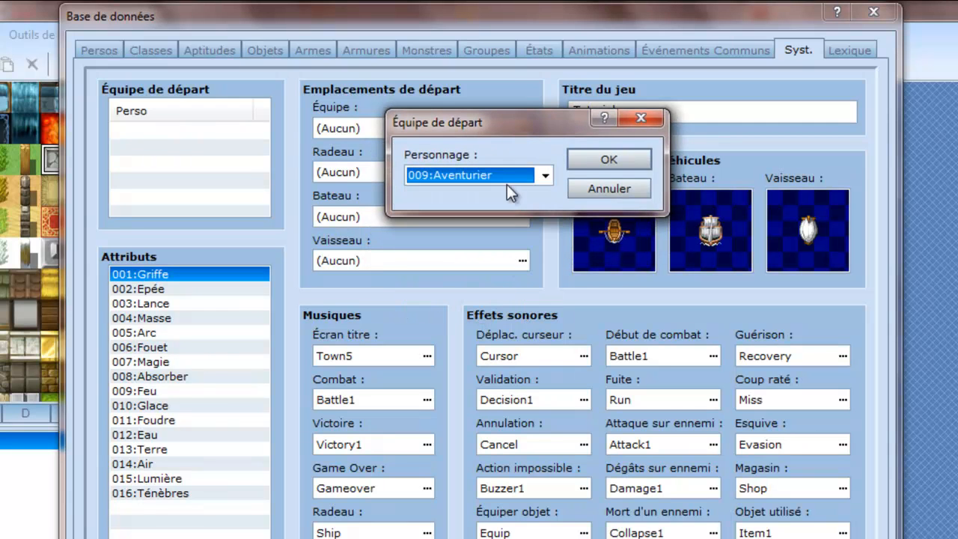
{"action": "left_click", "coordinate": [624, 159]}
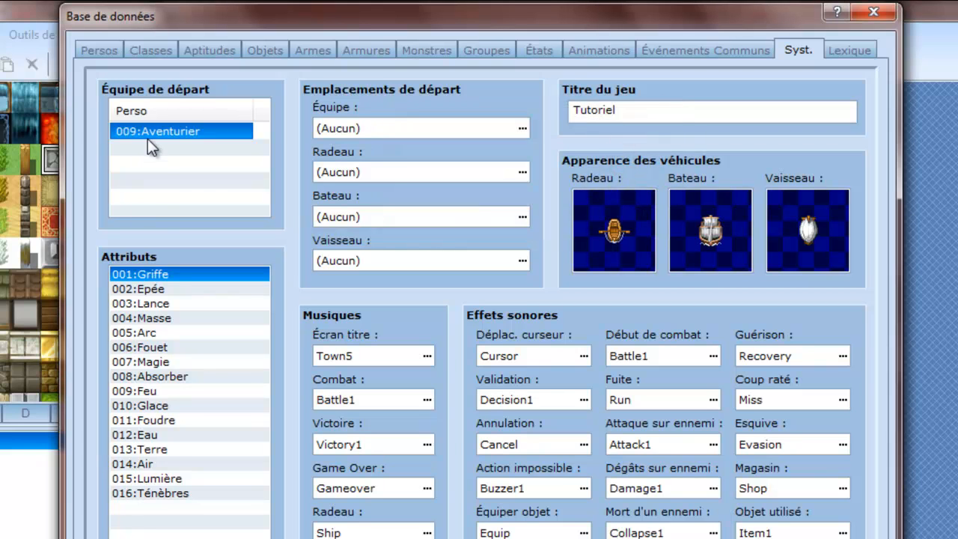
{"action": "left_click", "coordinate": [152, 161]}
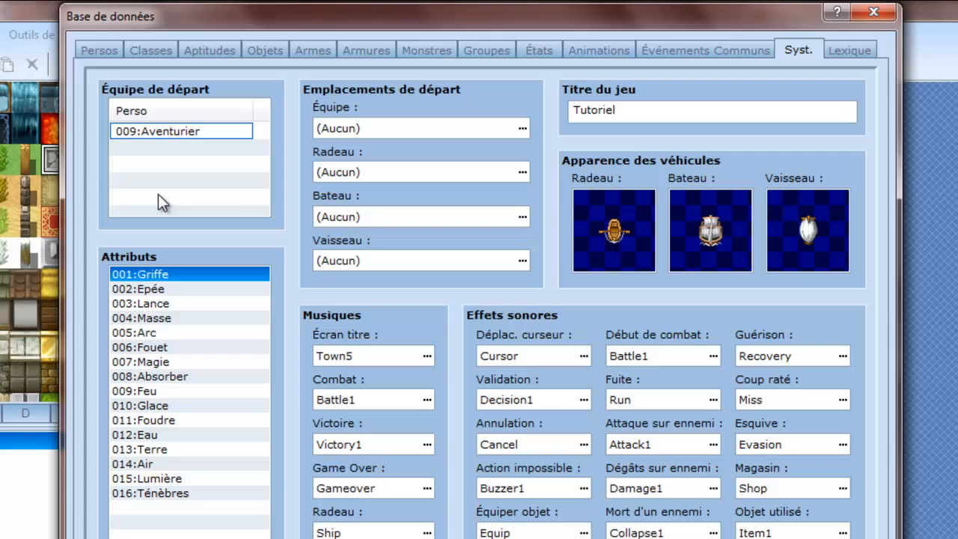
{"action": "left_click", "coordinate": [154, 130]}
{"action": "left_click", "coordinate": [167, 147]}
{"action": "left_click", "coordinate": [169, 153]}
{"action": "left_click", "coordinate": [174, 150]}
{"action": "left_click", "coordinate": [206, 129]}
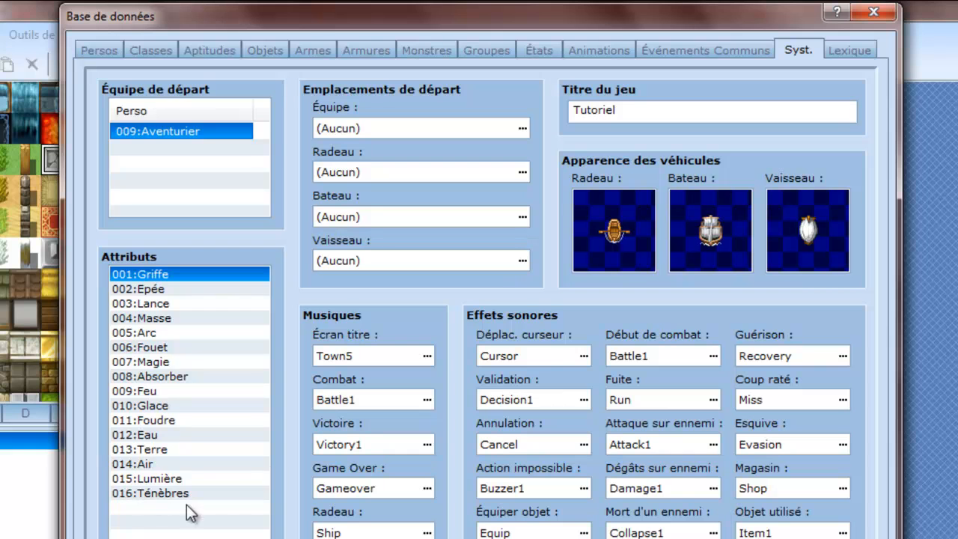
Open the title screen music selection and choose the track Town5
{"action": "left_click", "coordinate": [427, 357]}
{"action": "left_click", "coordinate": [427, 355]}
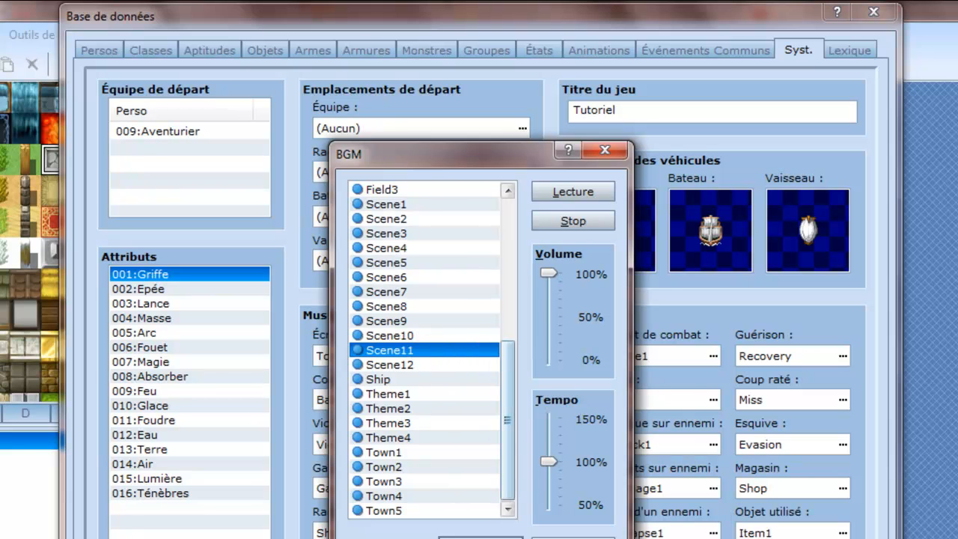
{"action": "key", "text": "Escape"}
{"action": "double_click", "coordinate": [371, 359]}
{"action": "left_click", "coordinate": [405, 512]}
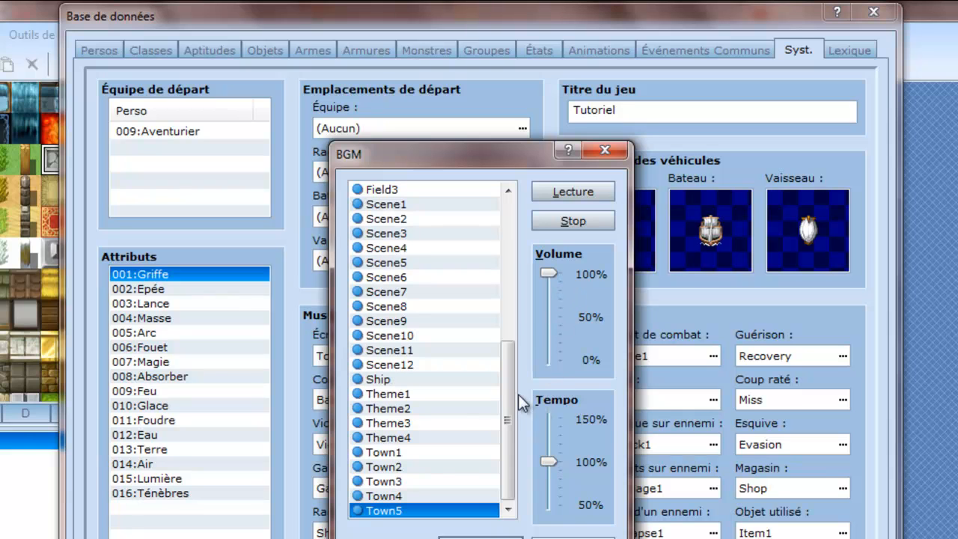
Preview Town5 at about 15% volume and again at 100% volume
{"action": "left_click_drag", "start_coordinate": [554, 272], "coordinate": [560, 346]}
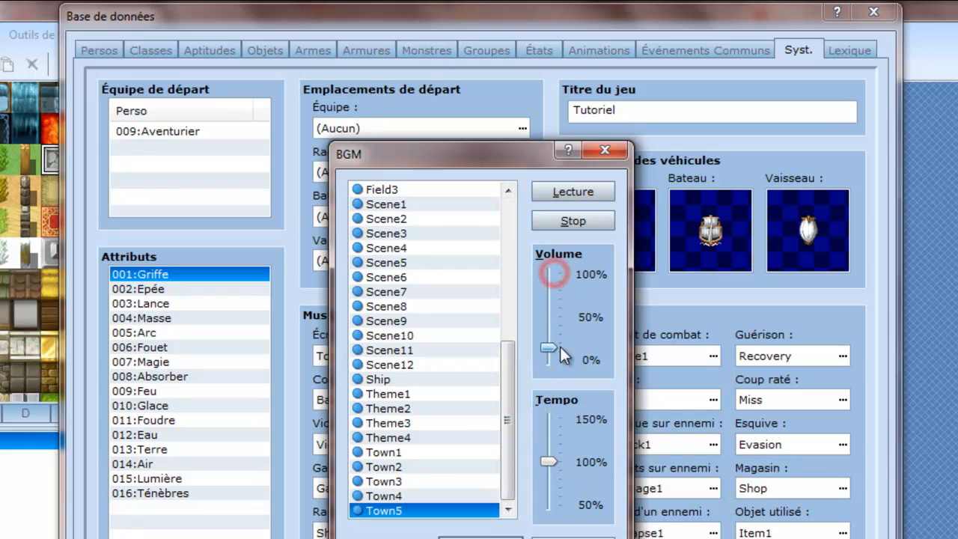
{"action": "left_click", "coordinate": [569, 194]}
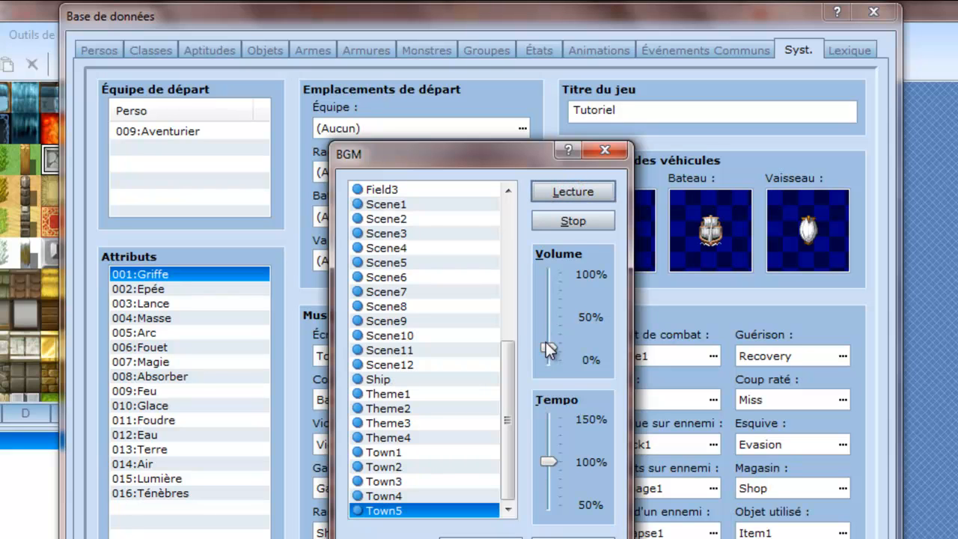
{"action": "left_click_drag", "start_coordinate": [547, 351], "coordinate": [549, 268]}
{"action": "left_click", "coordinate": [571, 198]}
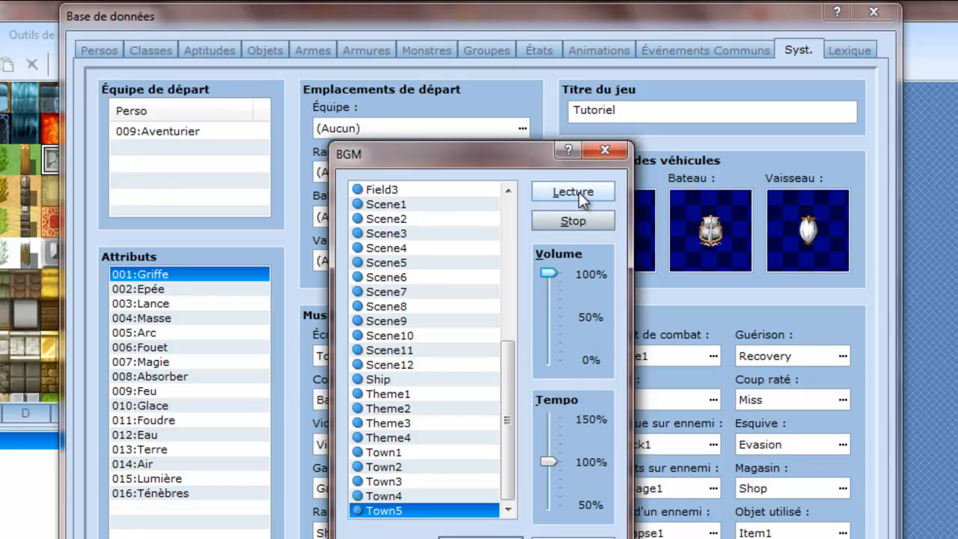
Preview Town5 once more and confirm it as the title screen music
{"action": "left_click", "coordinate": [582, 197]}
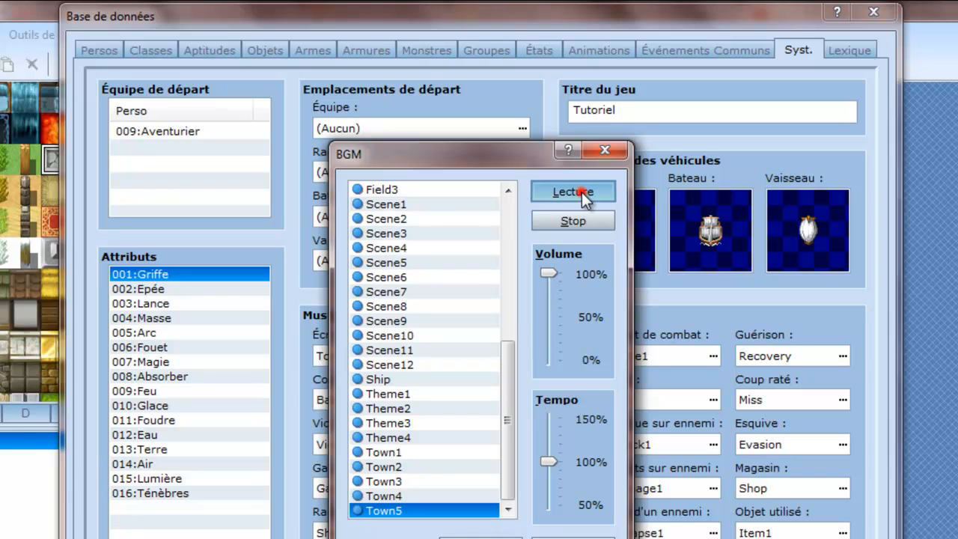
{"action": "left_click", "coordinate": [483, 535]}
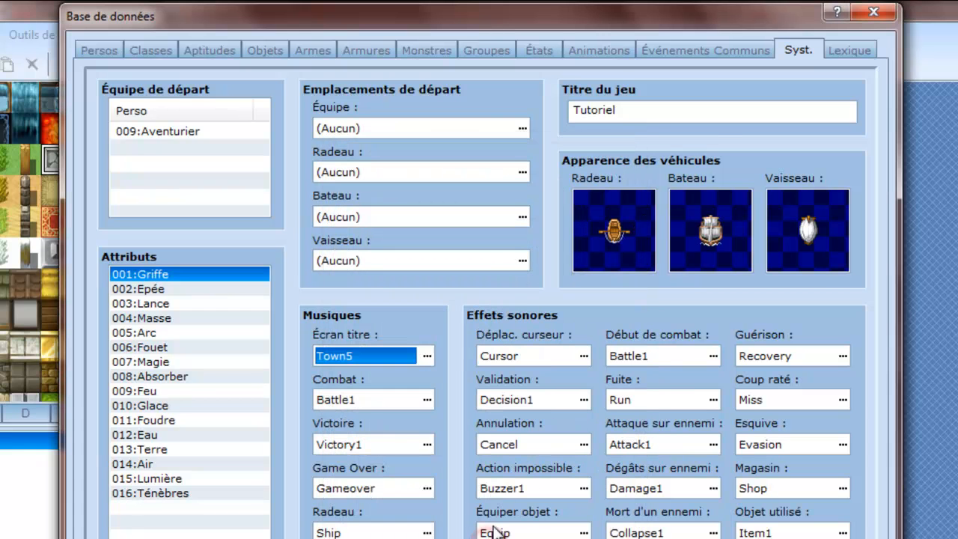
{"action": "left_click", "coordinate": [430, 346]}
{"action": "left_click", "coordinate": [430, 352]}
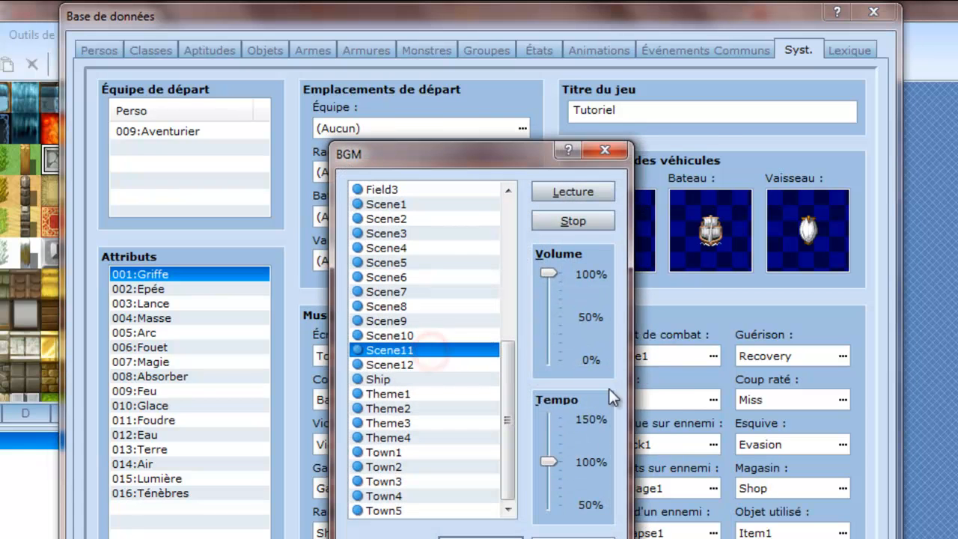
{"action": "left_click", "coordinate": [578, 538]}
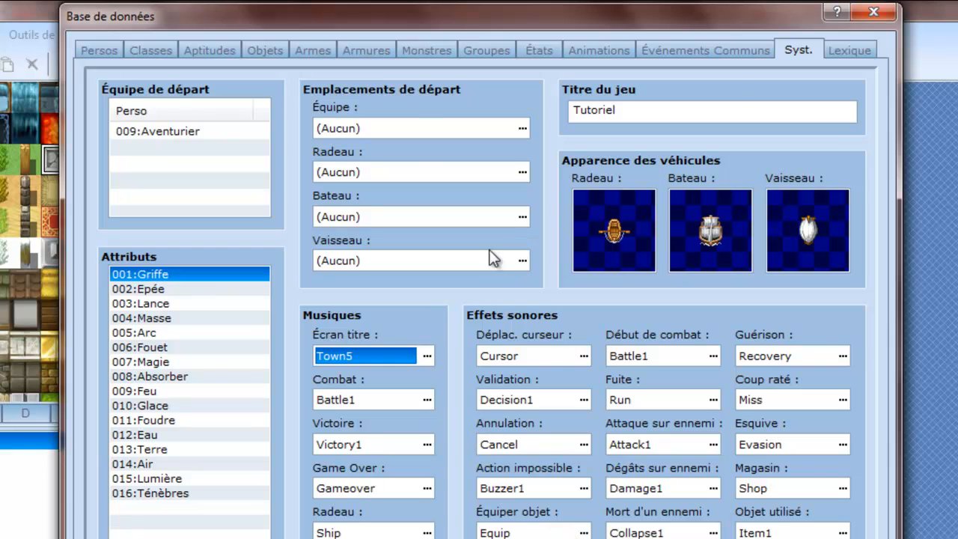
Save and close the database, and reopen the title screen music selection in the system settings
{"action": "left_click", "coordinate": [636, 538]}
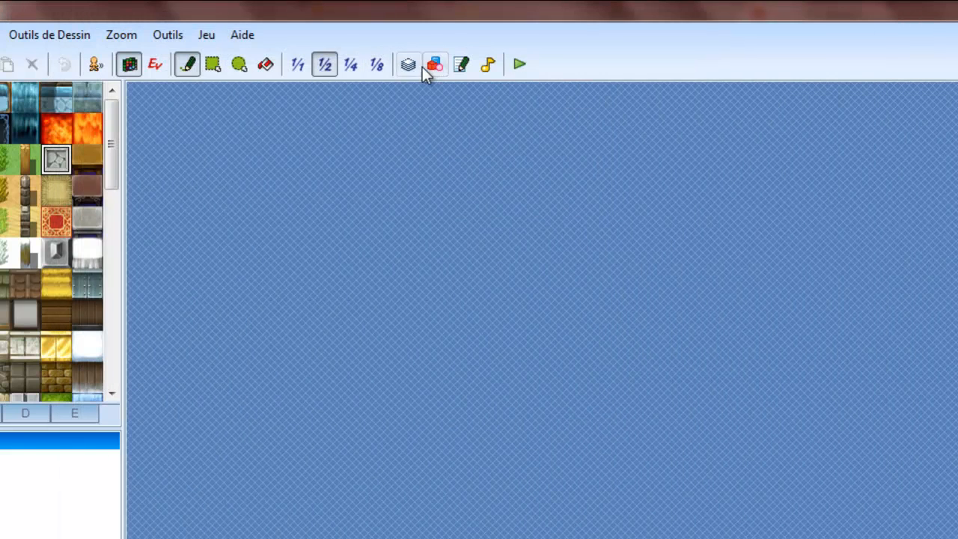
{"action": "left_click", "coordinate": [411, 69]}
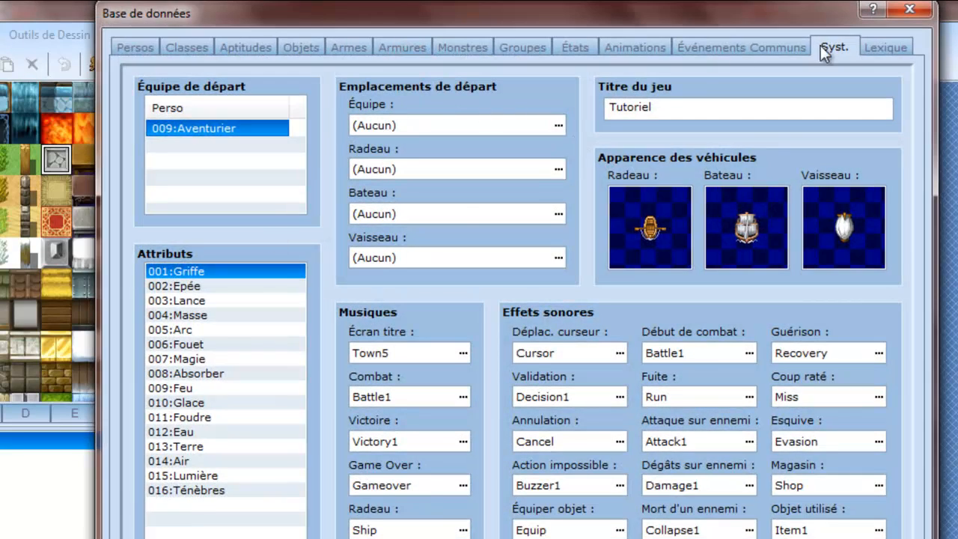
{"action": "left_click", "coordinate": [464, 353]}
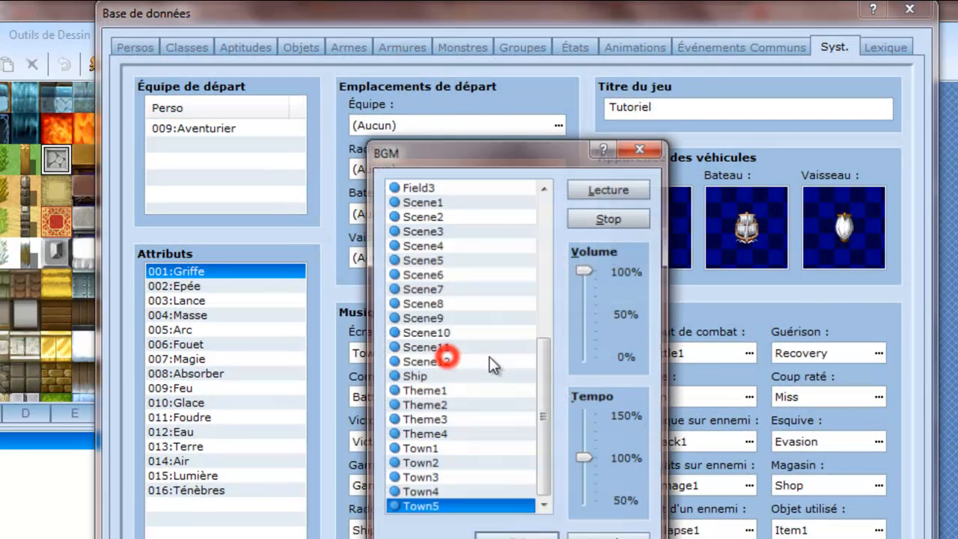
Preview Town5 while raising the volume from 0% to 100%, stop playback and keep the track for the title screen
{"action": "left_click_drag", "start_coordinate": [591, 268], "coordinate": [583, 402]}
{"action": "left_click", "coordinate": [608, 189]}
{"action": "left_click_drag", "start_coordinate": [583, 359], "coordinate": [585, 270]}
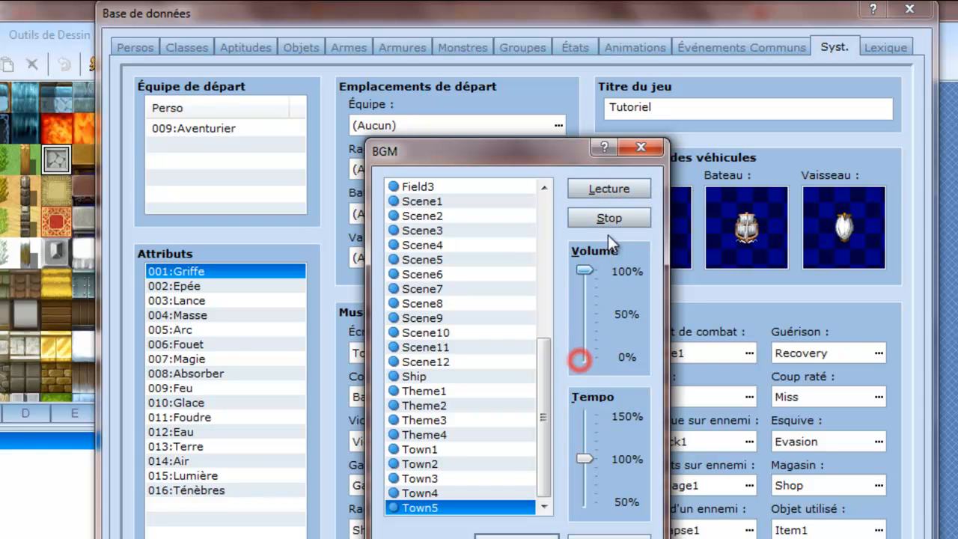
{"action": "left_click", "coordinate": [601, 216]}
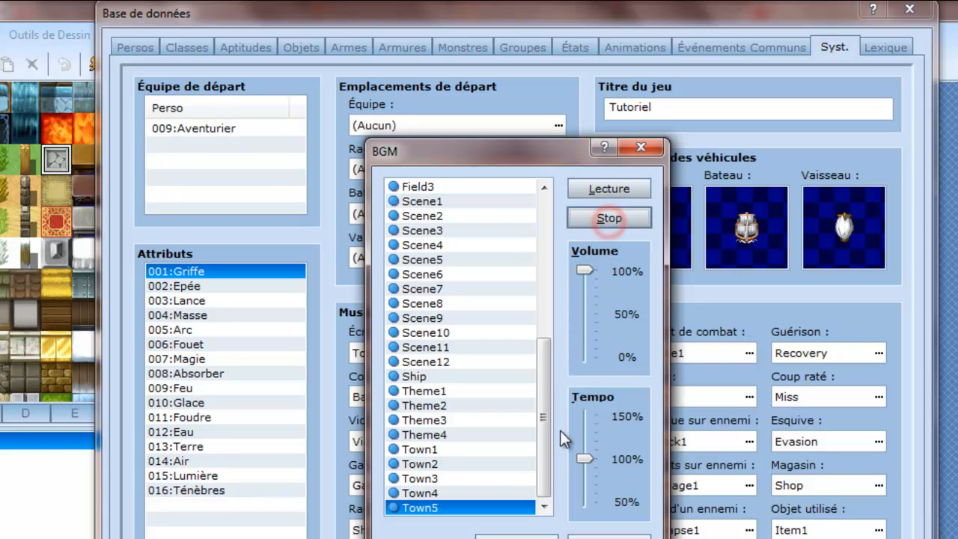
{"action": "left_click", "coordinate": [609, 216]}
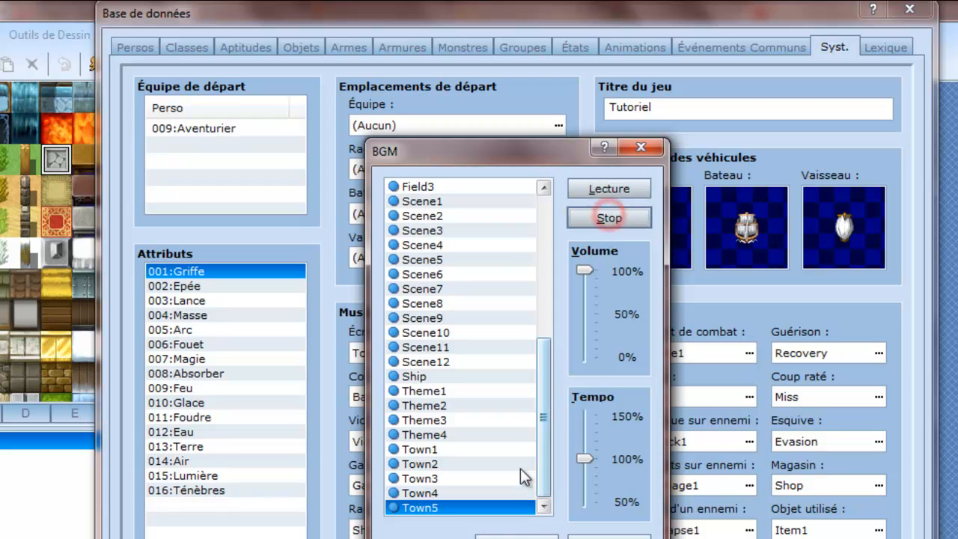
{"action": "left_click", "coordinate": [517, 535]}
{"action": "left_click", "coordinate": [481, 391]}
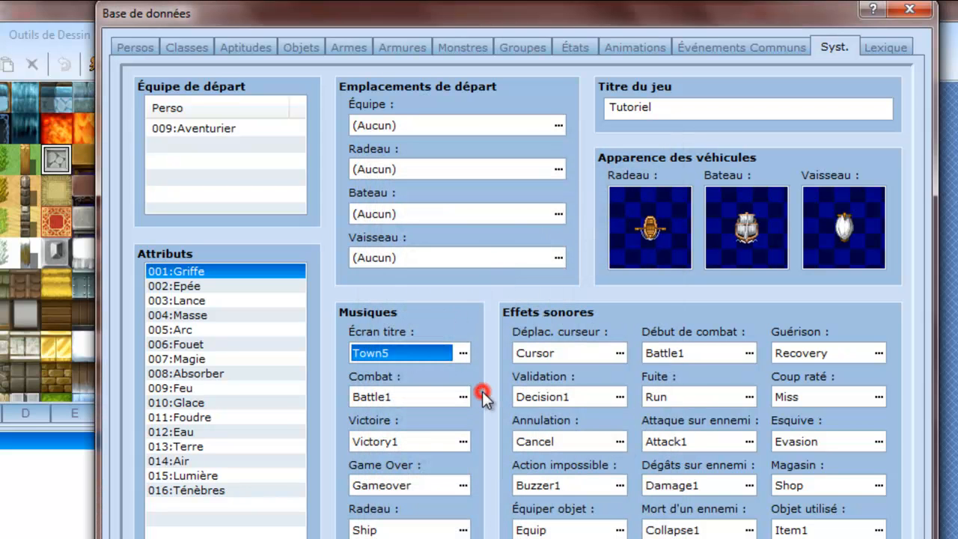
Choose Ship as the raft's music track and confirm the selection
{"action": "left_click", "coordinate": [423, 397]}
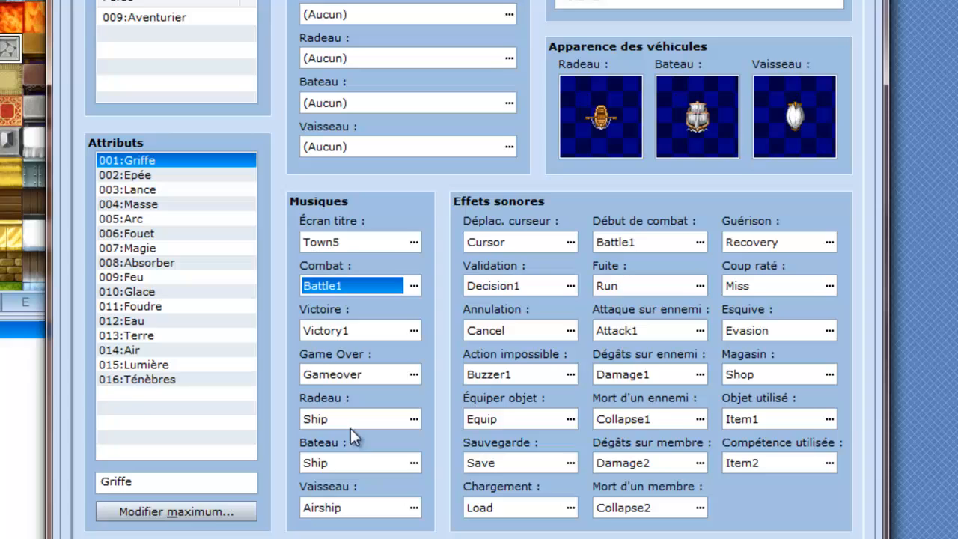
{"action": "double_click", "coordinate": [400, 534]}
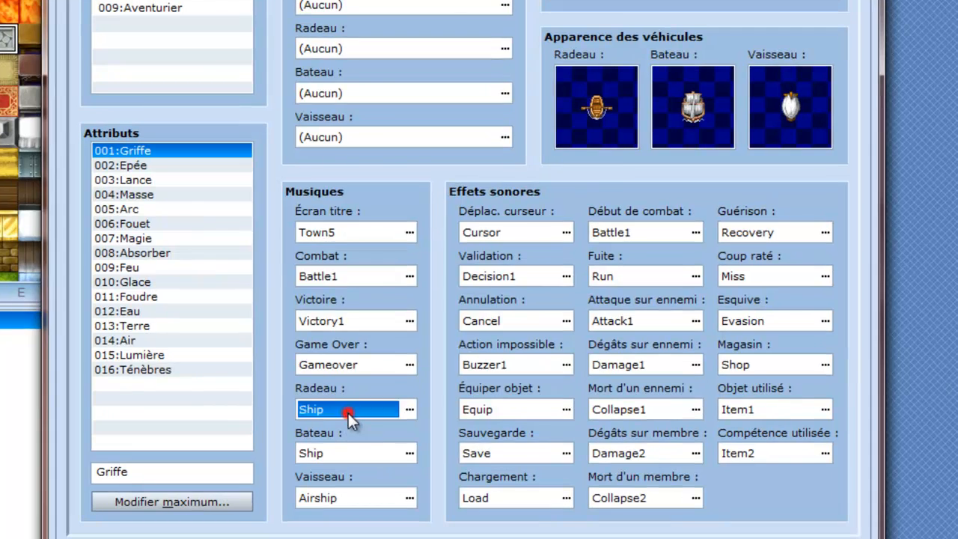
{"action": "left_click", "coordinate": [412, 255]}
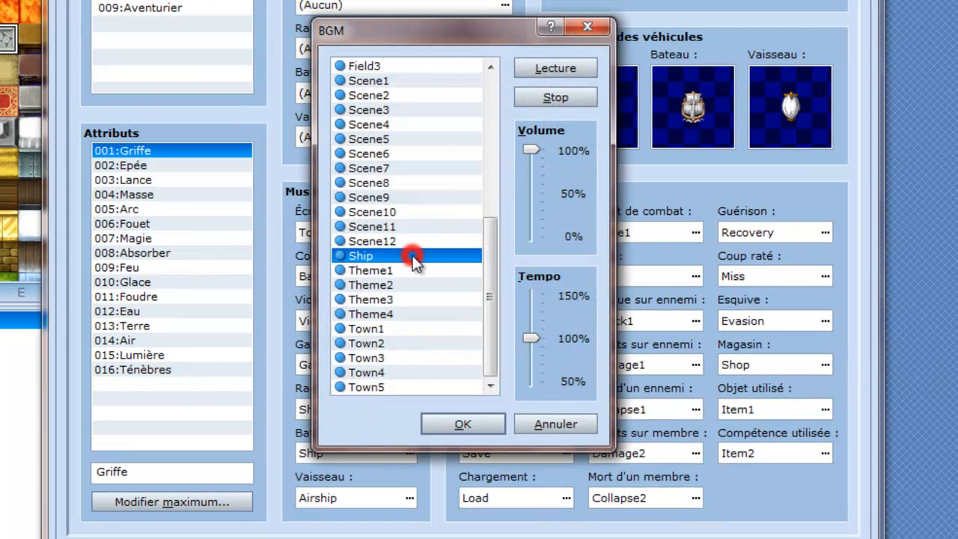
{"action": "left_click", "coordinate": [570, 101]}
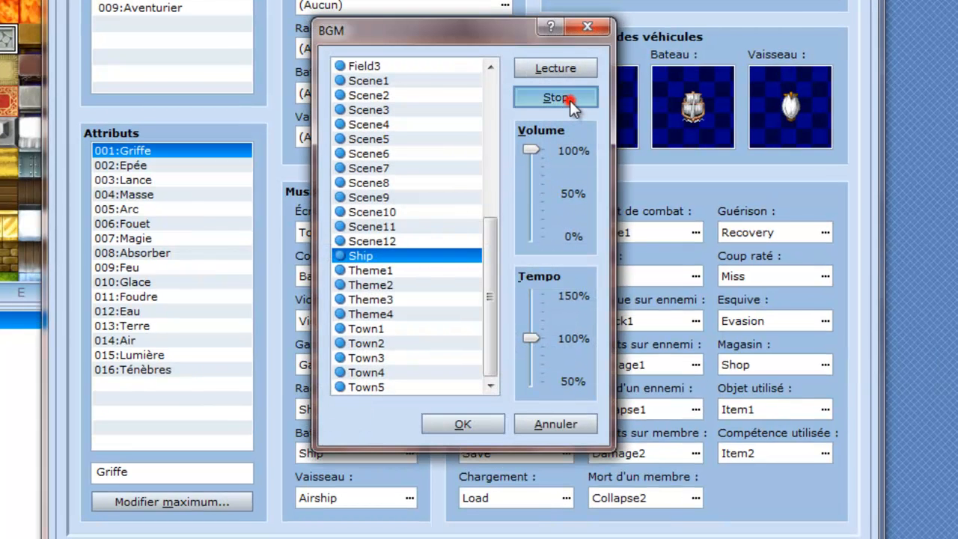
{"action": "left_click", "coordinate": [442, 420]}
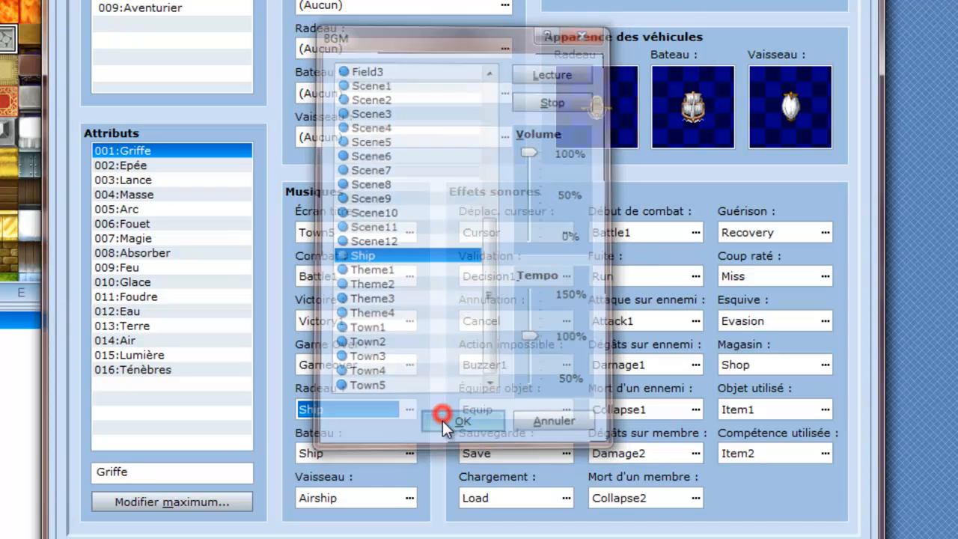
Look through the Vehicle charset offered for the airship's appearance and leave without changing it
{"action": "left_click", "coordinate": [374, 450]}
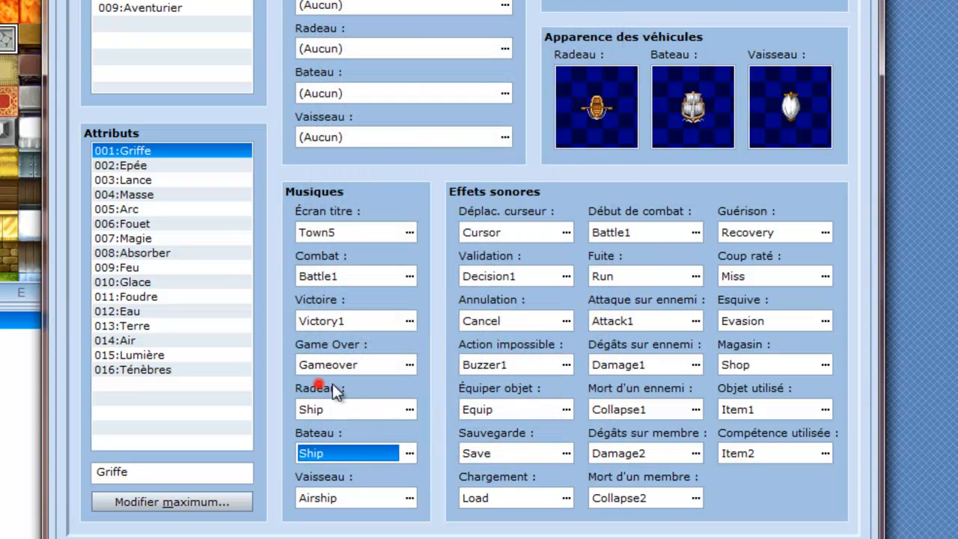
{"action": "left_click", "coordinate": [323, 495]}
{"action": "left_click", "coordinate": [778, 122]}
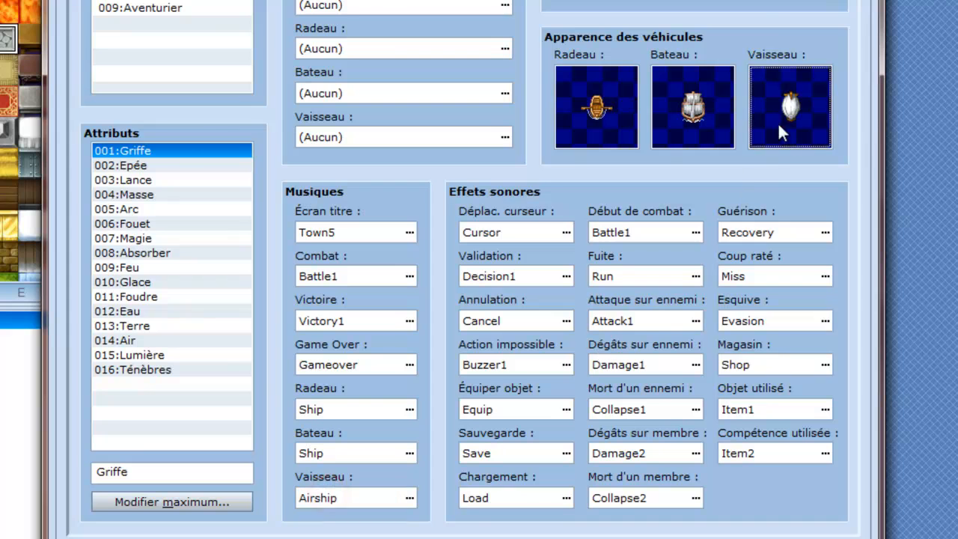
{"action": "double_click", "coordinate": [791, 105]}
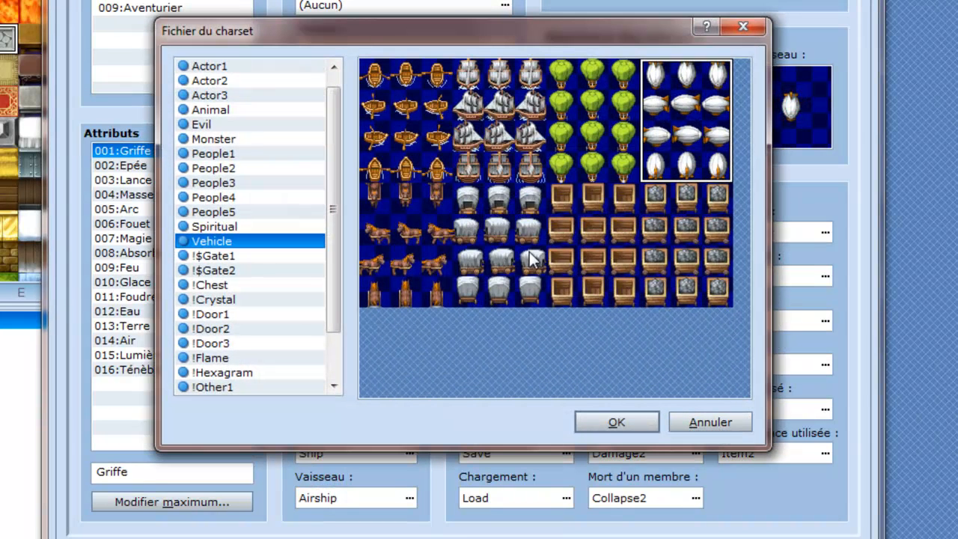
{"action": "left_click", "coordinate": [715, 430]}
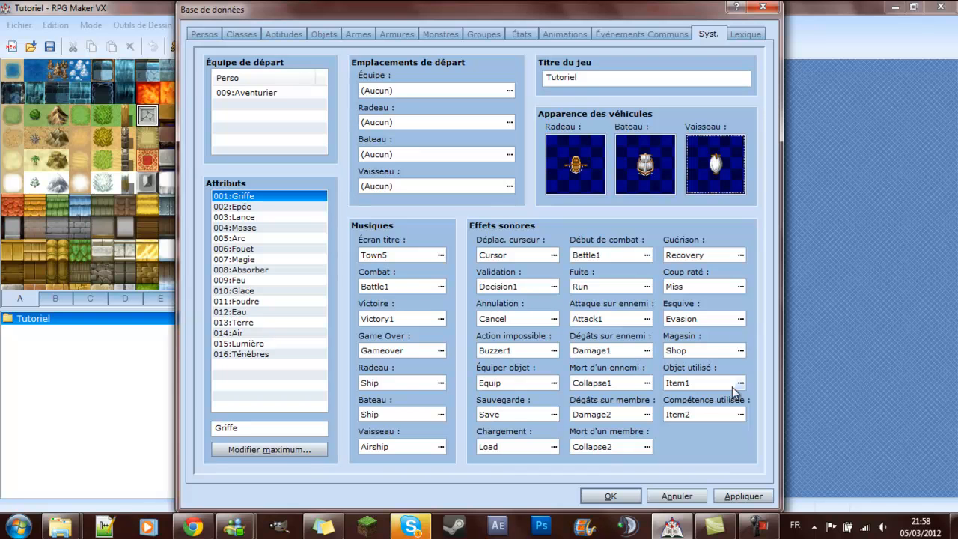
Apply the database settings and close the database
{"action": "left_click", "coordinate": [740, 496]}
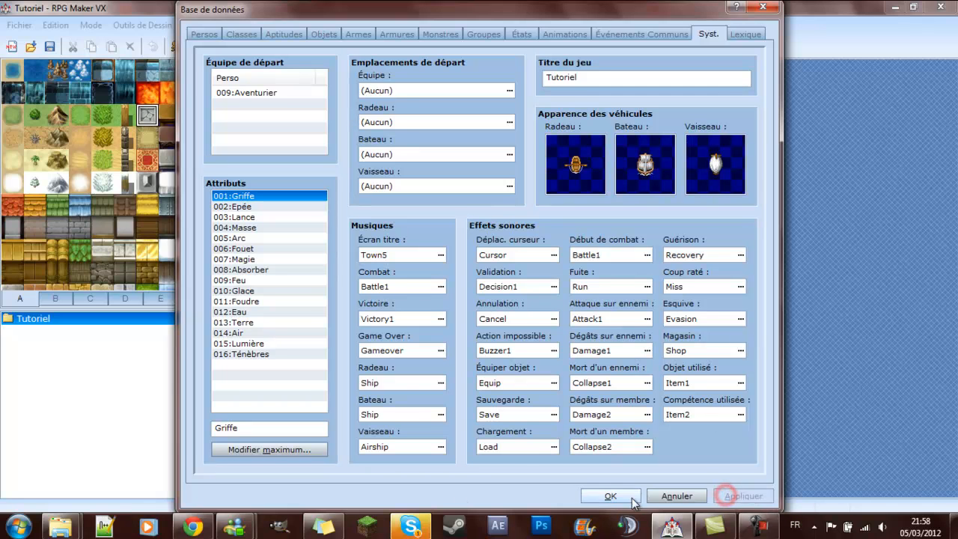
{"action": "left_click", "coordinate": [611, 496]}
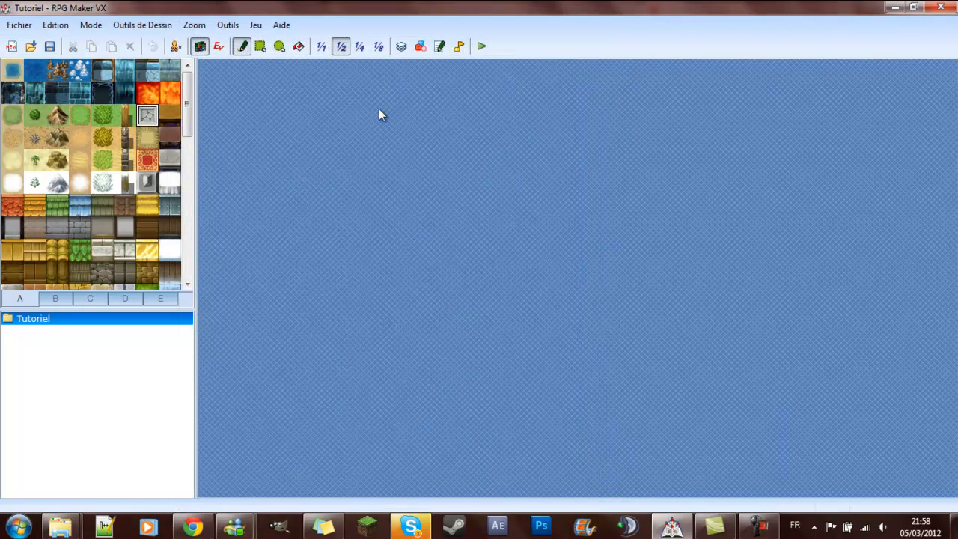
Start a new map in the Tutoriel project and name it Village de départ
{"action": "right_click", "coordinate": [33, 320]}
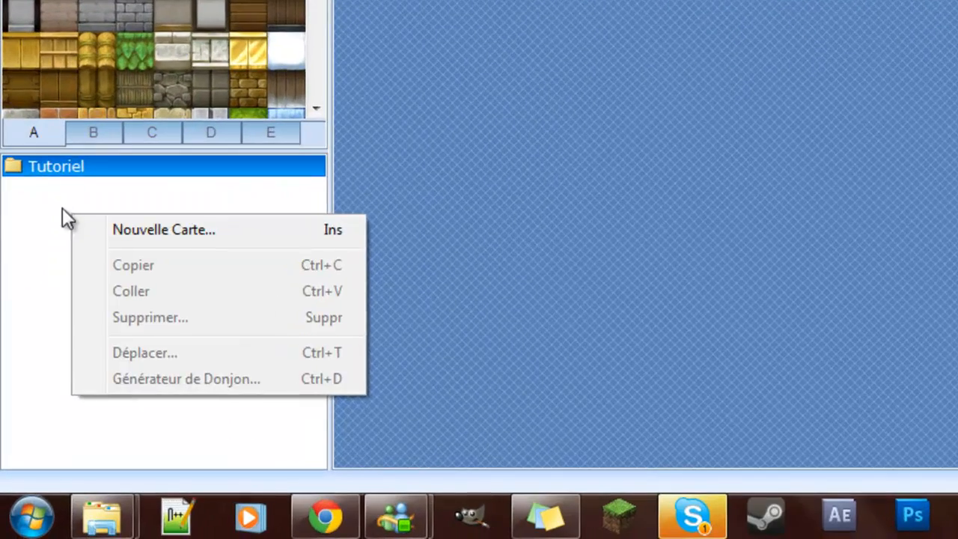
{"action": "right_click", "coordinate": [47, 271]}
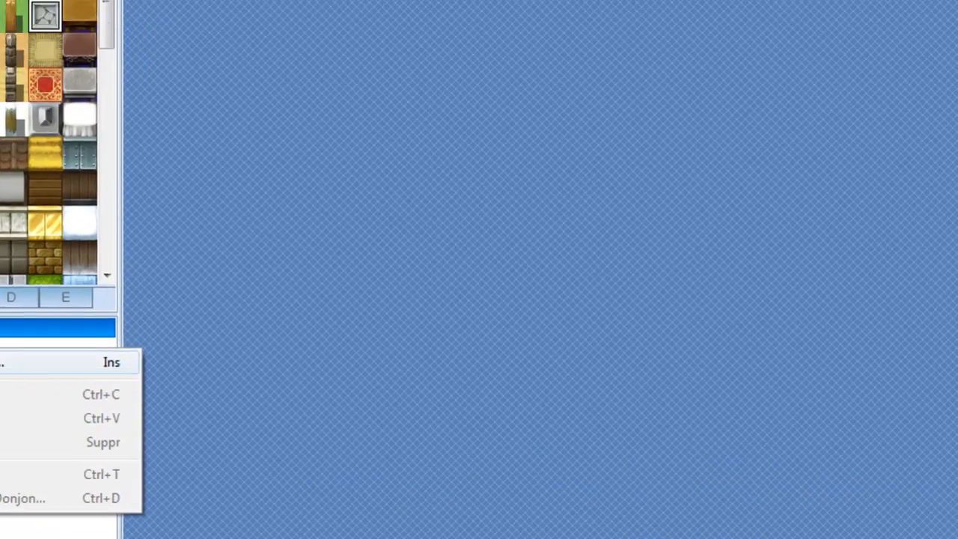
{"action": "left_click", "coordinate": [109, 211]}
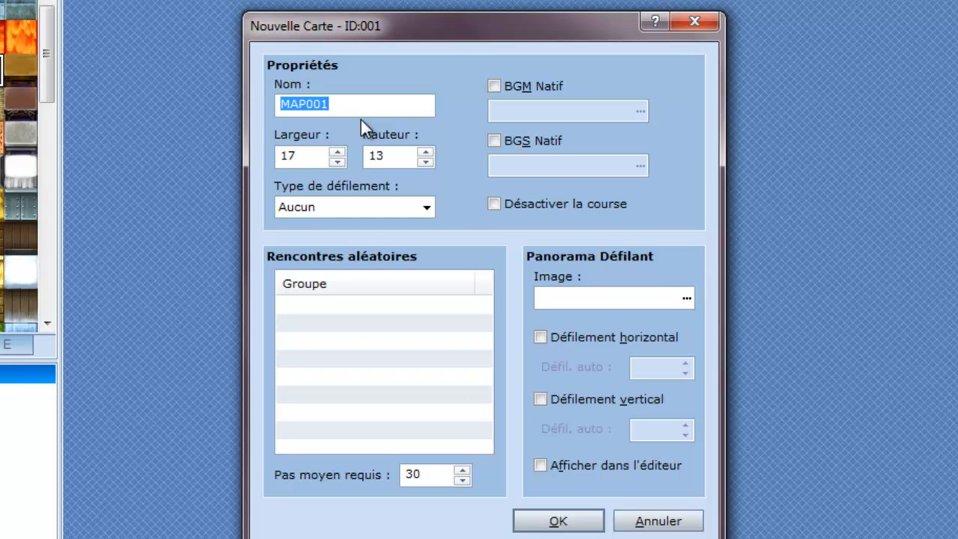
{"action": "type", "text": "Vilage"}
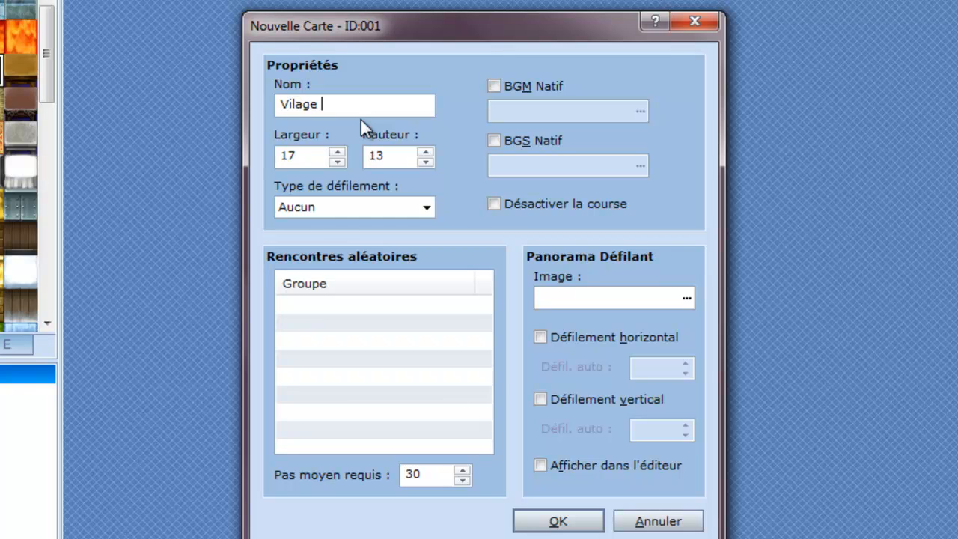
{"action": "key", "text": "BackSpace"}
{"action": "key", "text": "BackSpace"}
{"action": "key", "text": "BackSpace"}
{"action": "type", "text": "lage de départ"}
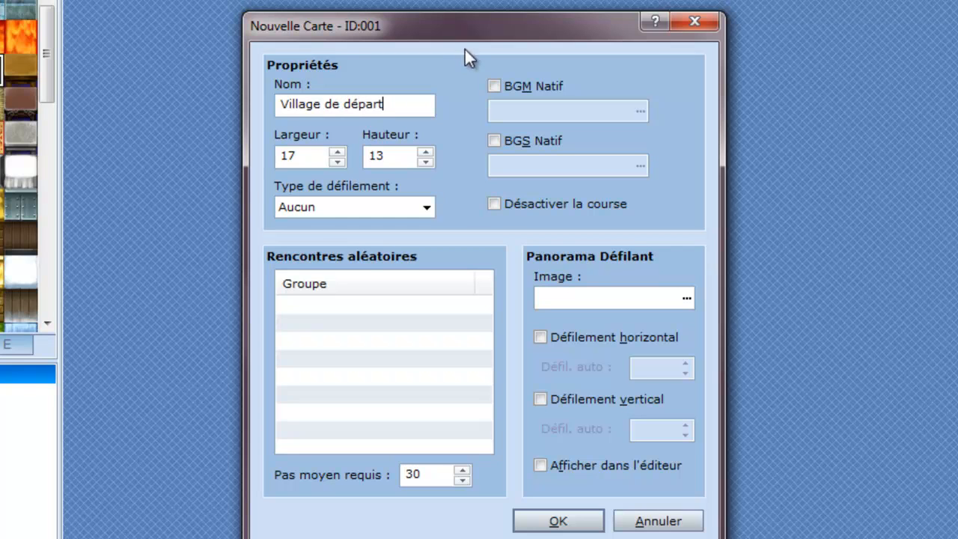
{"action": "double_click", "coordinate": [307, 155]}
{"action": "double_click", "coordinate": [390, 154]}
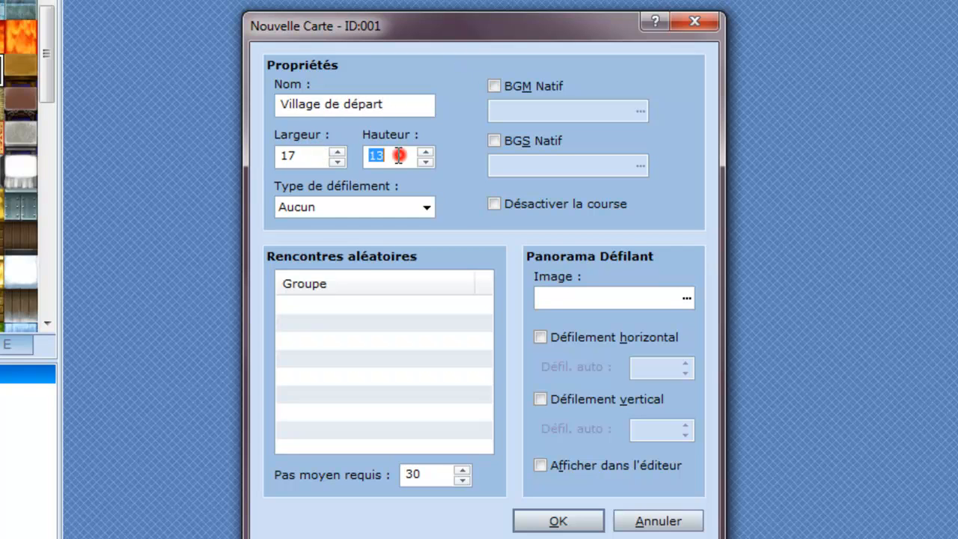
{"action": "double_click", "coordinate": [303, 155]}
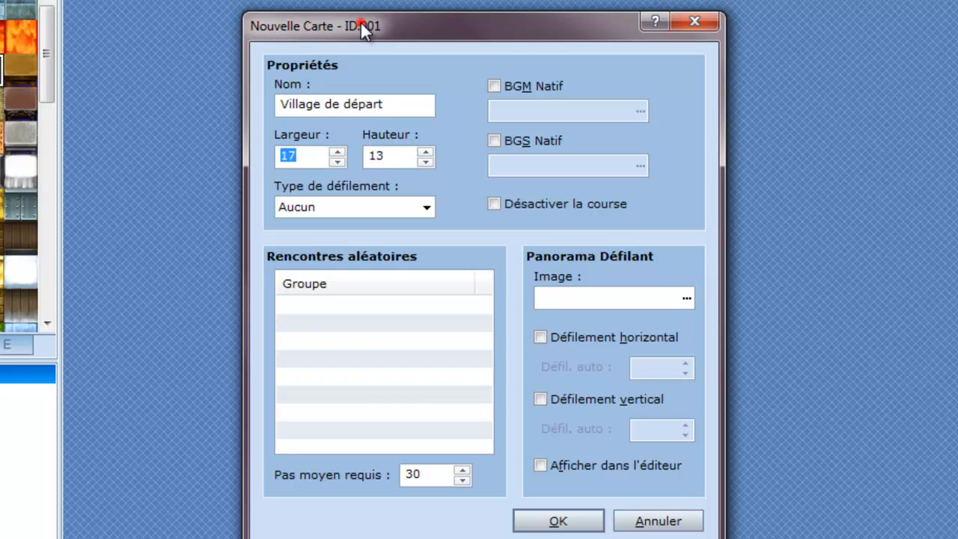
{"action": "left_click_drag", "start_coordinate": [362, 25], "coordinate": [405, 223]}
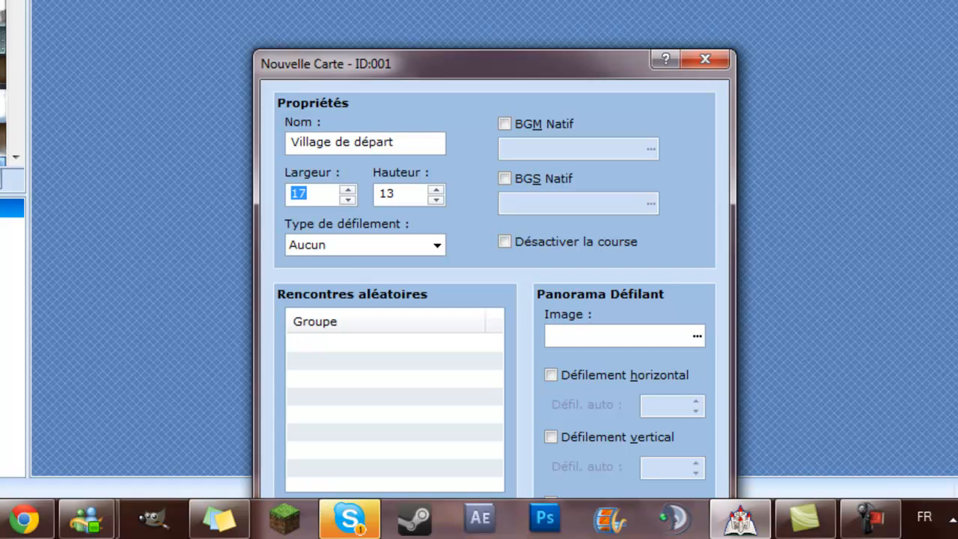
{"action": "left_click_drag", "start_coordinate": [432, 63], "coordinate": [487, 0]}
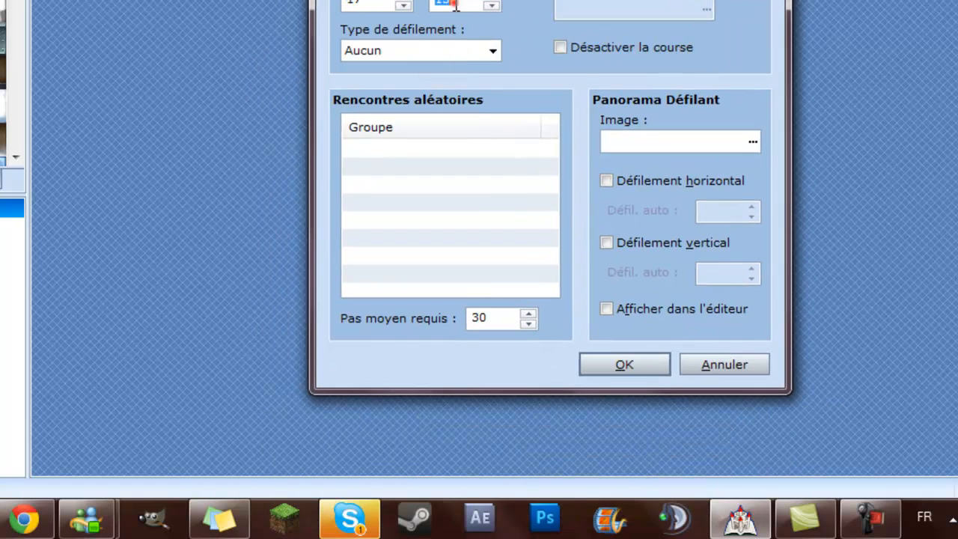
{"action": "double_click", "coordinate": [453, 3]}
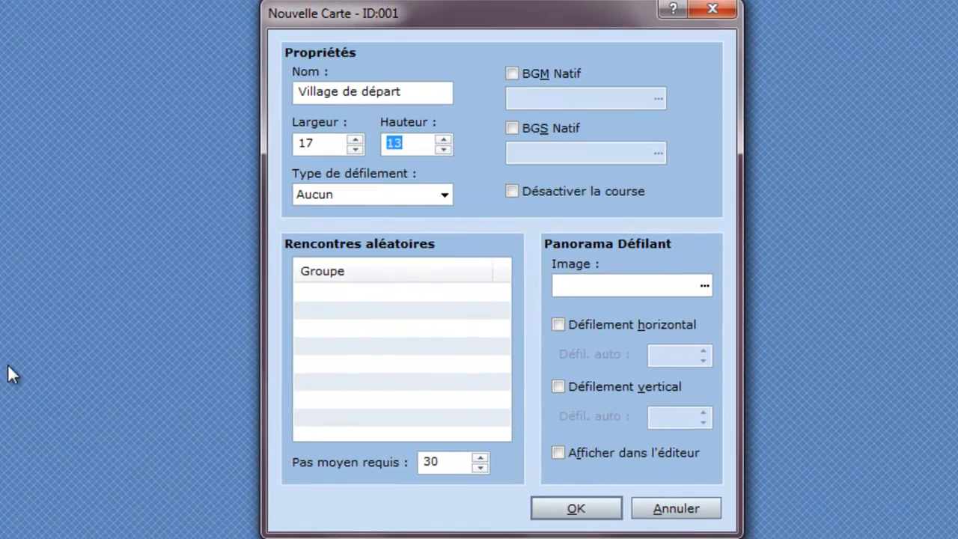
{"action": "left_click_drag", "start_coordinate": [423, 28], "coordinate": [337, 81]}
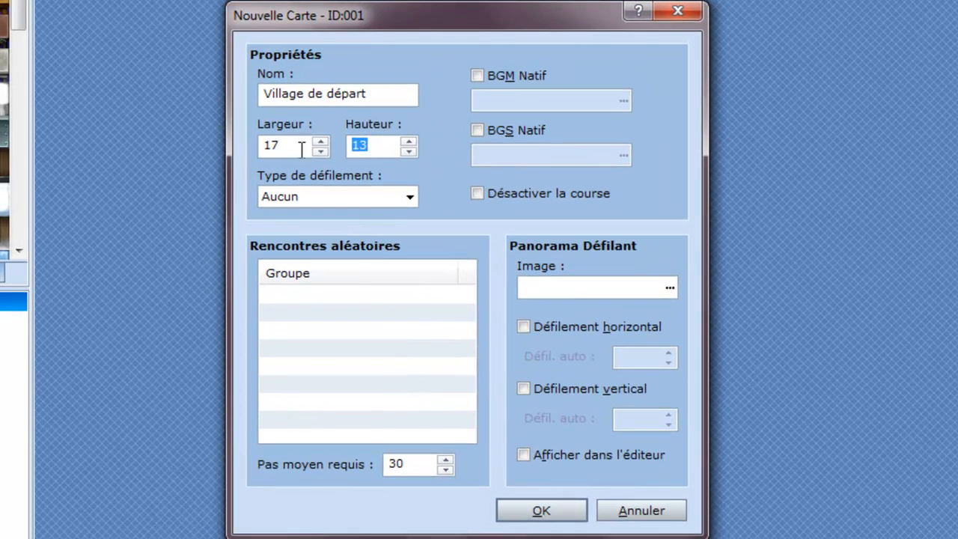
Set the new map's width to 20
{"action": "double_click", "coordinate": [280, 148]}
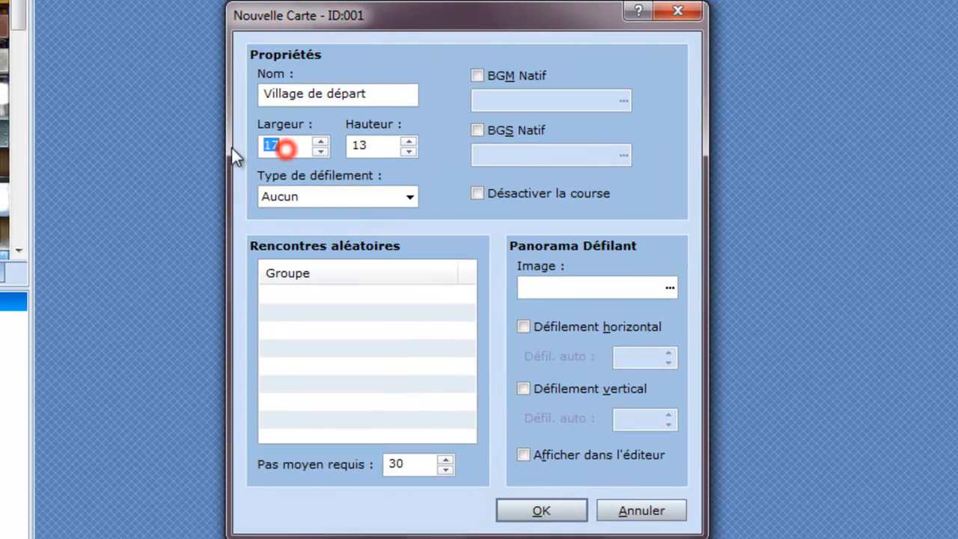
{"action": "type", "text": "20"}
{"action": "key", "text": "Tab"}
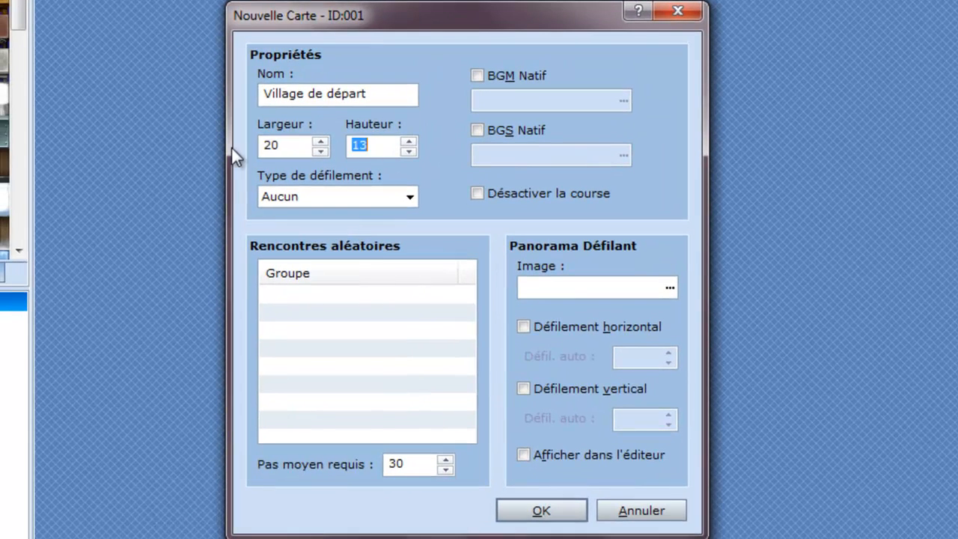
Set the new map's height to 15 and keep its scroll type at Aucun
{"action": "type", "text": "15"}
{"action": "left_click", "coordinate": [410, 196]}
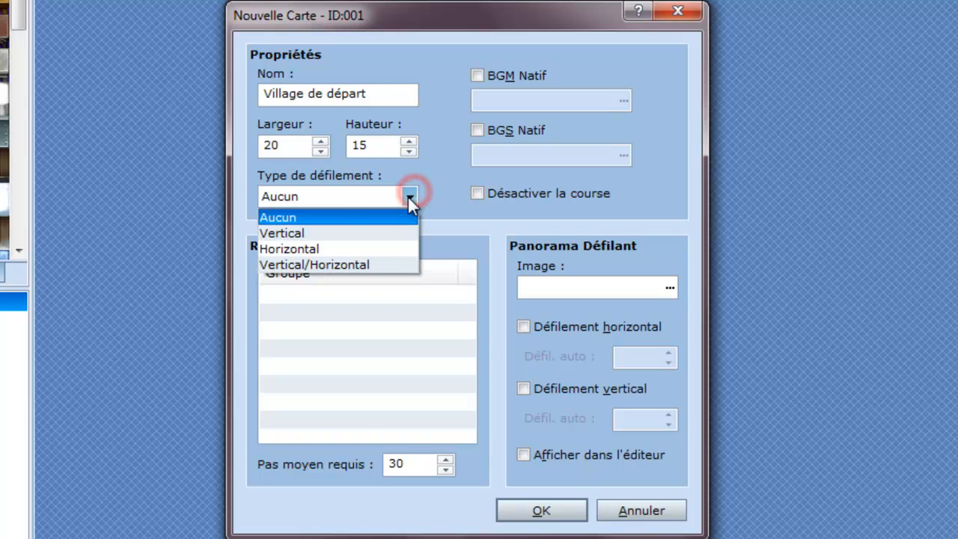
{"action": "left_click", "coordinate": [410, 196]}
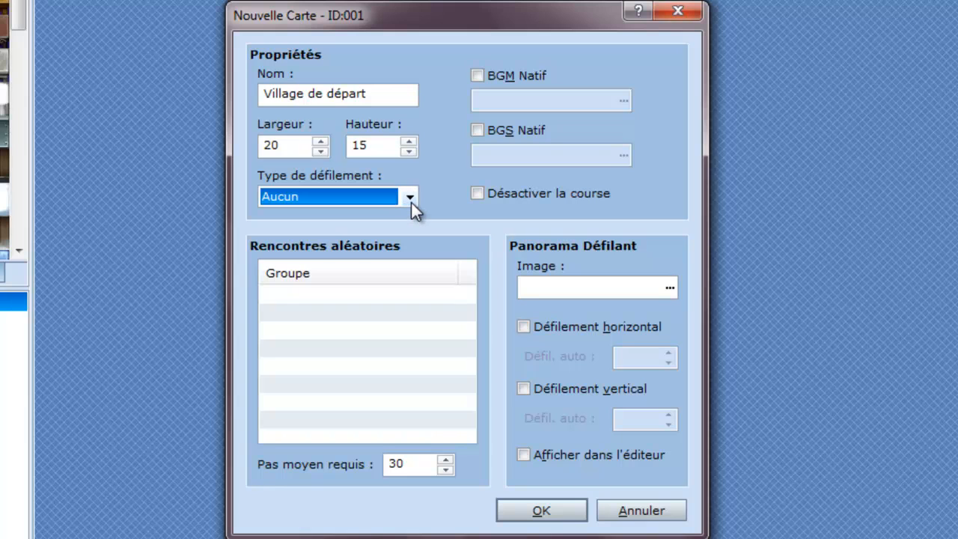
{"action": "left_click", "coordinate": [410, 199]}
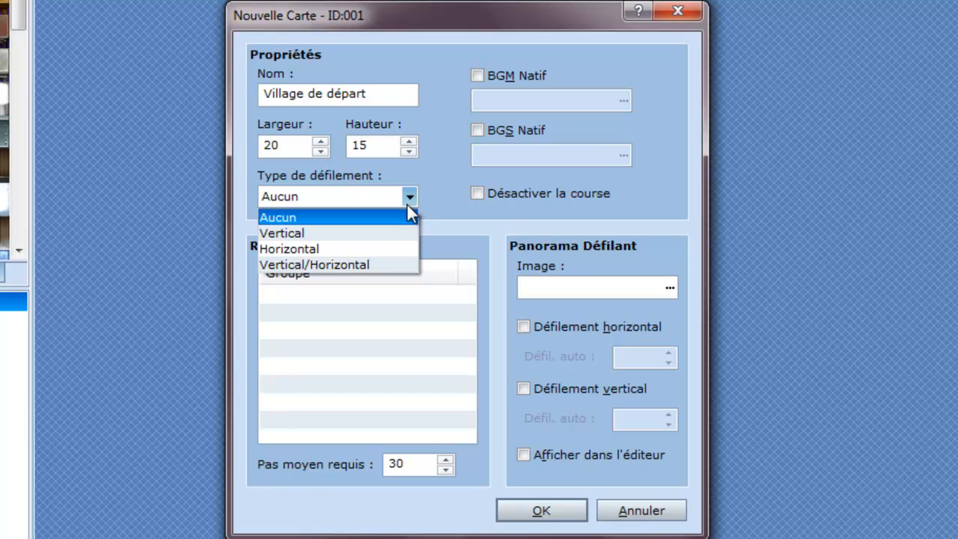
{"action": "left_click", "coordinate": [409, 202]}
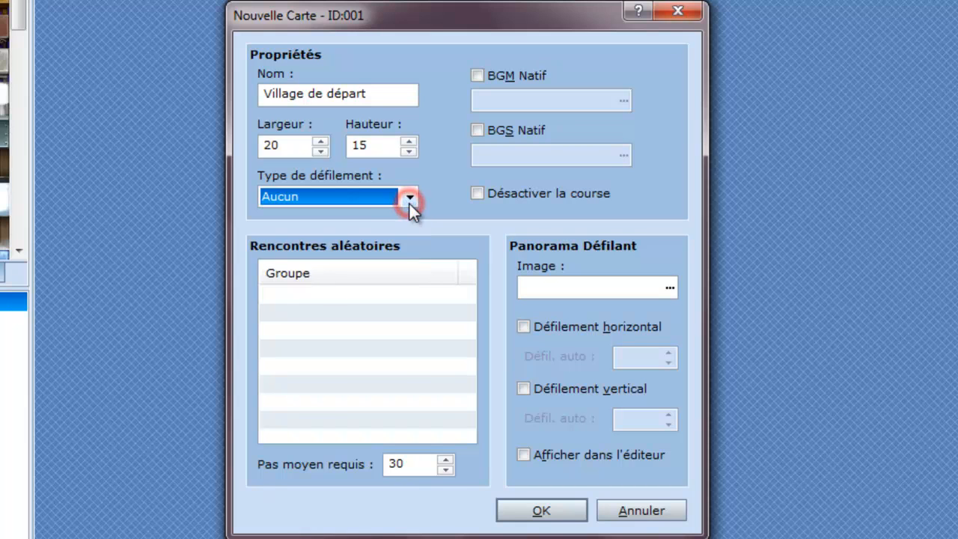
Try the map's native BGM option by enabling it, sampling the track list, resetting to (Aucun) and disabling it again
{"action": "left_click", "coordinate": [521, 72]}
{"action": "left_click", "coordinate": [524, 94]}
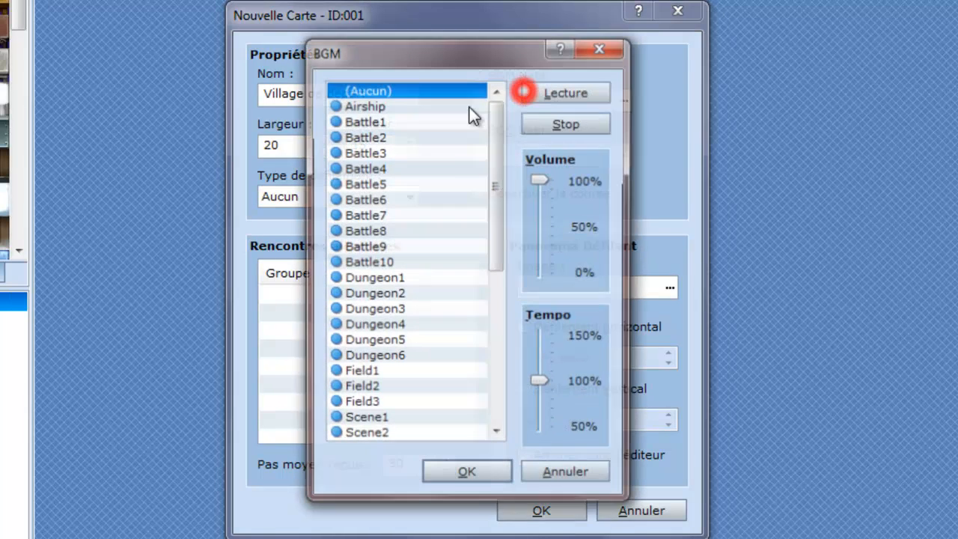
{"action": "left_click", "coordinate": [416, 120]}
{"action": "left_click", "coordinate": [568, 123]}
{"action": "left_click", "coordinate": [445, 92]}
{"action": "left_click", "coordinate": [462, 480]}
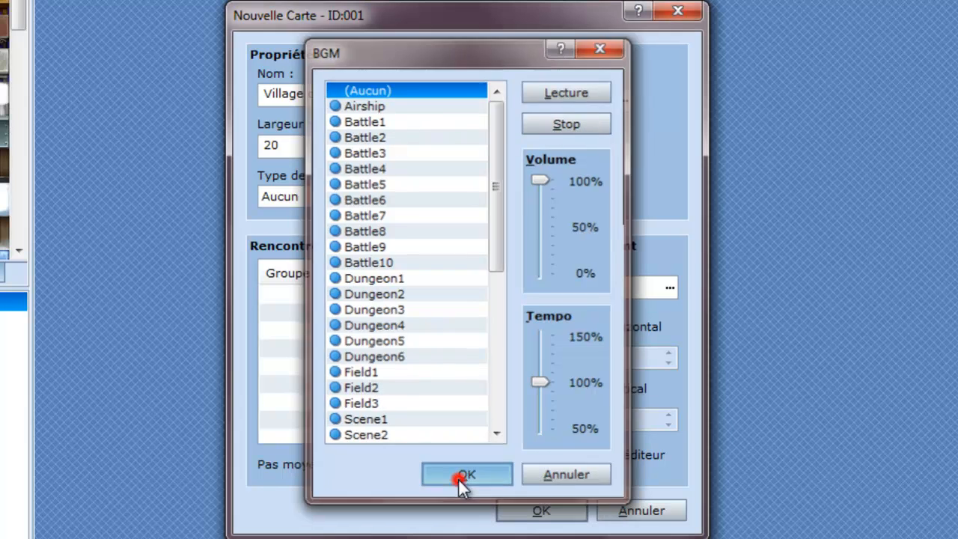
{"action": "left_click", "coordinate": [492, 132]}
{"action": "left_click", "coordinate": [491, 134]}
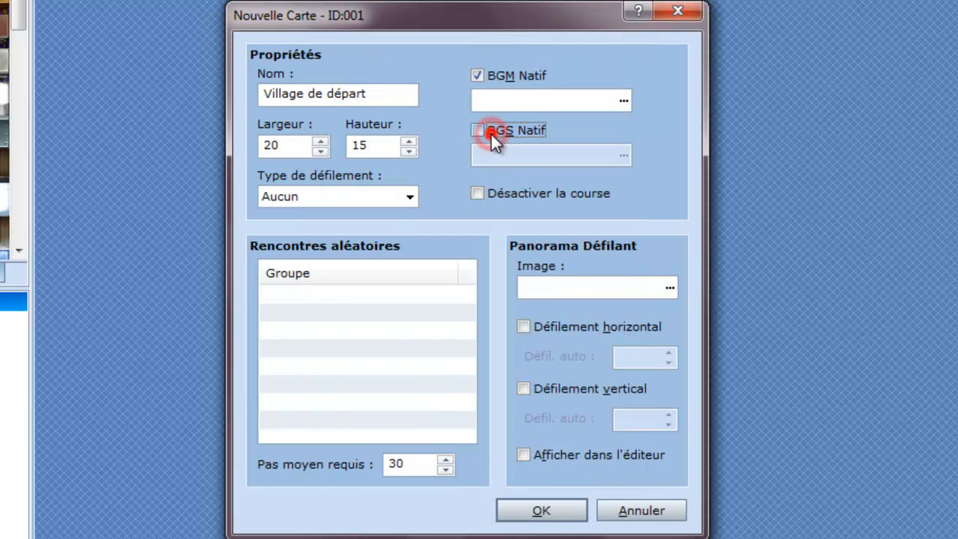
{"action": "left_click", "coordinate": [486, 73]}
Try the native BGS option with Darkness and Rain, reset it to (Aucun), disable it, and leave Désactiver la course unchecked
{"action": "left_click", "coordinate": [486, 131]}
{"action": "left_click", "coordinate": [521, 154]}
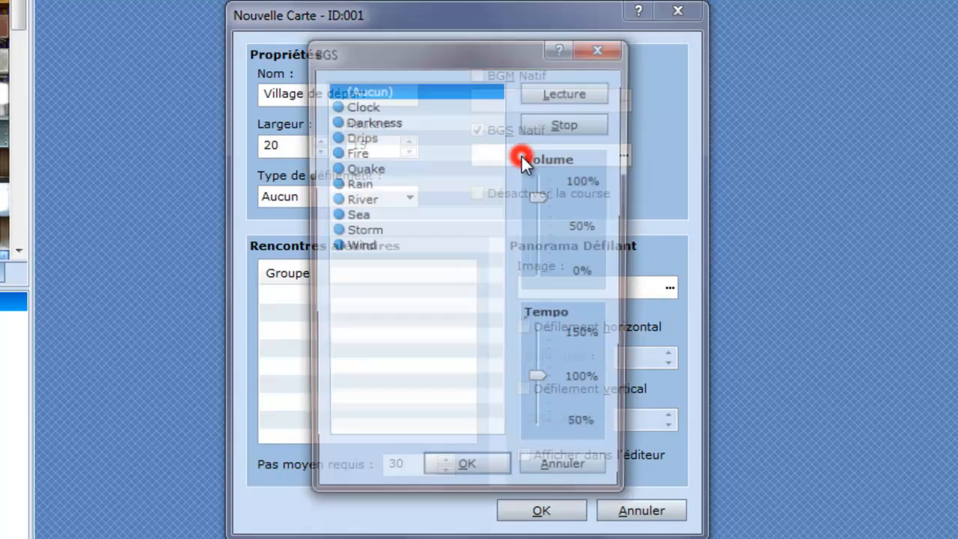
{"action": "left_click", "coordinate": [380, 121]}
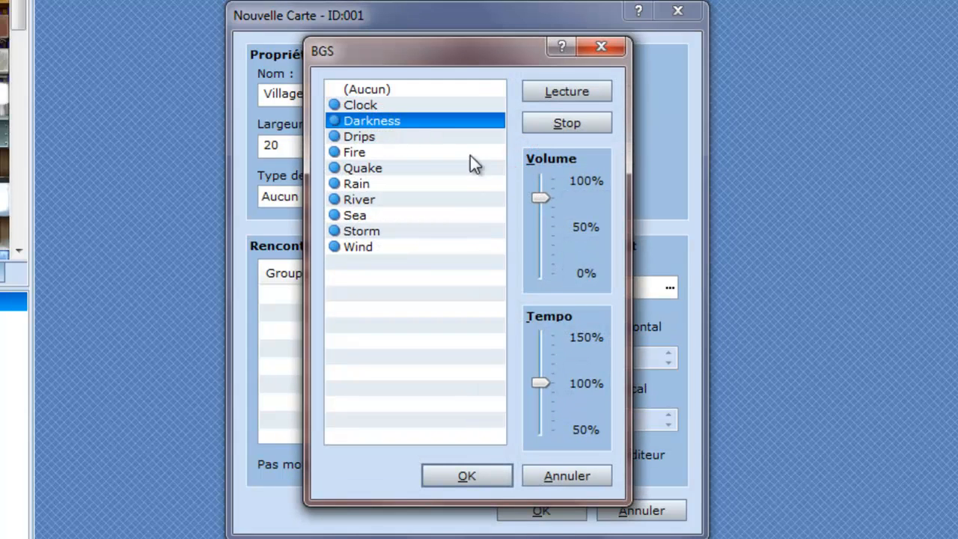
{"action": "left_click", "coordinate": [356, 184]}
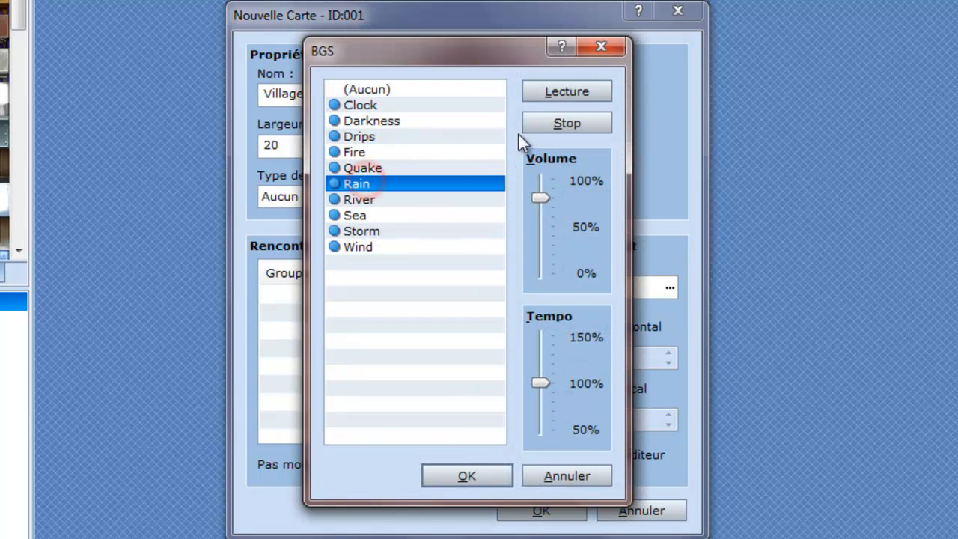
{"action": "left_click", "coordinate": [557, 125]}
{"action": "left_click", "coordinate": [567, 472]}
{"action": "left_click", "coordinate": [390, 90]}
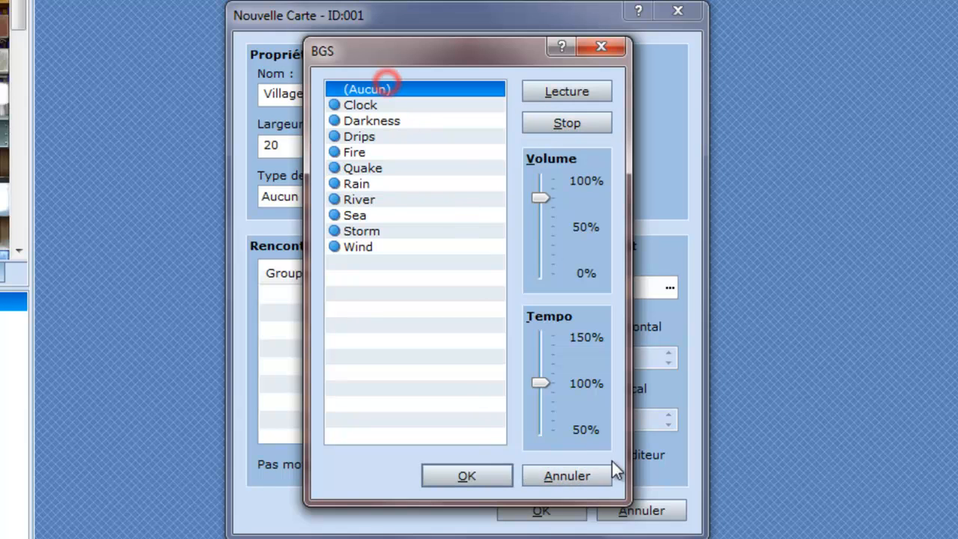
{"action": "left_click", "coordinate": [473, 476]}
{"action": "left_click", "coordinate": [488, 127]}
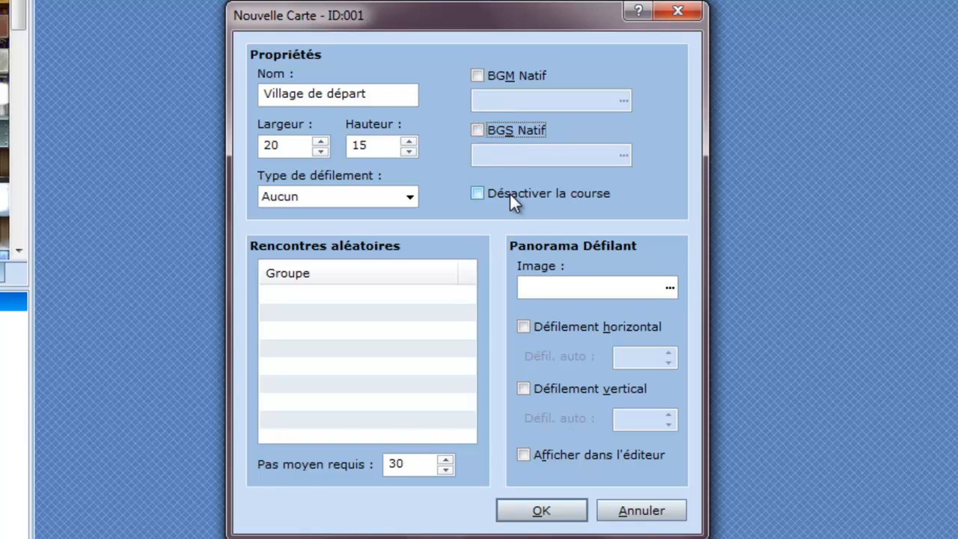
{"action": "left_click", "coordinate": [541, 193]}
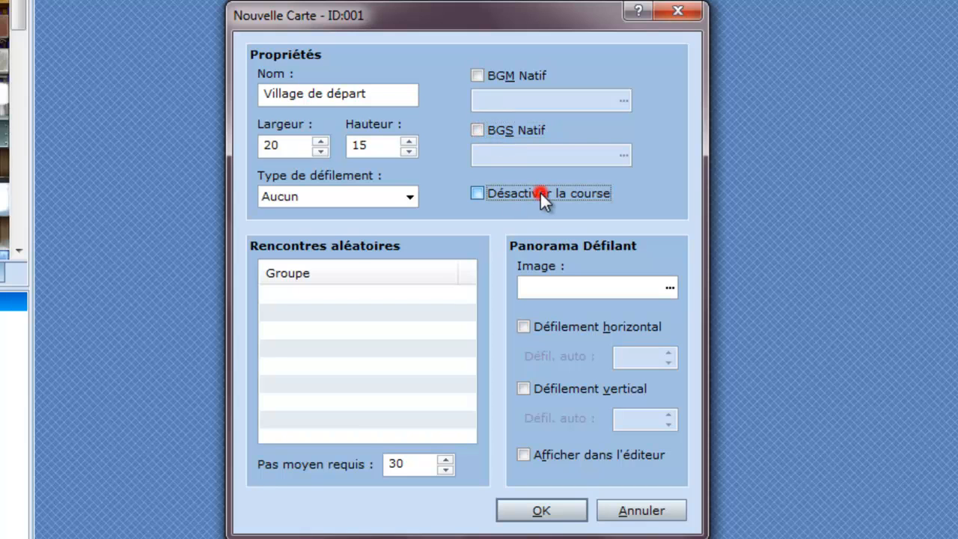
{"action": "left_click", "coordinate": [497, 193]}
Preview the available panorama images without choosing one, and switch Défilement horizontal on and back off
{"action": "left_click", "coordinate": [567, 289]}
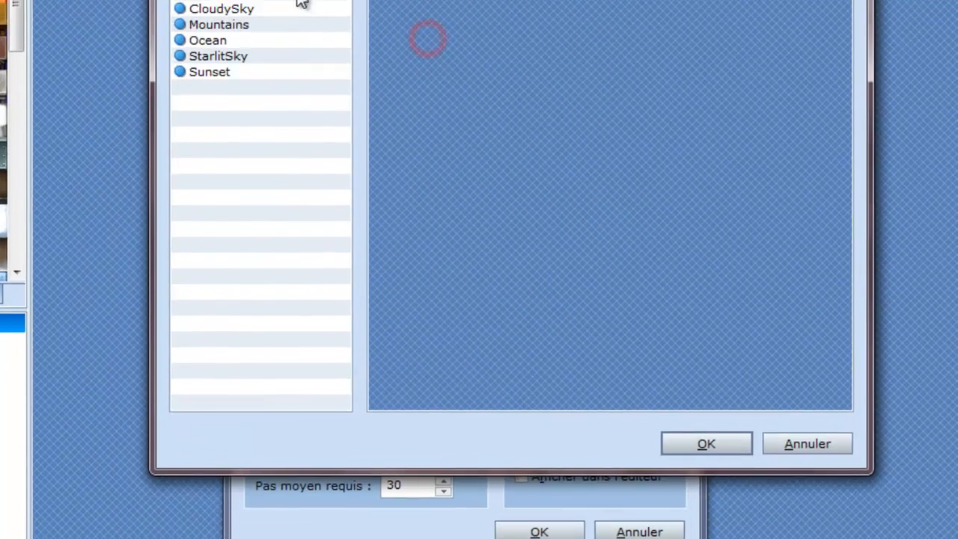
{"action": "left_click", "coordinate": [252, 61]}
{"action": "left_click", "coordinate": [268, 82]}
{"action": "left_click", "coordinate": [271, 114]}
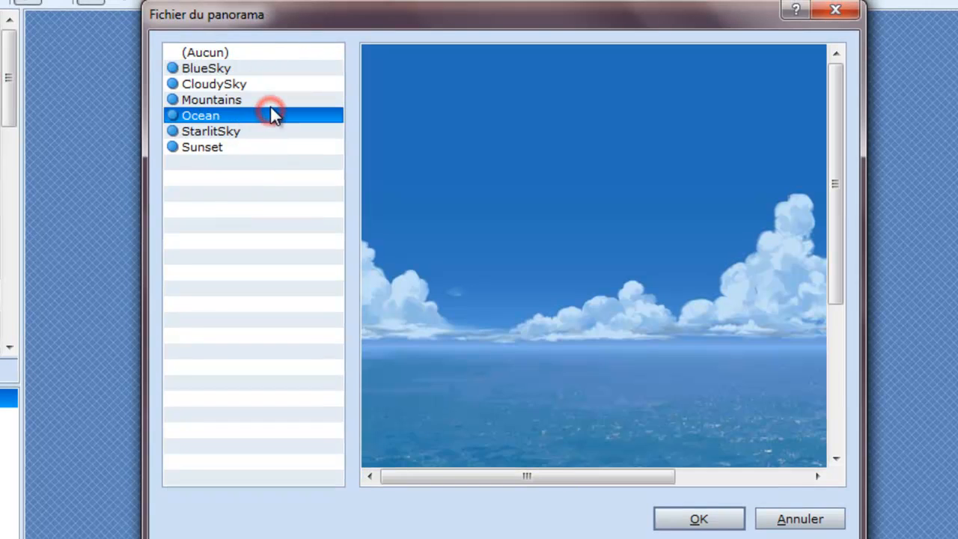
{"action": "left_click", "coordinate": [270, 102]}
{"action": "left_click", "coordinate": [257, 133]}
{"action": "left_click", "coordinate": [255, 146]}
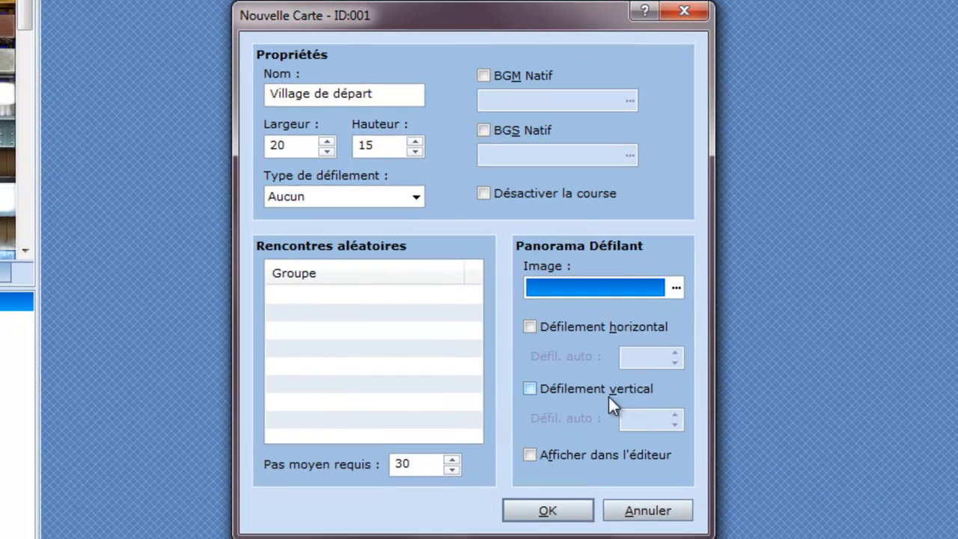
{"action": "left_click", "coordinate": [588, 346]}
{"action": "left_click", "coordinate": [548, 346]}
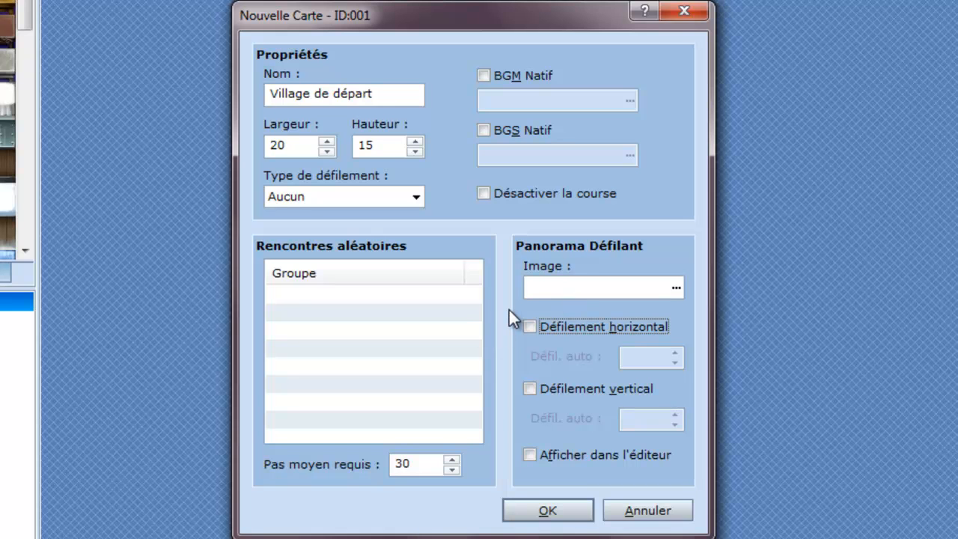
Examine the monster groups offered for random encounters without adding one, and look at the average steps setting
{"action": "left_click_drag", "start_coordinate": [360, 27], "coordinate": [255, 0]}
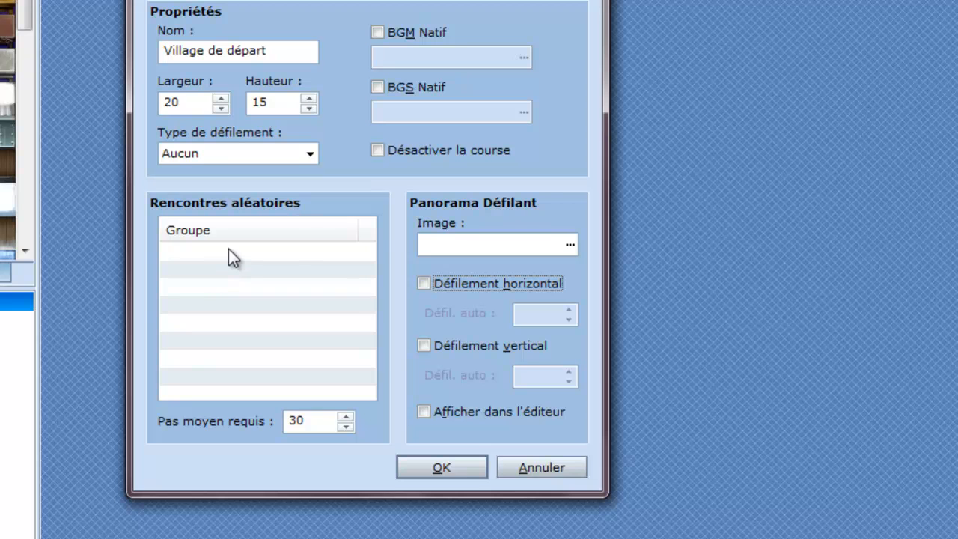
{"action": "double_click", "coordinate": [249, 253]}
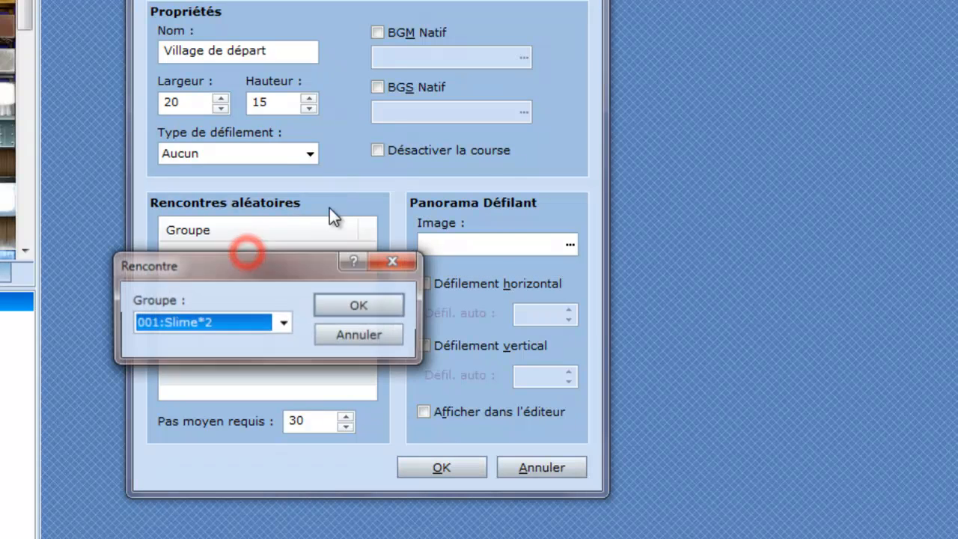
{"action": "left_click_drag", "start_coordinate": [259, 275], "coordinate": [555, 83]}
{"action": "left_click", "coordinate": [562, 143]}
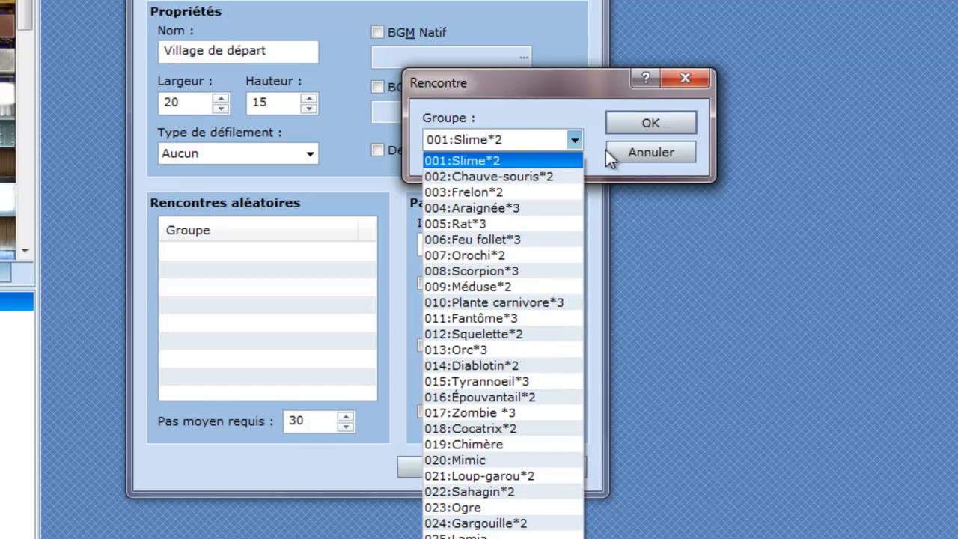
{"action": "left_click", "coordinate": [581, 147]}
{"action": "left_click", "coordinate": [647, 153]}
{"action": "left_click", "coordinate": [666, 153]}
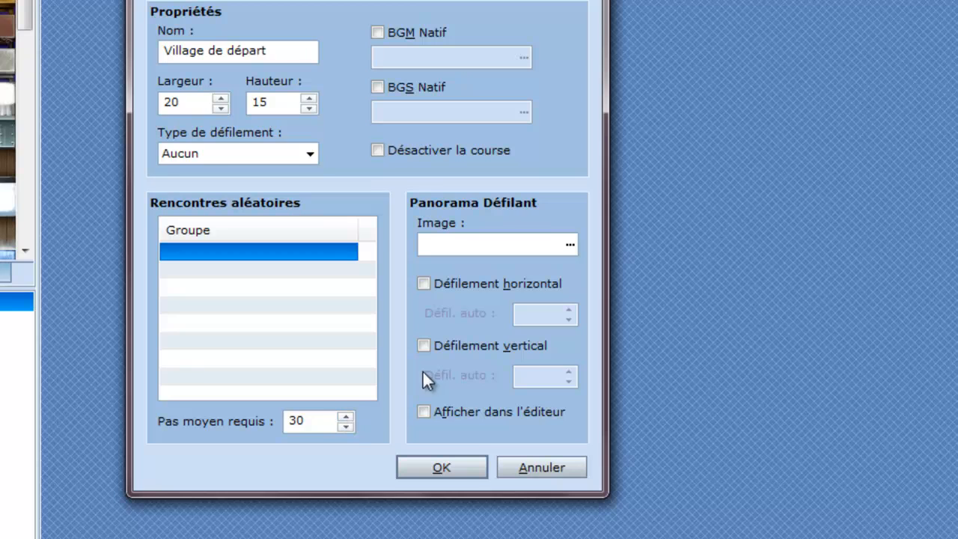
{"action": "double_click", "coordinate": [307, 422]}
{"action": "left_click", "coordinate": [312, 419]}
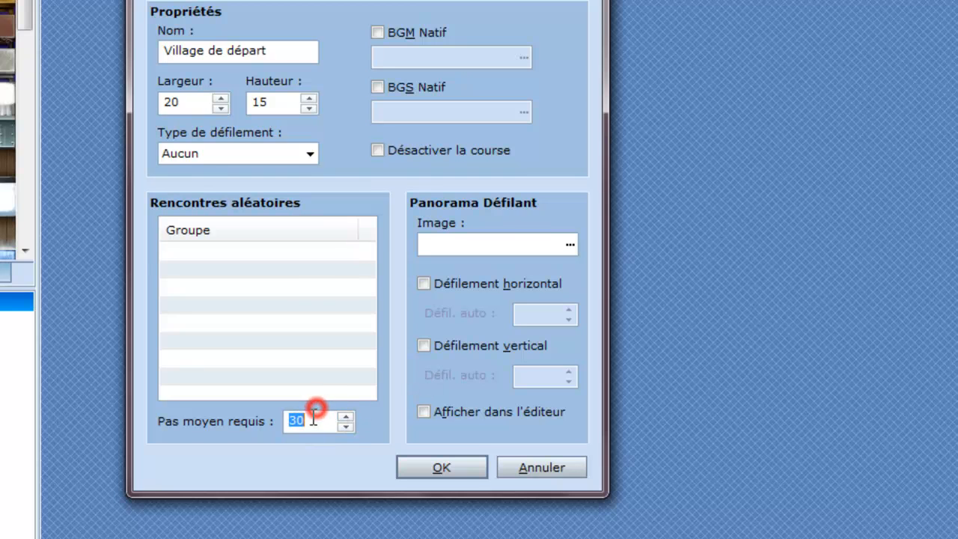
Try the panorama's automatic horizontal scrolling at 1, return it to 0 and disable horizontal scrolling
{"action": "left_click", "coordinate": [482, 279]}
{"action": "left_click", "coordinate": [569, 318]}
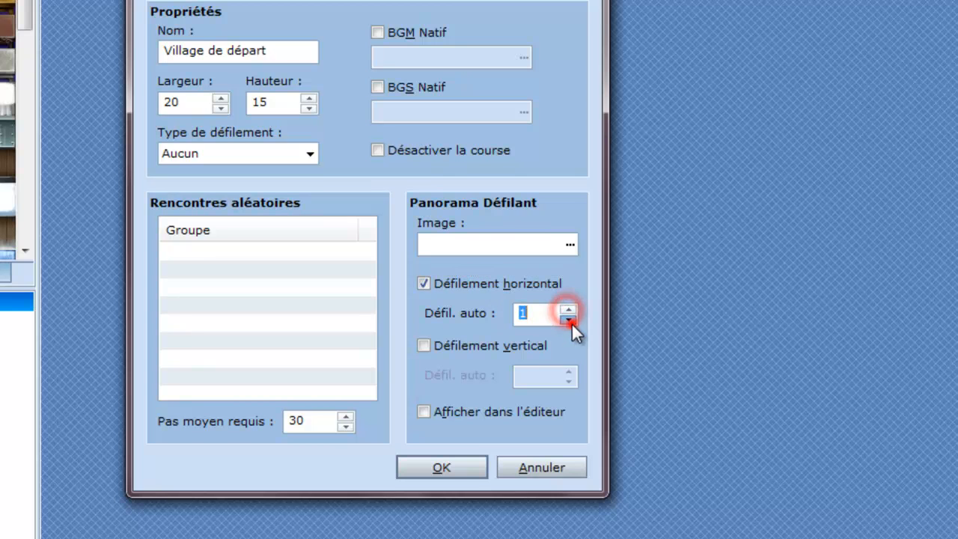
{"action": "left_click", "coordinate": [569, 308]}
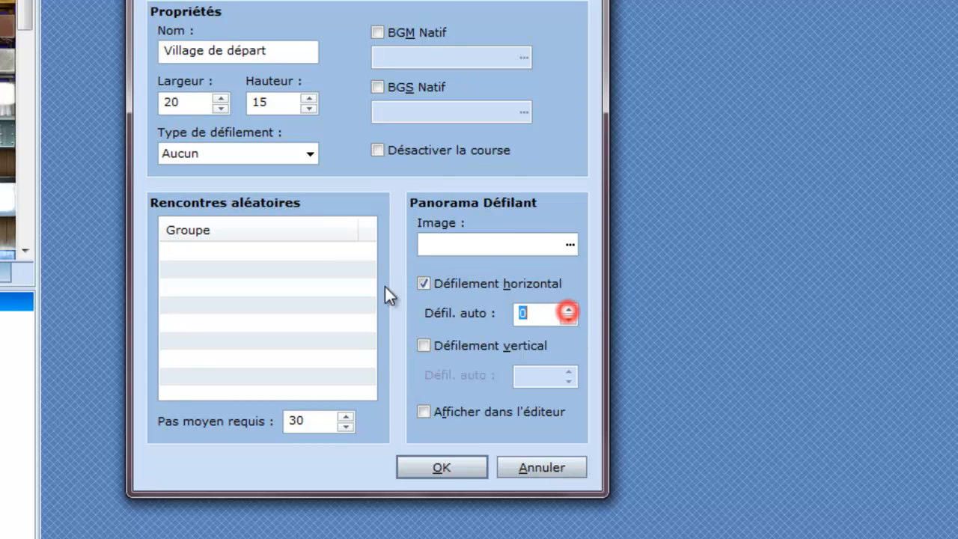
{"action": "left_click", "coordinate": [426, 288]}
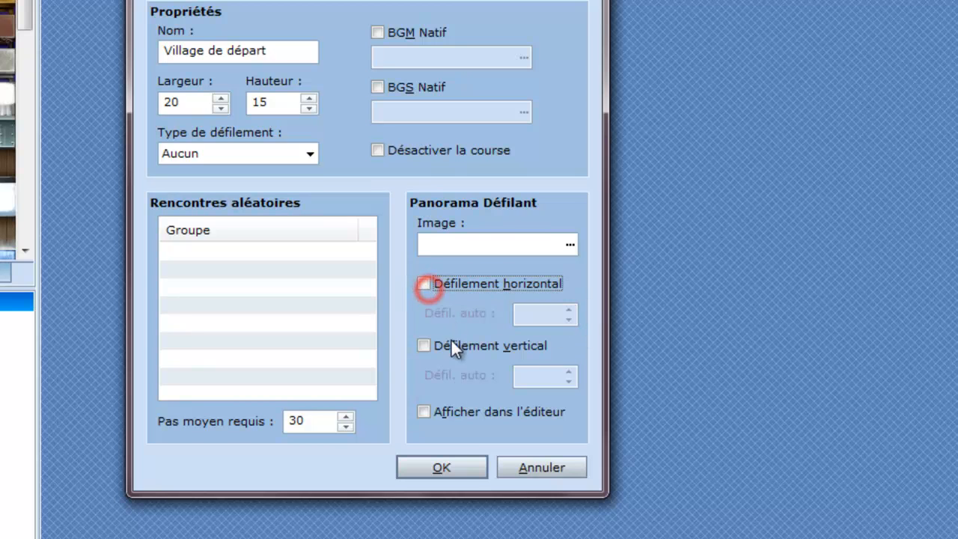
Create the Village de départ map with Afficher dans l'éditeur unchecked and display it at 1/1 scale
{"action": "left_click", "coordinate": [437, 411]}
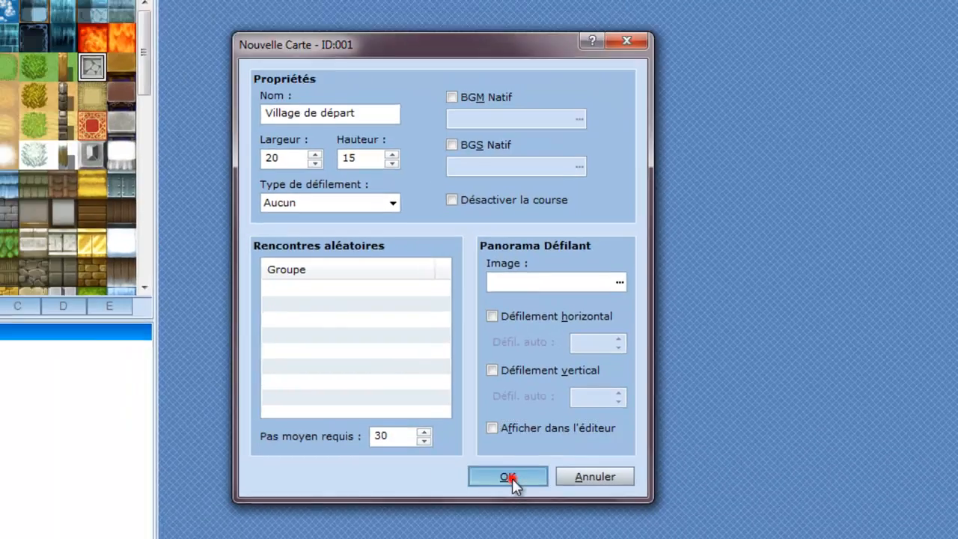
{"action": "left_click", "coordinate": [442, 468]}
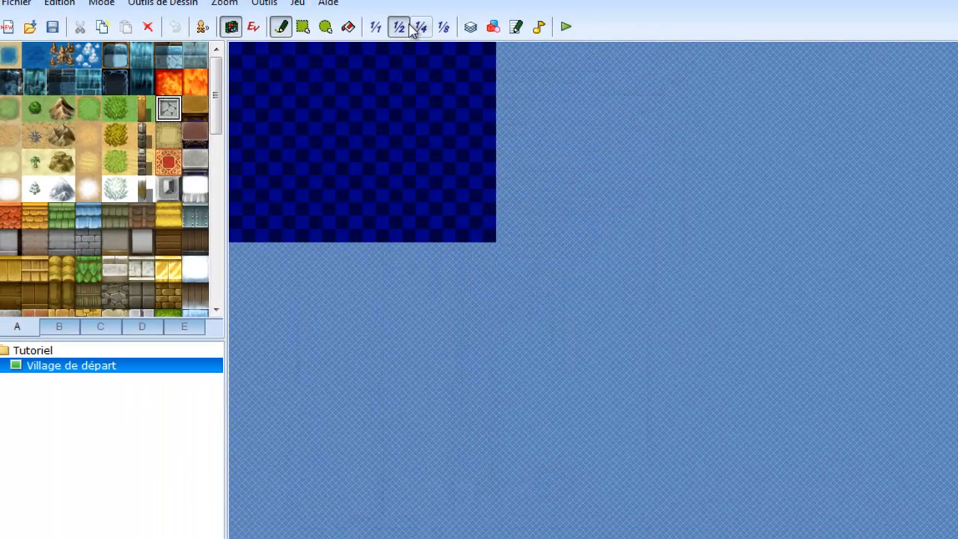
{"action": "left_click", "coordinate": [378, 29]}
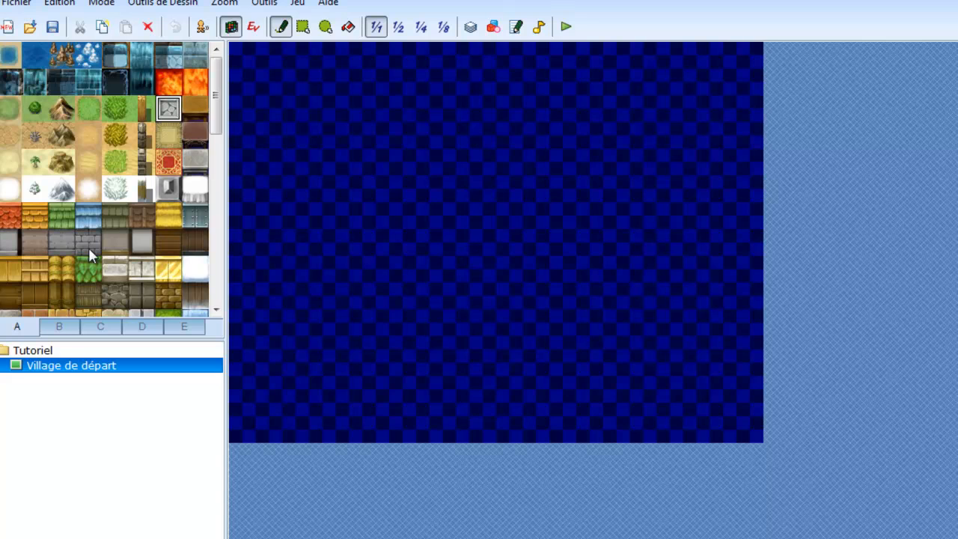
Flood-fill the whole map with the plain grass tile and cover it with the brighter grass tile
{"action": "left_click", "coordinate": [6, 110]}
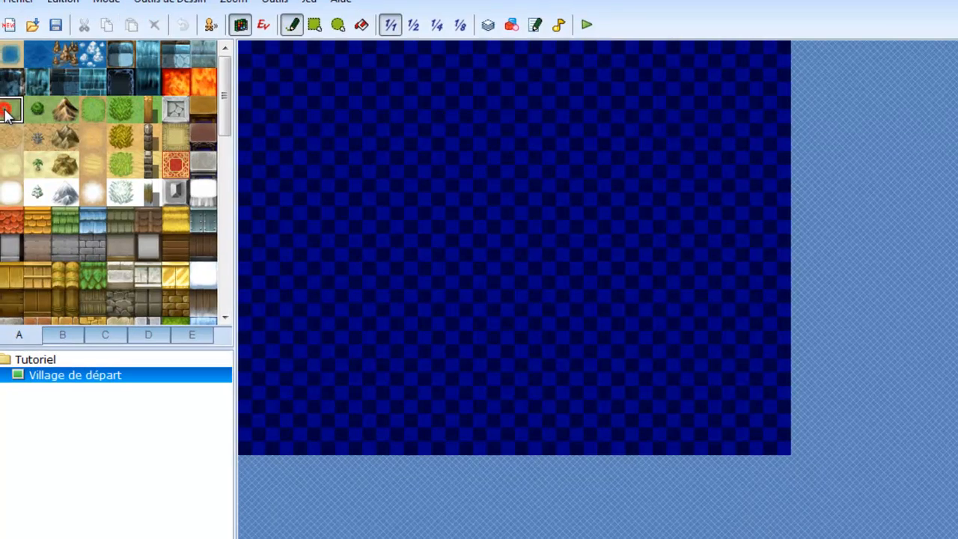
{"action": "left_click", "coordinate": [356, 26]}
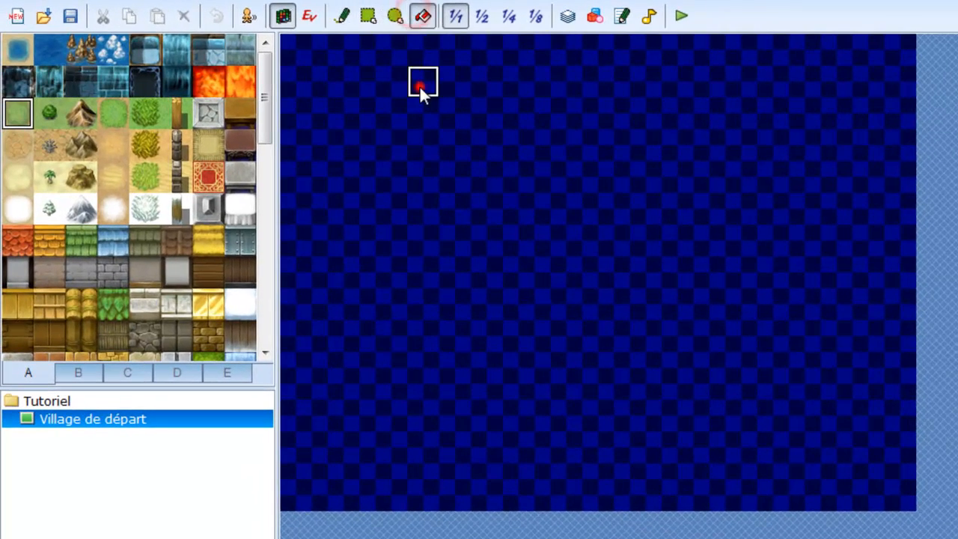
{"action": "left_click", "coordinate": [419, 85]}
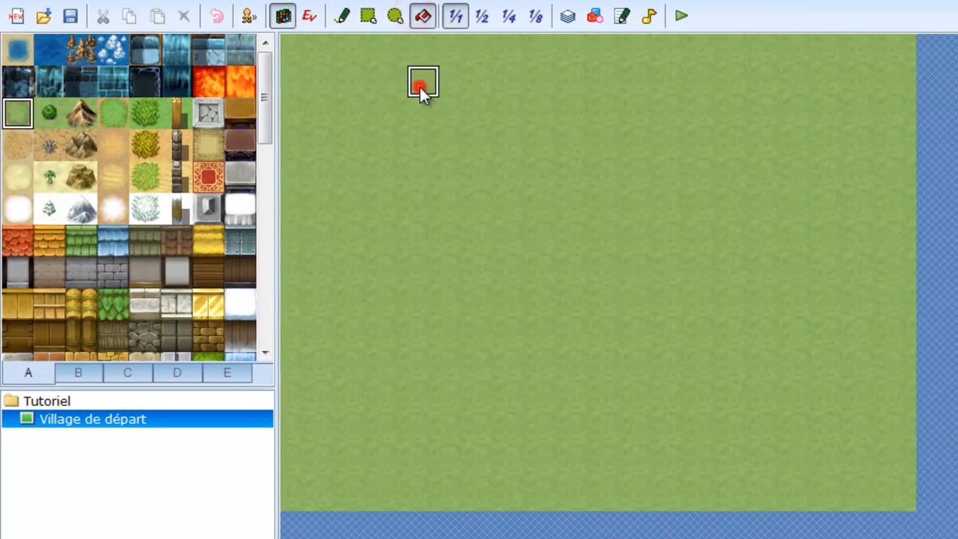
{"action": "left_click", "coordinate": [118, 119]}
{"action": "left_click", "coordinate": [495, 174]}
Paint a patch of plain grass in the map's upper-left corner with the pencil
{"action": "left_click", "coordinate": [18, 117]}
{"action": "left_click", "coordinate": [342, 15]}
{"action": "mouse_move", "coordinate": [301, 174]}
{"action": "left_mouse_down"}
{"action": "mouse_move", "coordinate": [347, 177]}
{"action": "mouse_move", "coordinate": [438, 128]}
{"action": "mouse_move", "coordinate": [445, 47]}
{"action": "mouse_move", "coordinate": [325, 47]}
{"action": "mouse_move", "coordinate": [289, 107]}
{"action": "mouse_move", "coordinate": [371, 159]}
{"action": "mouse_move", "coordinate": [320, 85]}
{"action": "mouse_move", "coordinate": [409, 94]}
{"action": "mouse_move", "coordinate": [322, 116]}
{"action": "left_mouse_up"}
Paint a stepped area of tall green grass in the map's upper-right corner, extending down the right edge
{"action": "left_click", "coordinate": [144, 113]}
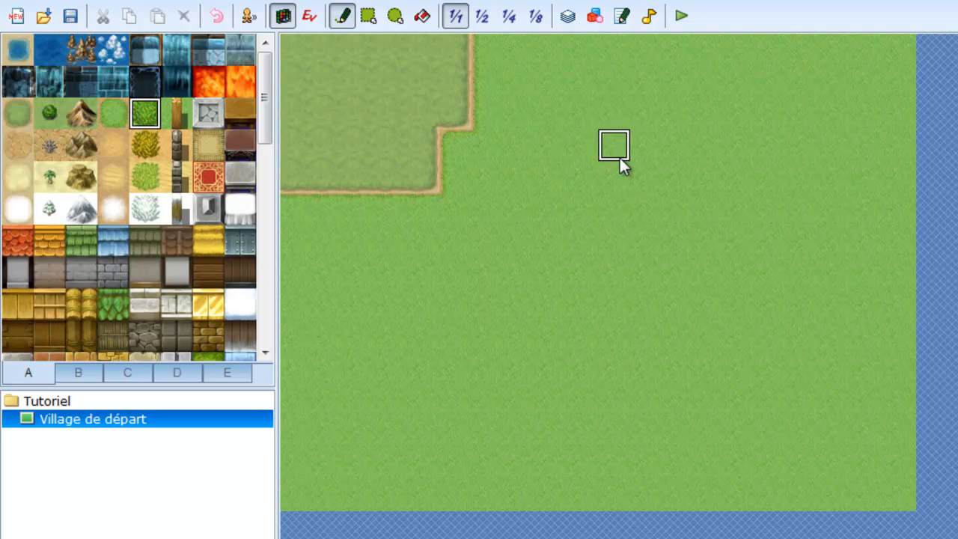
{"action": "mouse_move", "coordinate": [705, 86]}
{"action": "left_mouse_down"}
{"action": "mouse_move", "coordinate": [809, 90]}
{"action": "mouse_move", "coordinate": [734, 81]}
{"action": "mouse_move", "coordinate": [808, 68]}
{"action": "mouse_move", "coordinate": [819, 98]}
{"action": "mouse_move", "coordinate": [842, 49]}
{"action": "mouse_move", "coordinate": [888, 109]}
{"action": "left_mouse_up"}
{"action": "mouse_move", "coordinate": [898, 53]}
{"action": "left_mouse_down"}
{"action": "mouse_move", "coordinate": [806, 145]}
{"action": "mouse_move", "coordinate": [890, 150]}
{"action": "mouse_move", "coordinate": [826, 147]}
{"action": "mouse_move", "coordinate": [898, 183]}
{"action": "mouse_move", "coordinate": [901, 240]}
{"action": "left_mouse_up"}
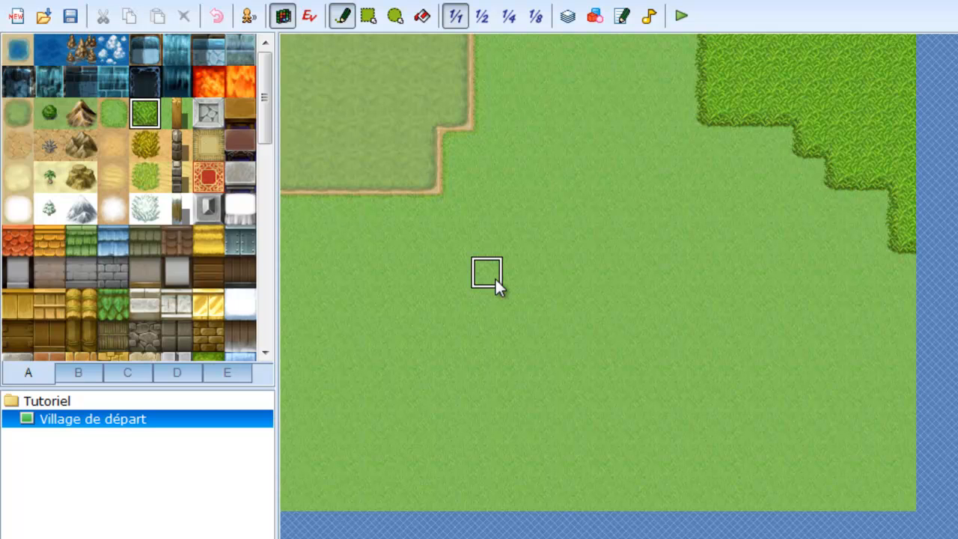
Try a short row of wooden fence just below the plain grass patch and undo it
{"action": "left_click", "coordinate": [184, 107]}
{"action": "left_click_drag", "start_coordinate": [292, 208], "coordinate": [396, 210]}
{"action": "key", "text": "ctrl+z"}
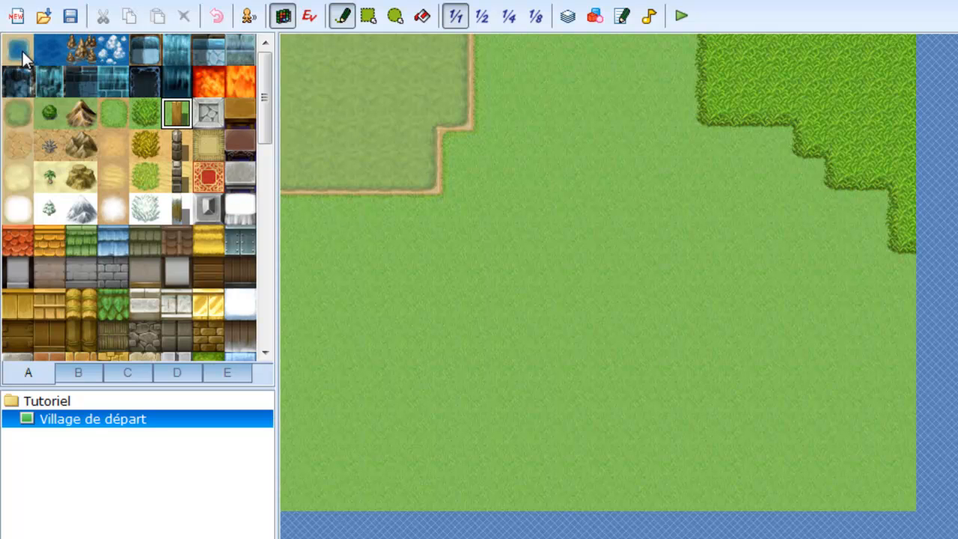
Paint a stepped area of light blue water across the map's lower-right corner
{"action": "left_click", "coordinate": [148, 53]}
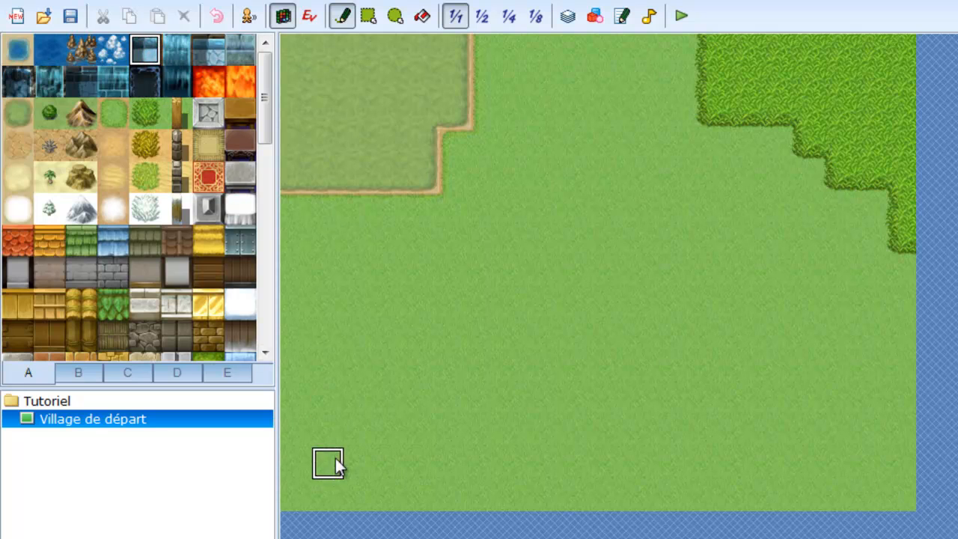
{"action": "mouse_move", "coordinate": [742, 494]}
{"action": "left_mouse_down"}
{"action": "mouse_move", "coordinate": [676, 496]}
{"action": "mouse_move", "coordinate": [783, 502]}
{"action": "mouse_move", "coordinate": [837, 464]}
{"action": "mouse_move", "coordinate": [894, 462]}
{"action": "mouse_move", "coordinate": [911, 501]}
{"action": "mouse_move", "coordinate": [893, 457]}
{"action": "mouse_move", "coordinate": [921, 440]}
{"action": "left_mouse_up"}
{"action": "left_click", "coordinate": [649, 502]}
{"action": "left_click", "coordinate": [781, 471]}
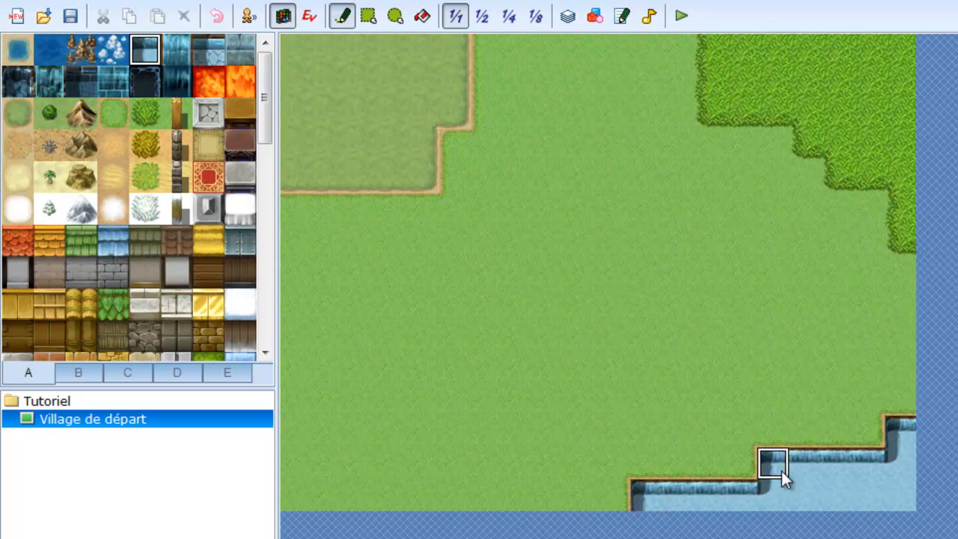
{"action": "mouse_move", "coordinate": [822, 460]}
{"action": "left_mouse_down"}
{"action": "mouse_move", "coordinate": [879, 438]}
{"action": "mouse_move", "coordinate": [902, 400]}
{"action": "mouse_move", "coordinate": [712, 455]}
{"action": "mouse_move", "coordinate": [669, 496]}
{"action": "mouse_move", "coordinate": [614, 507]}
{"action": "left_mouse_up"}
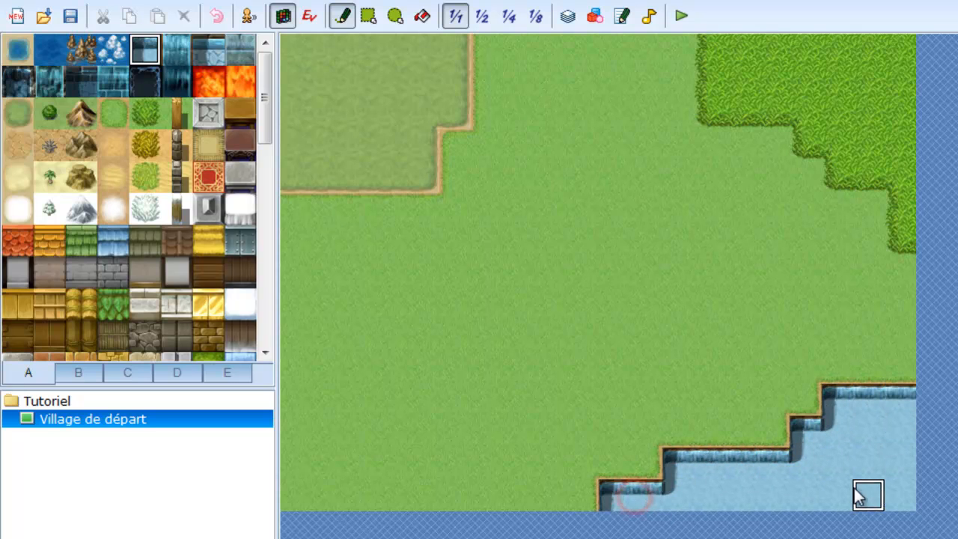
Place two different green lily pads on the water in the lower-right corner
{"action": "left_click", "coordinate": [123, 373]}
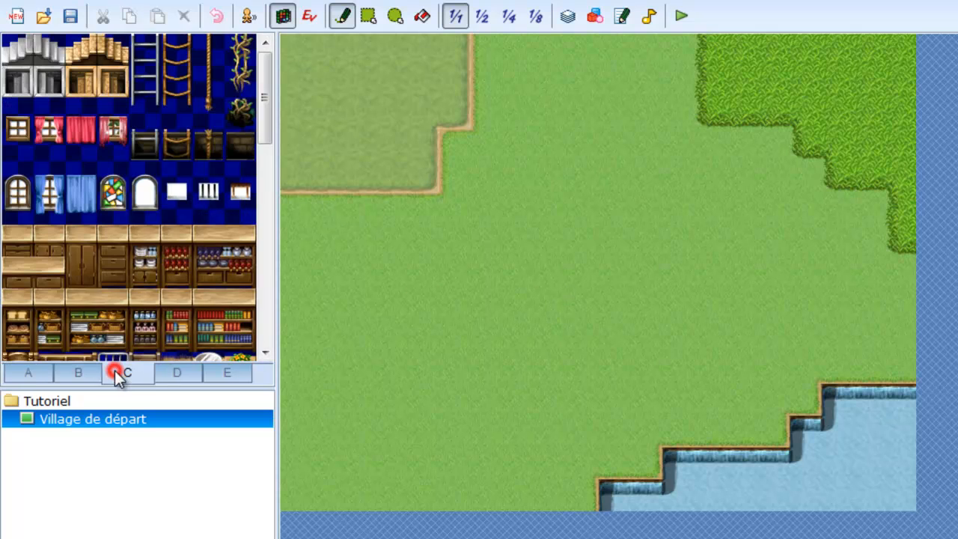
{"action": "left_click", "coordinate": [83, 372]}
{"action": "left_click_drag", "start_coordinate": [265, 135], "coordinate": [277, 231]}
{"action": "left_click", "coordinate": [241, 184]}
{"action": "left_click", "coordinate": [853, 465]}
{"action": "left_click", "coordinate": [169, 187]}
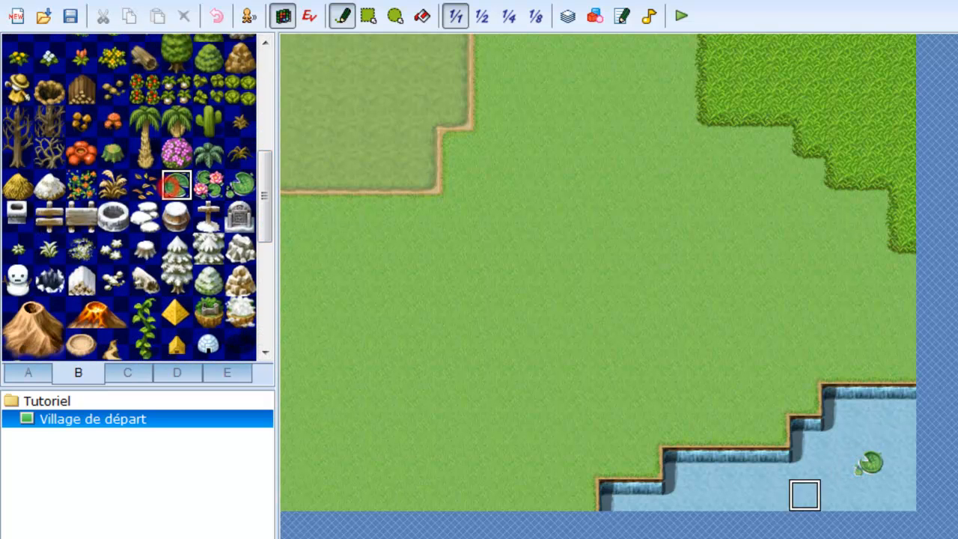
{"action": "left_click", "coordinate": [741, 495]}
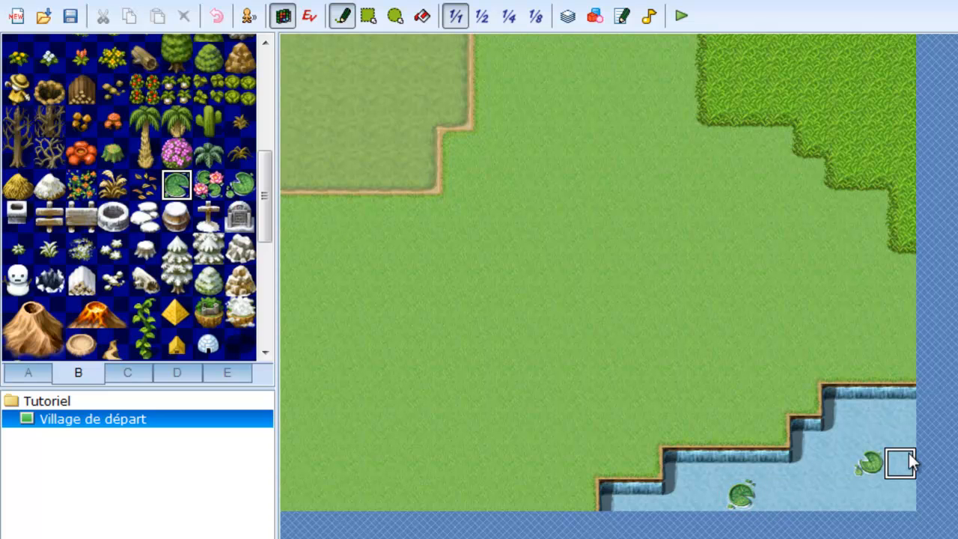
Look through the remaining tilesets C, D and E for the tiles they offer
{"action": "left_click", "coordinate": [262, 179]}
{"action": "left_click_drag", "start_coordinate": [264, 186], "coordinate": [265, 63]}
{"action": "left_click", "coordinate": [224, 373]}
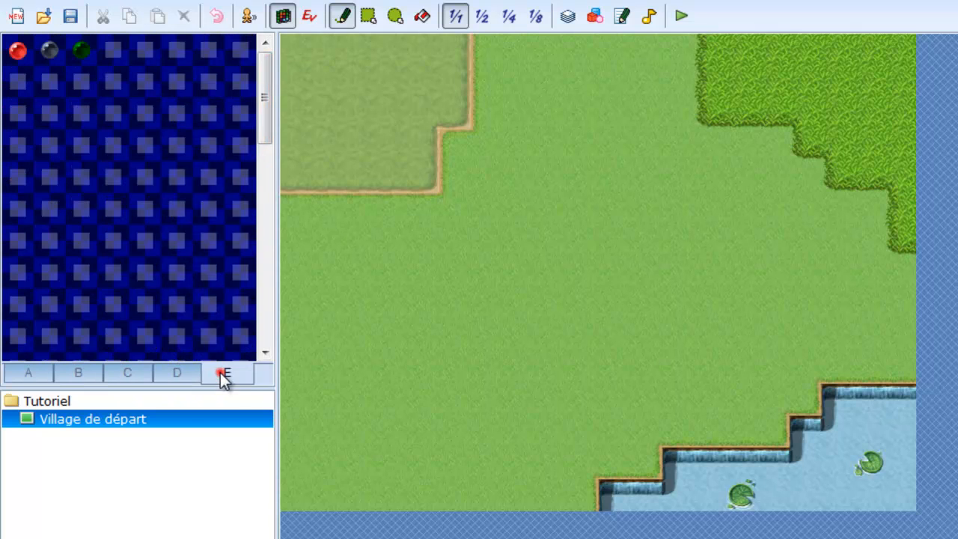
{"action": "left_click_drag", "start_coordinate": [266, 107], "coordinate": [257, 55]}
{"action": "left_click", "coordinate": [16, 50]}
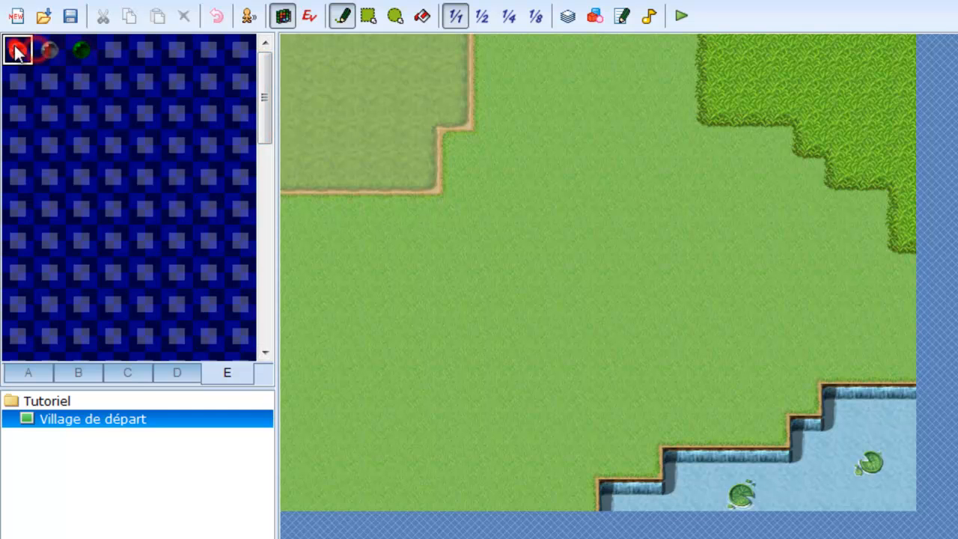
{"action": "left_click", "coordinate": [134, 372]}
{"action": "left_click", "coordinate": [173, 373]}
{"action": "left_click", "coordinate": [216, 372]}
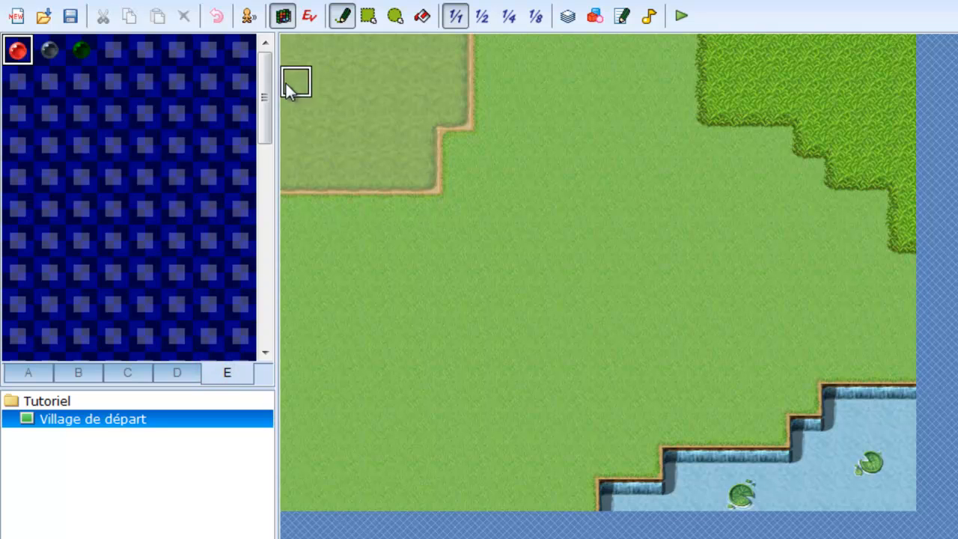
{"action": "mouse_move", "coordinate": [263, 92]}
{"action": "left_mouse_down"}
{"action": "mouse_move", "coordinate": [272, 330]}
{"action": "mouse_move", "coordinate": [271, 96]}
{"action": "left_mouse_up"}
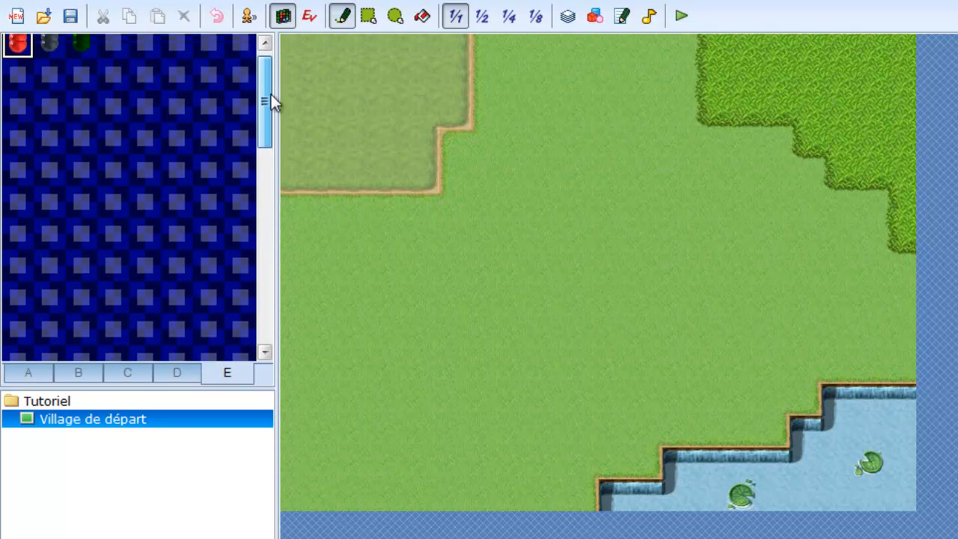
Lay the first two columns of ploughed soil, two tiles high, in the map's lower-left area
{"action": "left_click", "coordinate": [33, 372]}
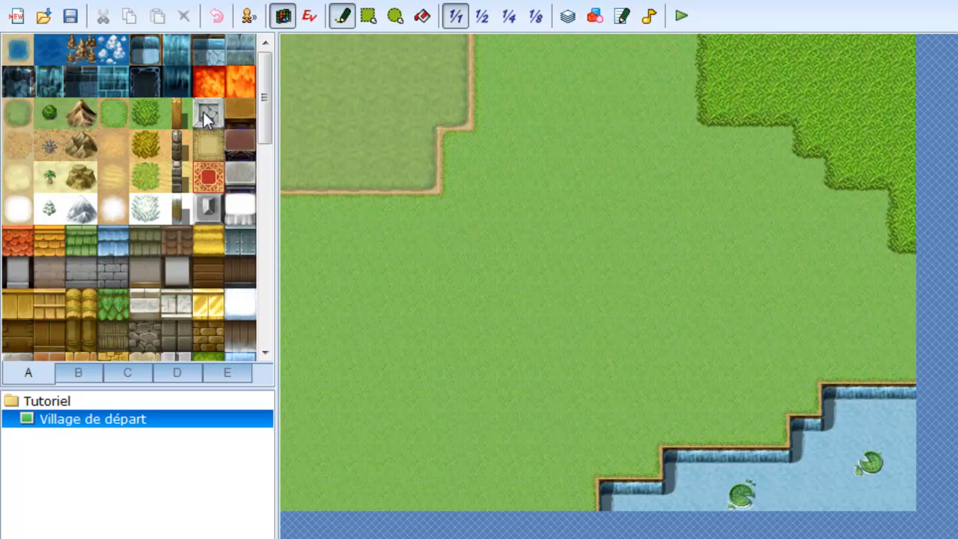
{"action": "left_click_drag", "start_coordinate": [260, 102], "coordinate": [255, 306]}
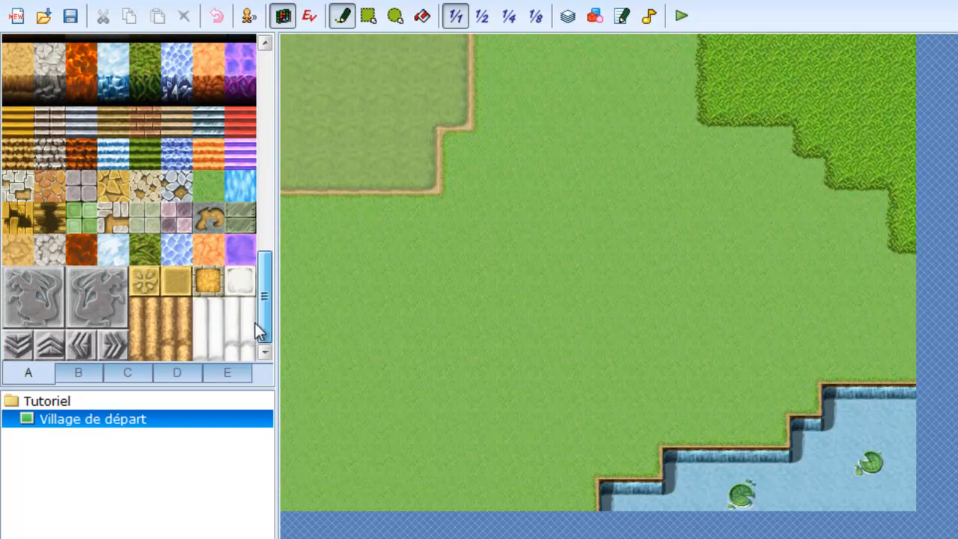
{"action": "left_click_drag", "start_coordinate": [144, 315], "coordinate": [146, 337]}
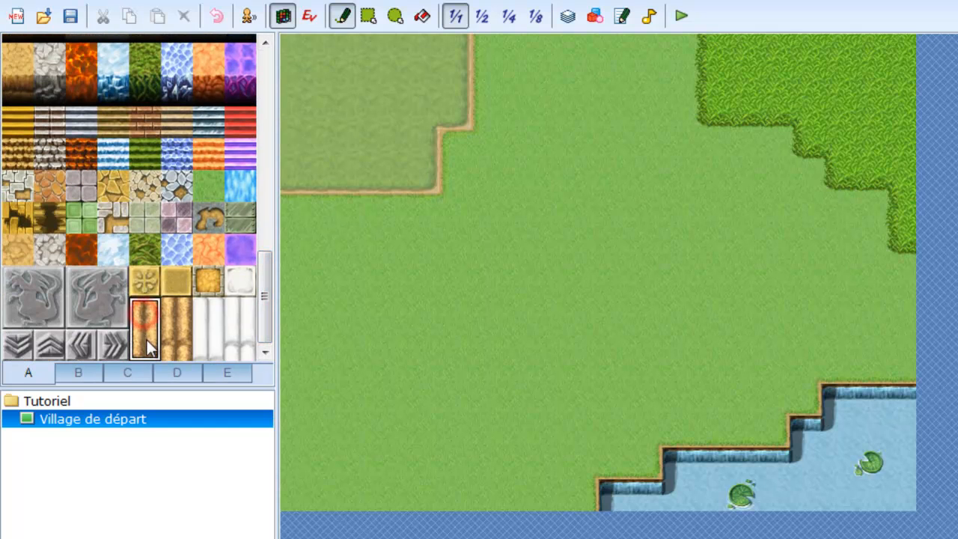
{"action": "left_click", "coordinate": [349, 408]}
{"action": "left_click_drag", "start_coordinate": [178, 322], "coordinate": [184, 356]}
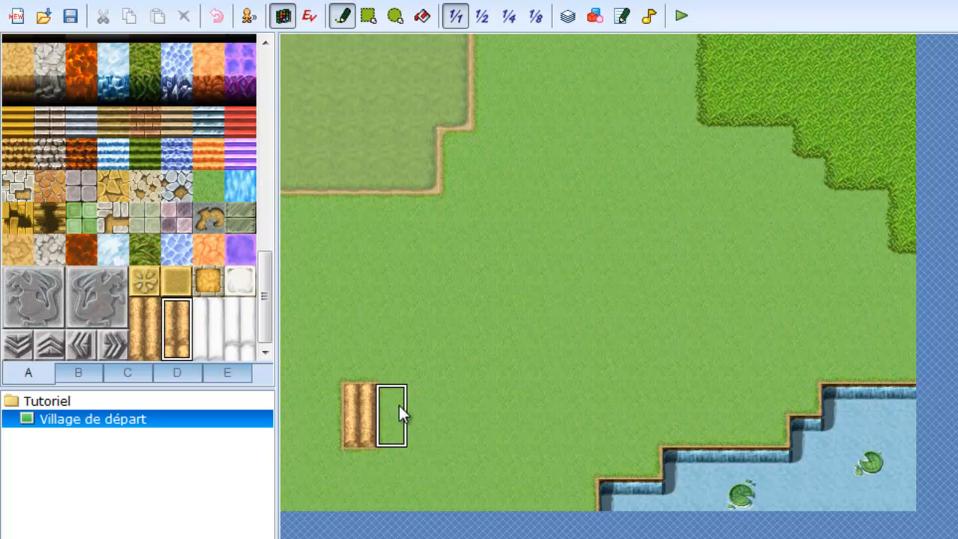
{"action": "left_click", "coordinate": [397, 406]}
Extend the ploughed field to four columns by two rows, mixing the smooth and rough soil tiles
{"action": "left_click", "coordinate": [177, 344]}
{"action": "left_click", "coordinate": [423, 404]}
{"action": "left_click", "coordinate": [156, 313]}
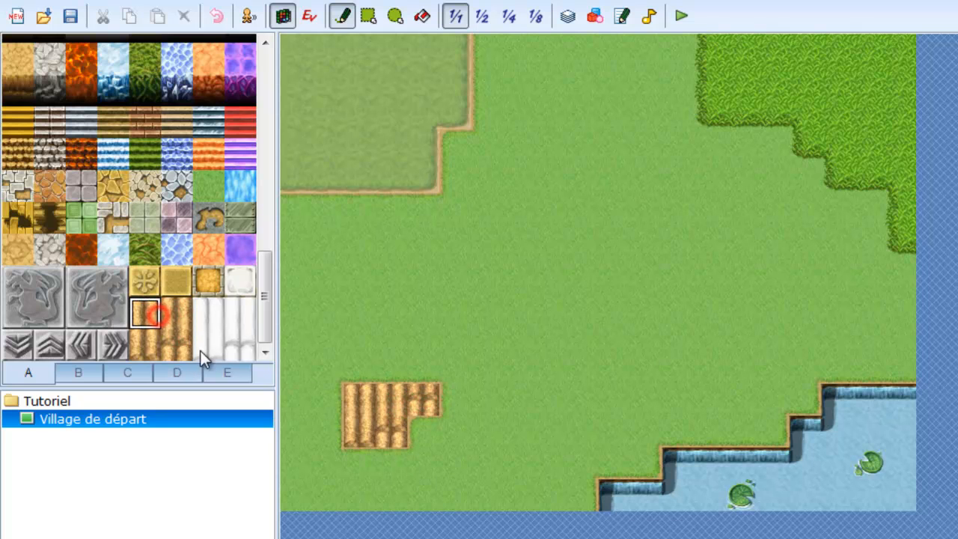
{"action": "left_click", "coordinate": [188, 313]}
{"action": "left_click", "coordinate": [424, 432]}
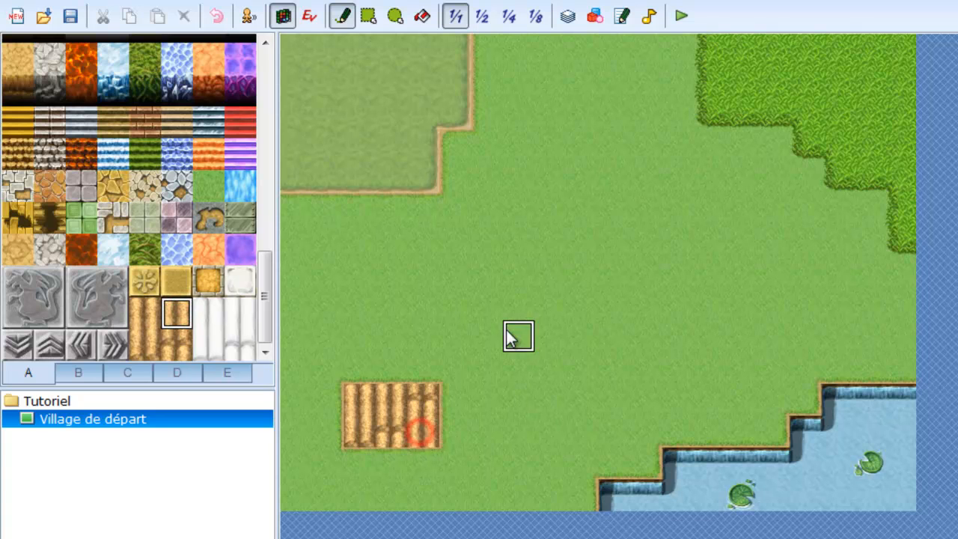
{"action": "left_click", "coordinate": [152, 316]}
{"action": "left_click", "coordinate": [461, 407]}
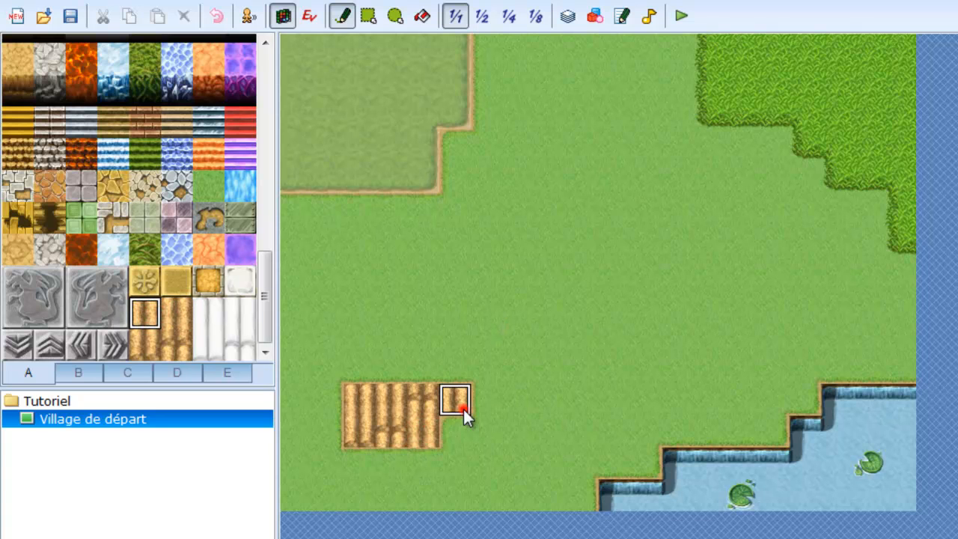
{"action": "left_click", "coordinate": [173, 343]}
{"action": "left_click", "coordinate": [445, 435]}
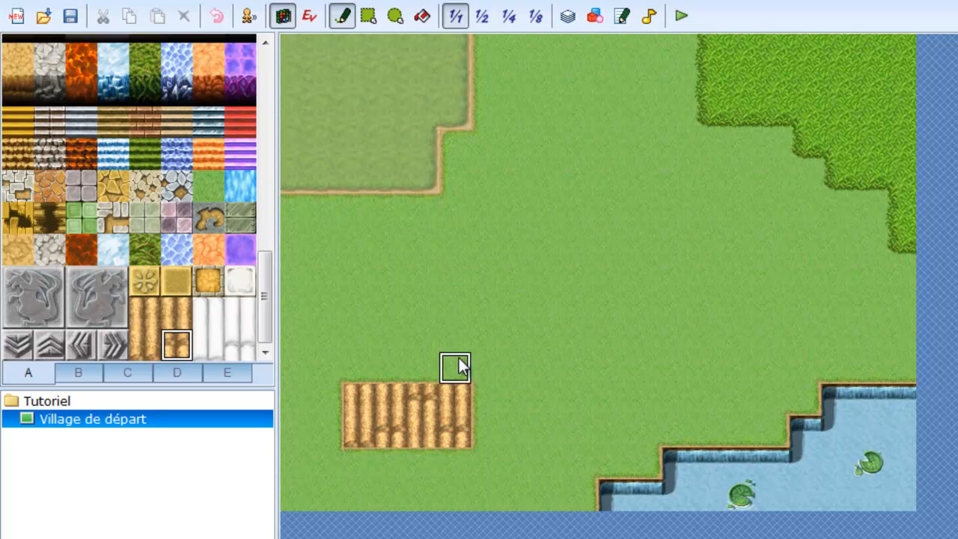
Cover the field's lower row with the smooth-edged soil tile and put a rough soil tile in its upper-left corner
{"action": "left_click", "coordinate": [150, 349]}
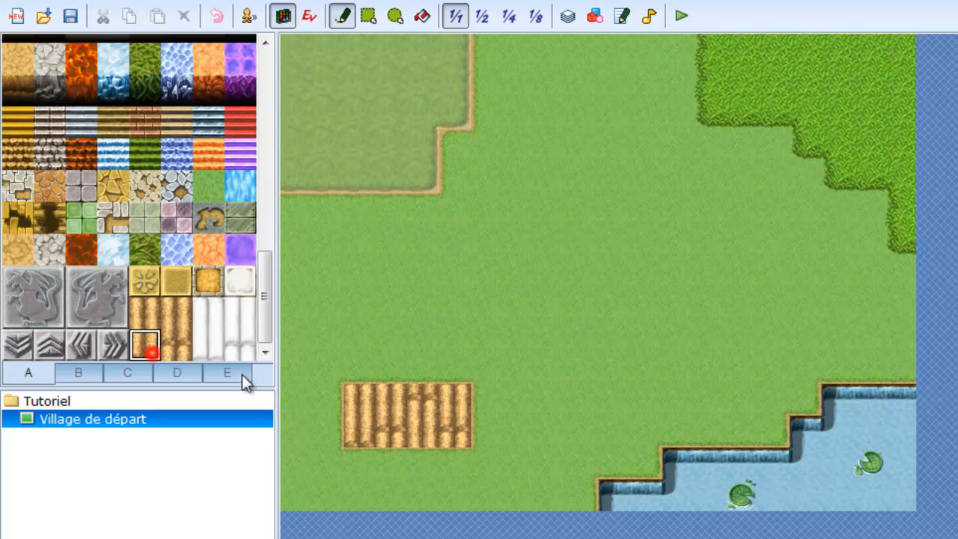
{"action": "left_click", "coordinate": [416, 431]}
{"action": "left_click", "coordinate": [458, 440]}
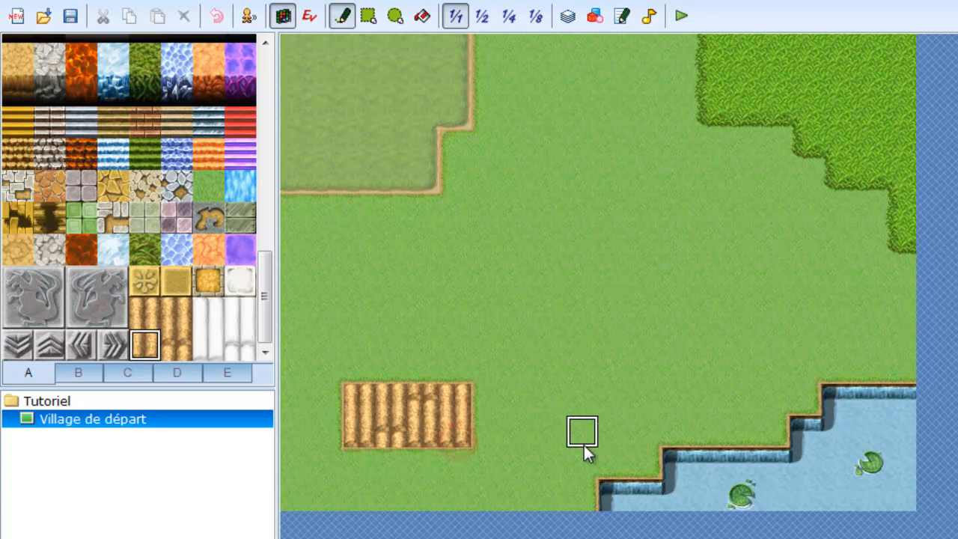
{"action": "left_click", "coordinate": [262, 297]}
{"action": "left_click", "coordinate": [383, 436]}
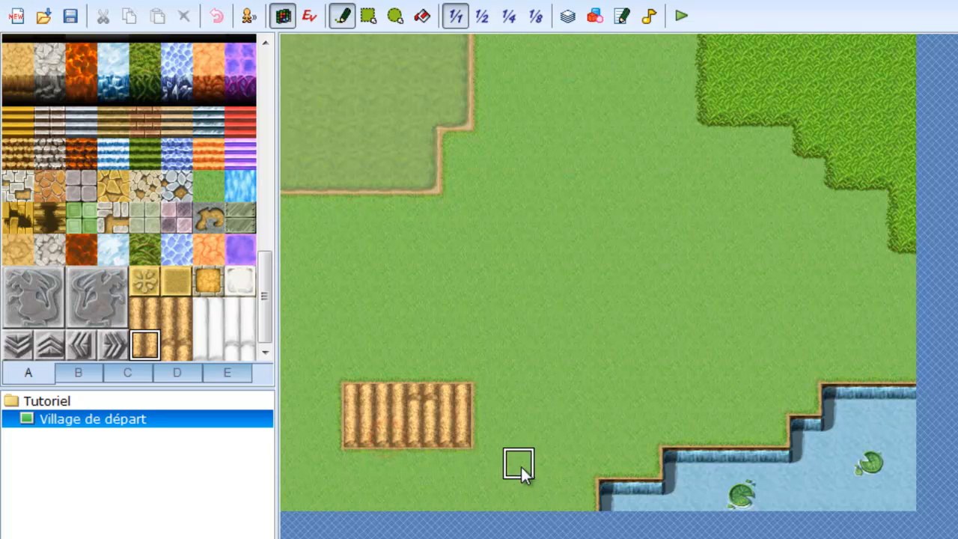
{"action": "left_click", "coordinate": [177, 345]}
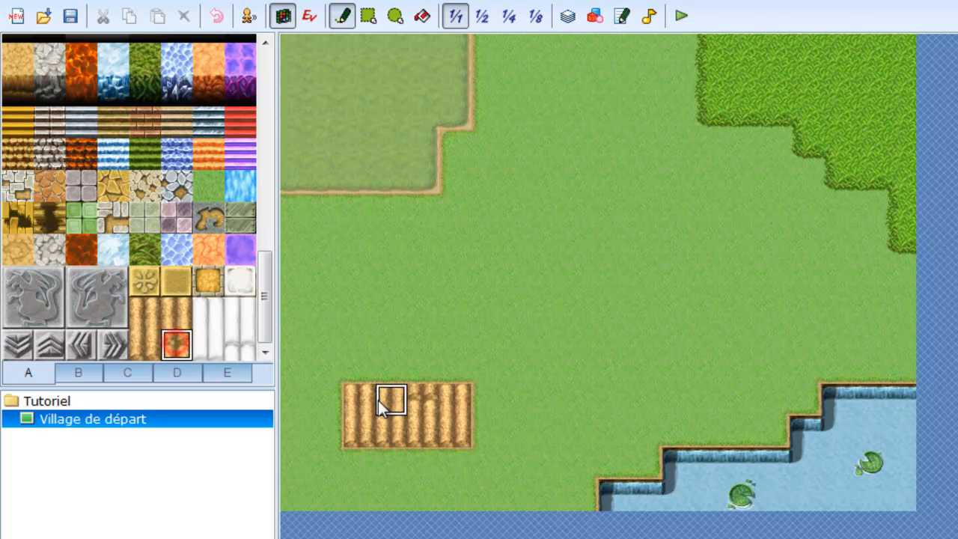
{"action": "left_click", "coordinate": [367, 405]}
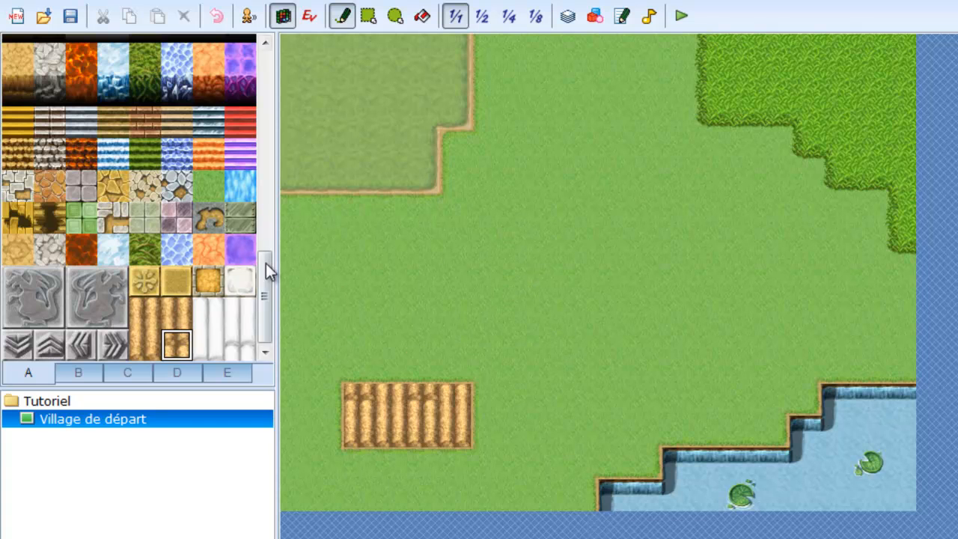
Plant the red-fruited crop on both tiles of the ploughed field's first column, undoing any misplaced plant
{"action": "left_click_drag", "start_coordinate": [263, 280], "coordinate": [269, 311]}
{"action": "left_click", "coordinate": [75, 373]}
{"action": "left_click_drag", "start_coordinate": [261, 95], "coordinate": [272, 167]}
{"action": "left_click", "coordinate": [181, 209]}
{"action": "left_click", "coordinate": [144, 204]}
{"action": "left_click", "coordinate": [360, 397]}
{"action": "left_click", "coordinate": [389, 433]}
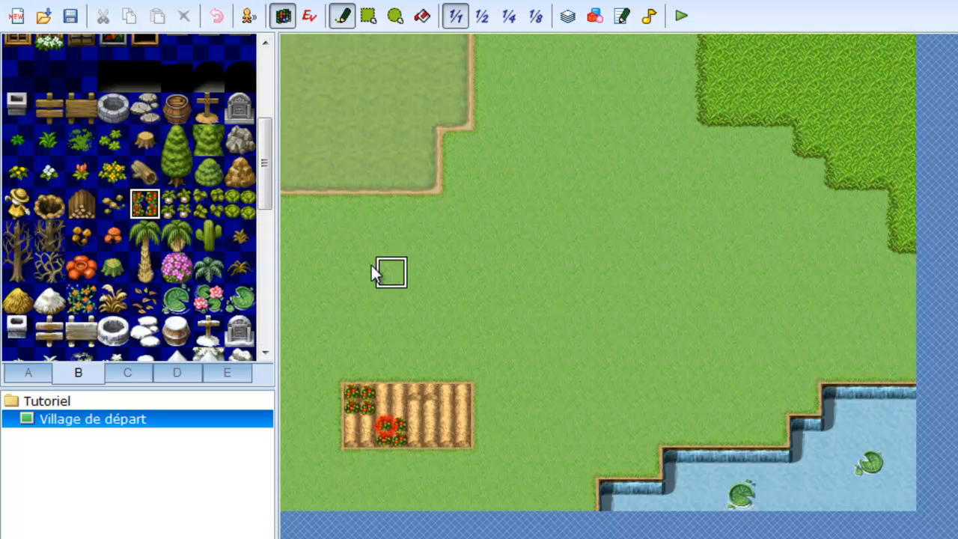
{"action": "left_click", "coordinate": [209, 204]}
{"action": "left_click", "coordinate": [132, 204]}
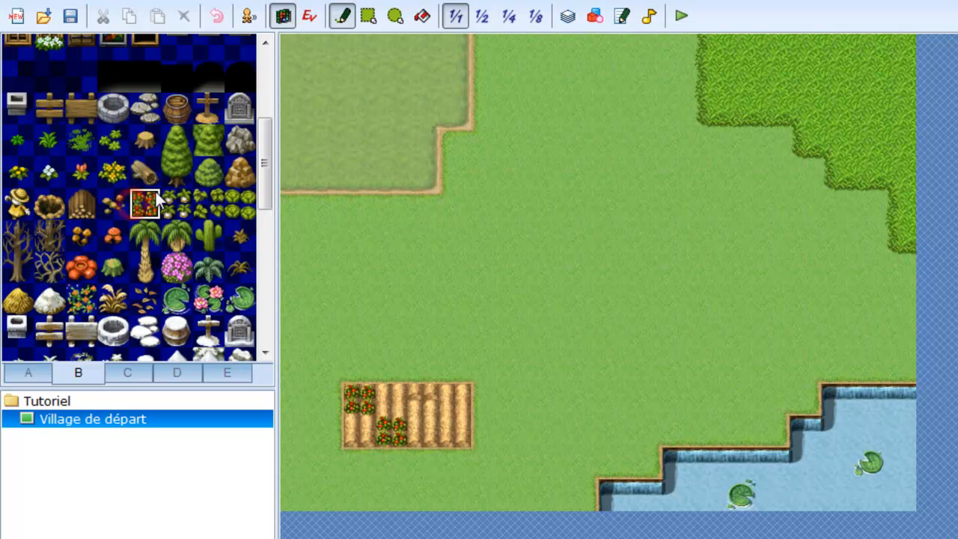
{"action": "key", "text": "ctrl+z"}
{"action": "left_click", "coordinate": [359, 429]}
Plant cabbages on the field's fourth column and lower third-column tile, and white turnips on the upper second-column tile
{"action": "left_click", "coordinate": [239, 205]}
{"action": "left_click", "coordinate": [456, 400]}
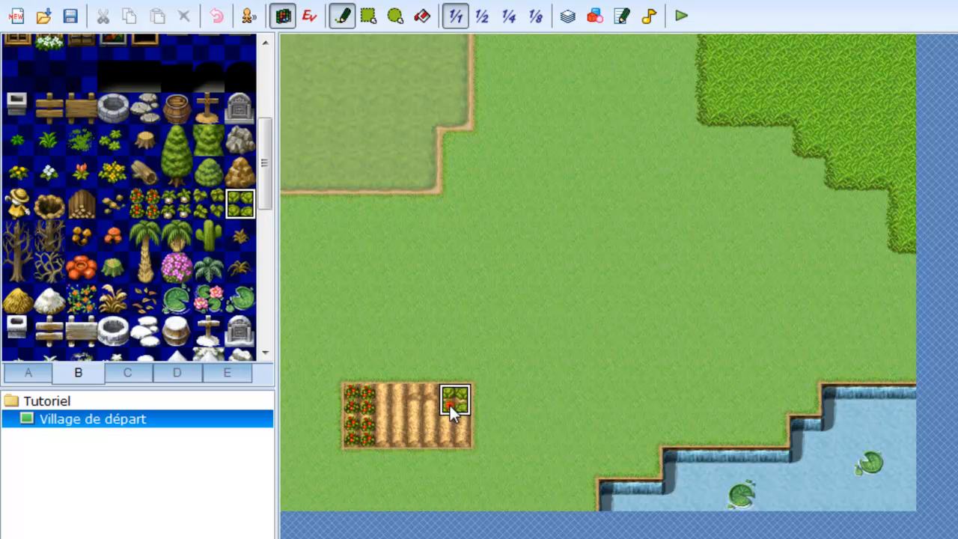
{"action": "left_click", "coordinate": [425, 430]}
{"action": "left_click", "coordinate": [449, 437]}
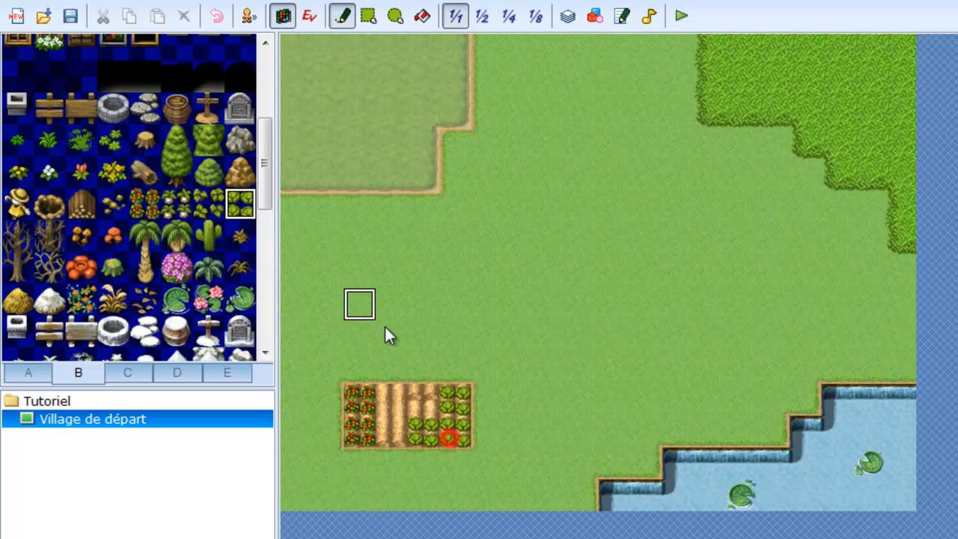
{"action": "left_click", "coordinate": [187, 209]}
{"action": "left_click", "coordinate": [395, 404]}
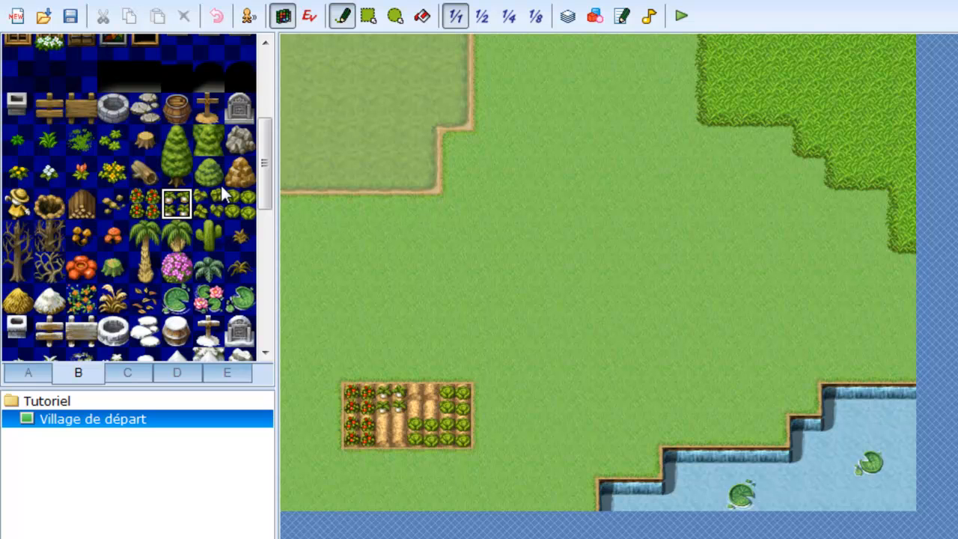
Place two conifers above the field near the map's left edge, stacking extra foliage and a treetop to make one taller
{"action": "left_click_drag", "start_coordinate": [176, 142], "coordinate": [180, 171]}
{"action": "left_click", "coordinate": [322, 303]}
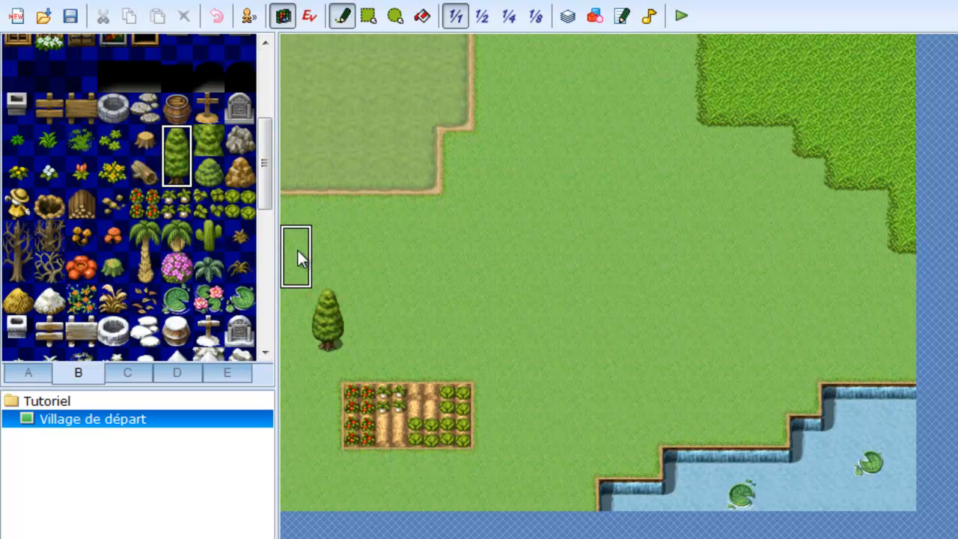
{"action": "left_click", "coordinate": [297, 267]}
{"action": "left_click", "coordinate": [208, 140]}
{"action": "left_click", "coordinate": [324, 298]}
{"action": "left_click", "coordinate": [177, 140]}
{"action": "left_click", "coordinate": [323, 283]}
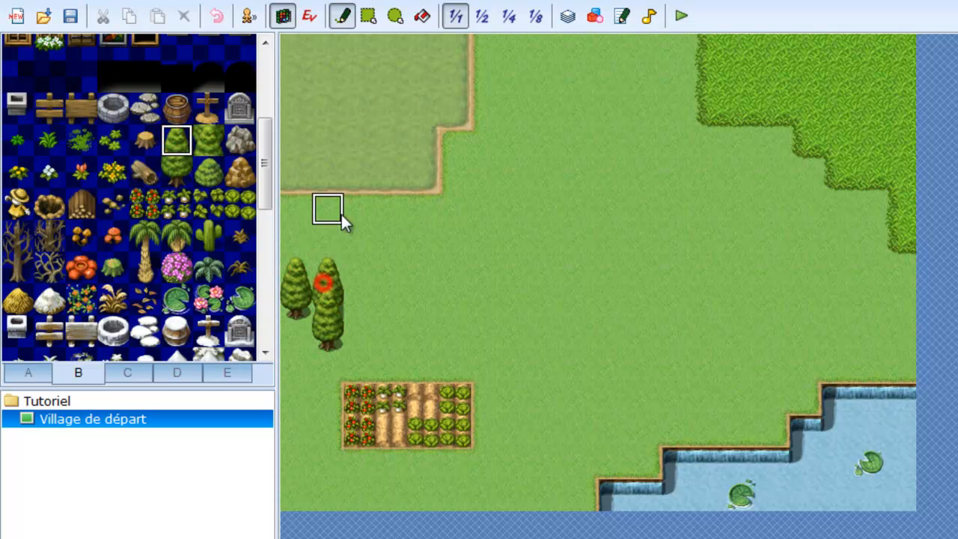
Place a two-tile conifer at the field's lower-right corner and a round bush beside it
{"action": "left_click_drag", "start_coordinate": [175, 154], "coordinate": [177, 171]}
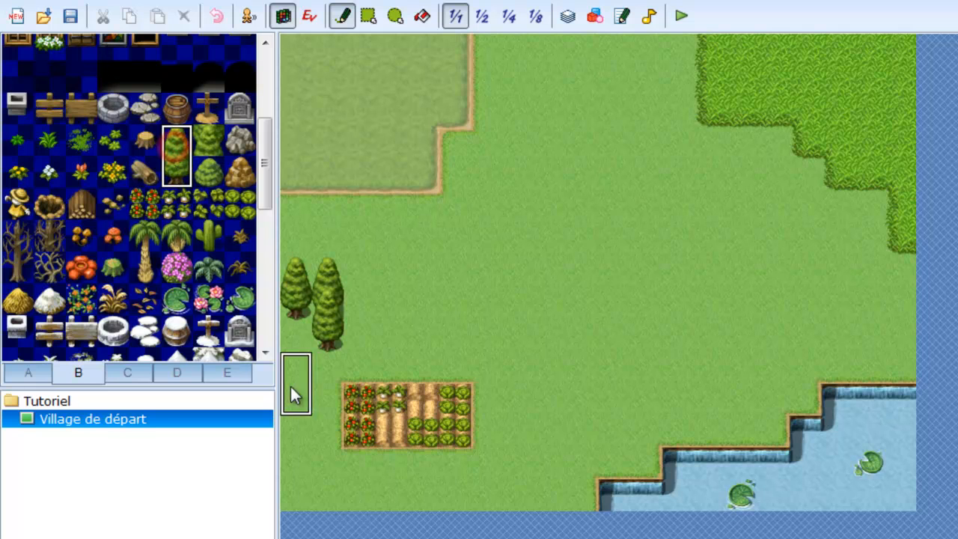
{"action": "left_click", "coordinate": [488, 442]}
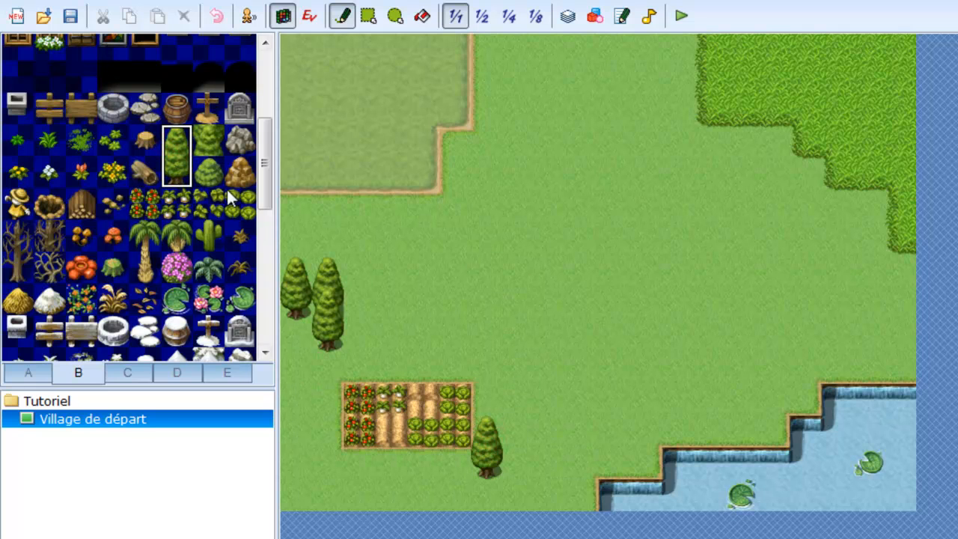
{"action": "left_click", "coordinate": [208, 172]}
{"action": "left_click", "coordinate": [530, 430]}
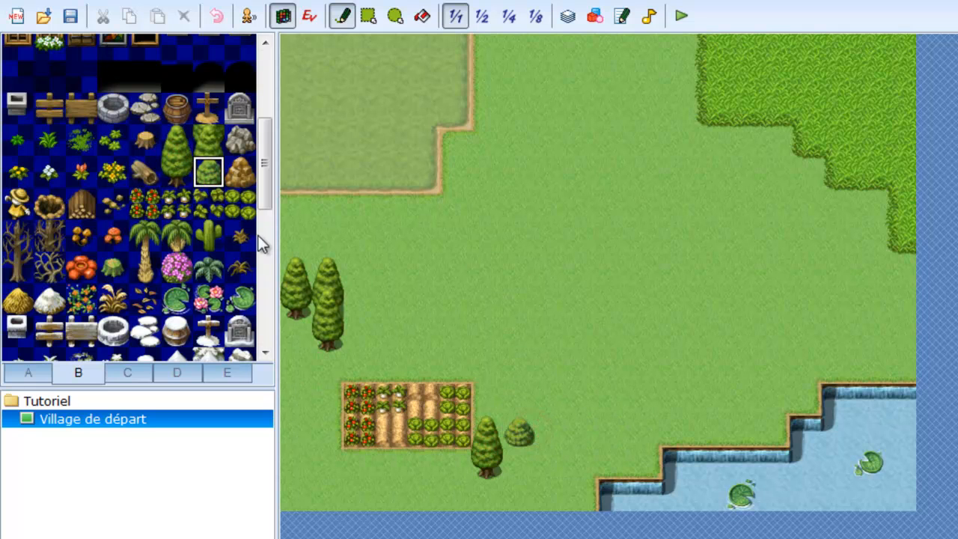
Place a grey rock below the tall grass area and a log pile beside the taller conifer above the field
{"action": "left_click", "coordinate": [240, 143]}
{"action": "left_click", "coordinate": [811, 222]}
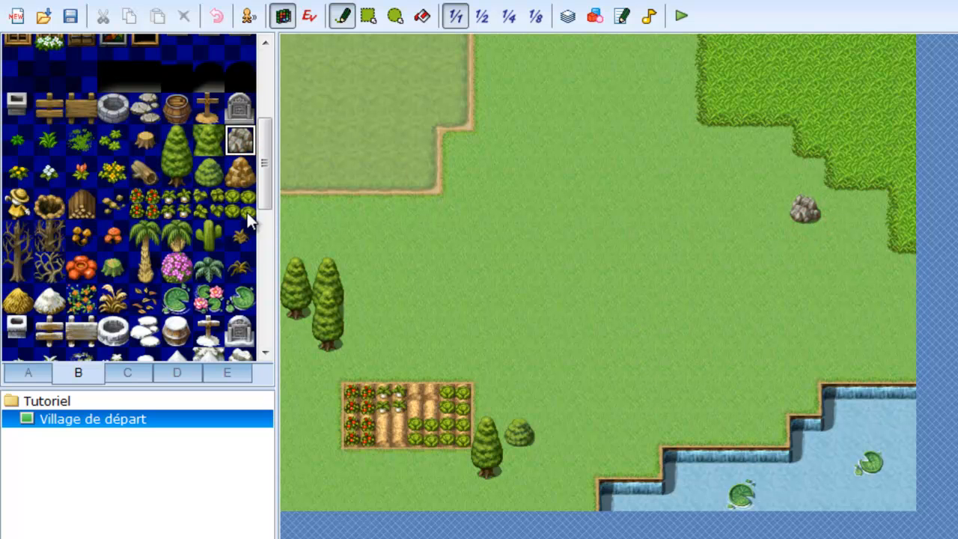
{"action": "mouse_move", "coordinate": [265, 164]}
{"action": "left_mouse_down"}
{"action": "mouse_move", "coordinate": [265, 185]}
{"action": "mouse_move", "coordinate": [266, 162]}
{"action": "left_mouse_up"}
{"action": "left_click", "coordinate": [88, 207]}
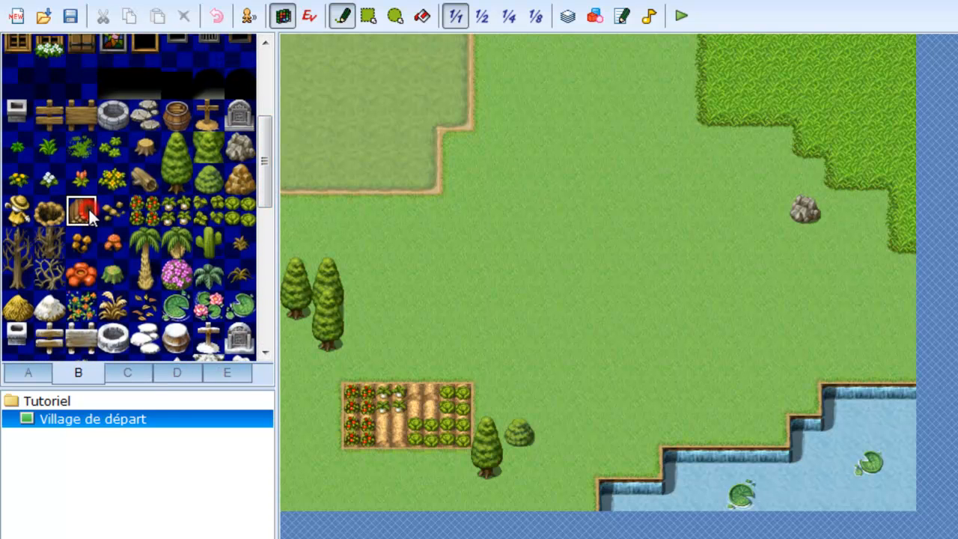
{"action": "left_click", "coordinate": [360, 349]}
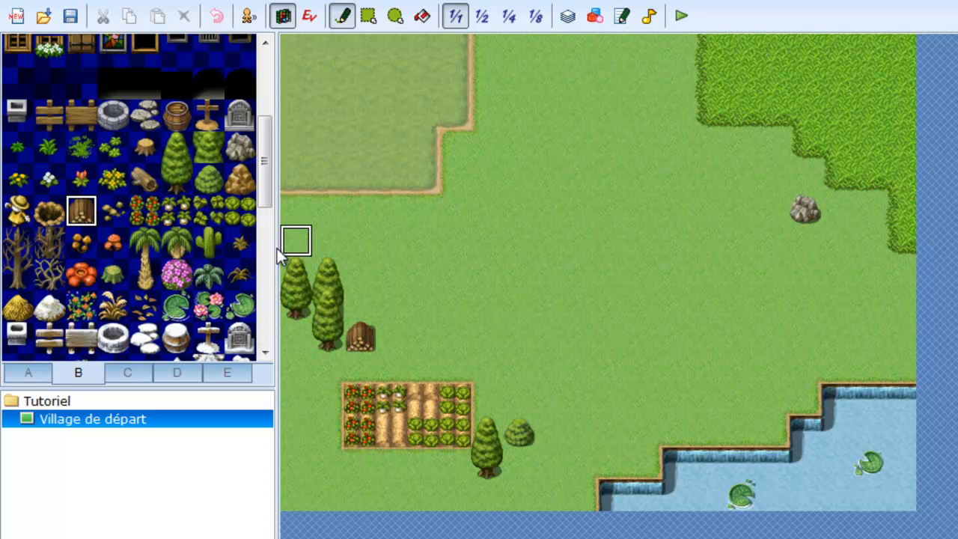
Scatter five dry brown tufts: two on the pale meadow, two on the eastern grass and one west of the crop field
{"action": "left_click_drag", "start_coordinate": [265, 179], "coordinate": [262, 208]}
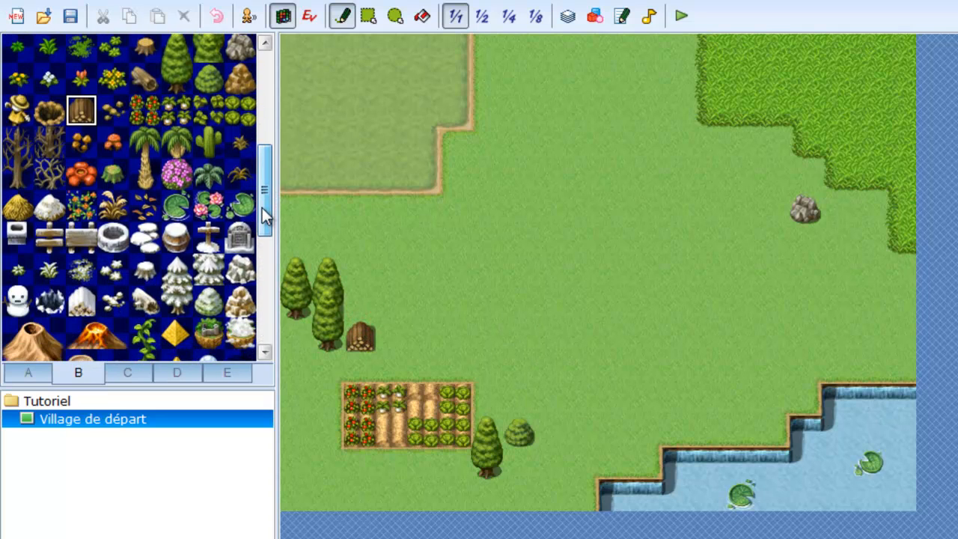
{"action": "left_click", "coordinate": [113, 174]}
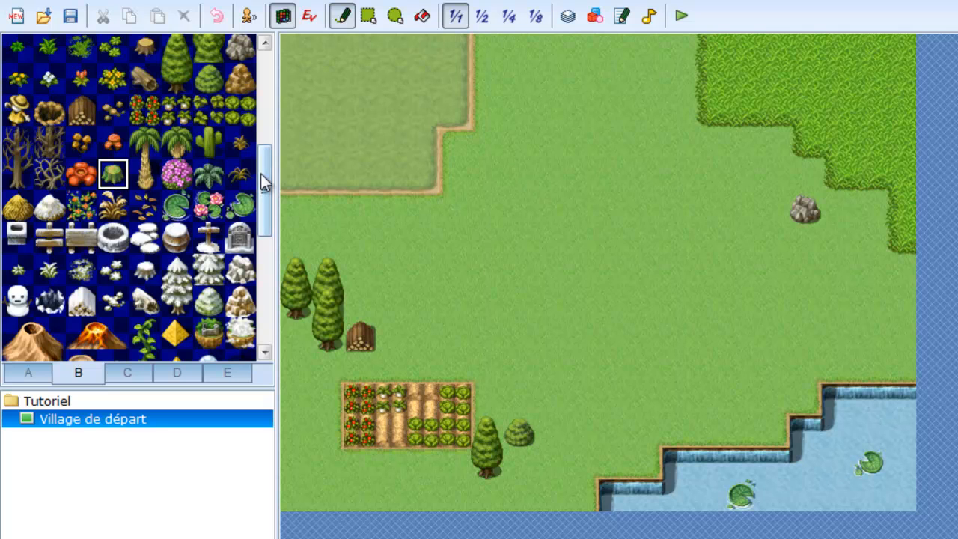
{"action": "scroll", "coordinate": [261, 184], "scroll_direction": "down", "scroll_amount": 1}
{"action": "scroll", "coordinate": [260, 184], "scroll_direction": "up", "scroll_amount": 2}
{"action": "left_click", "coordinate": [239, 186]}
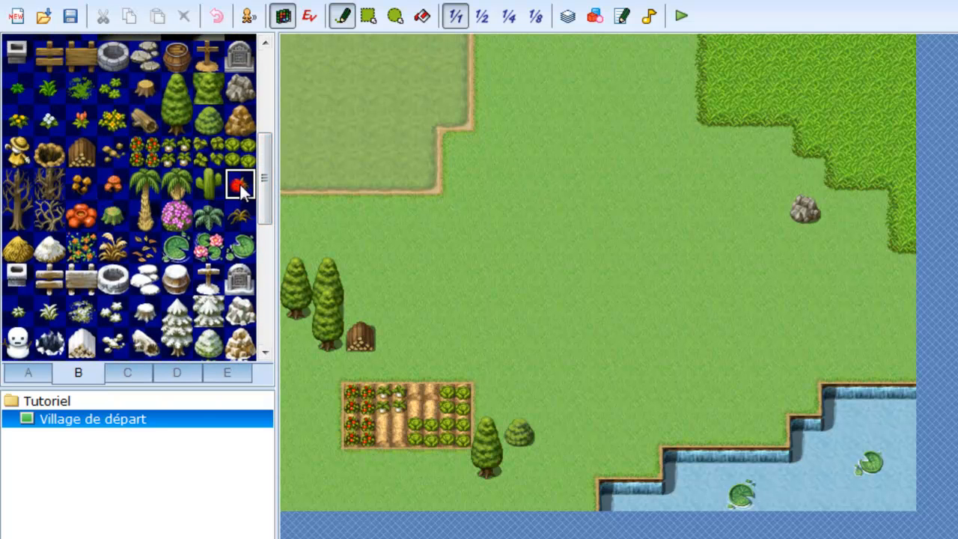
{"action": "left_click", "coordinate": [719, 168]}
{"action": "left_click", "coordinate": [861, 303]}
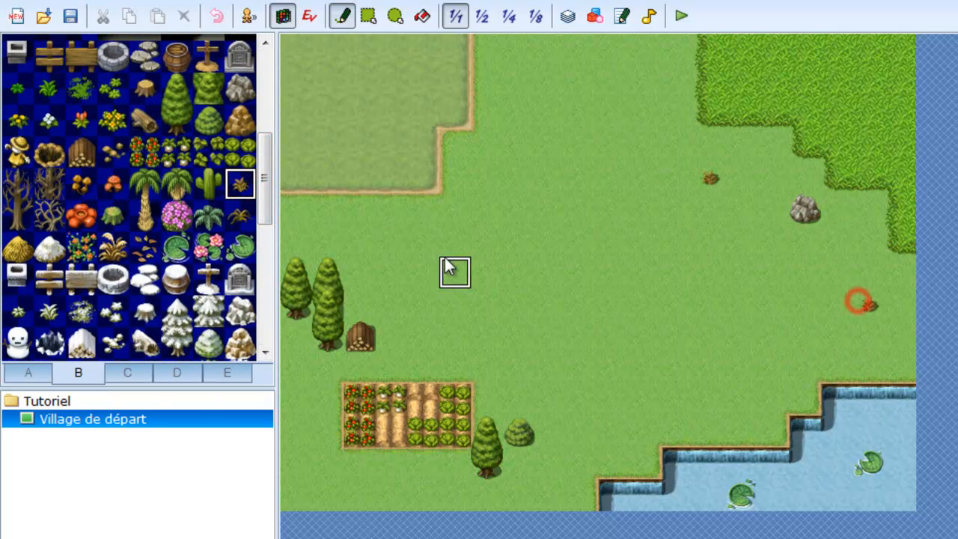
{"action": "left_click", "coordinate": [380, 105]}
{"action": "left_click", "coordinate": [299, 81]}
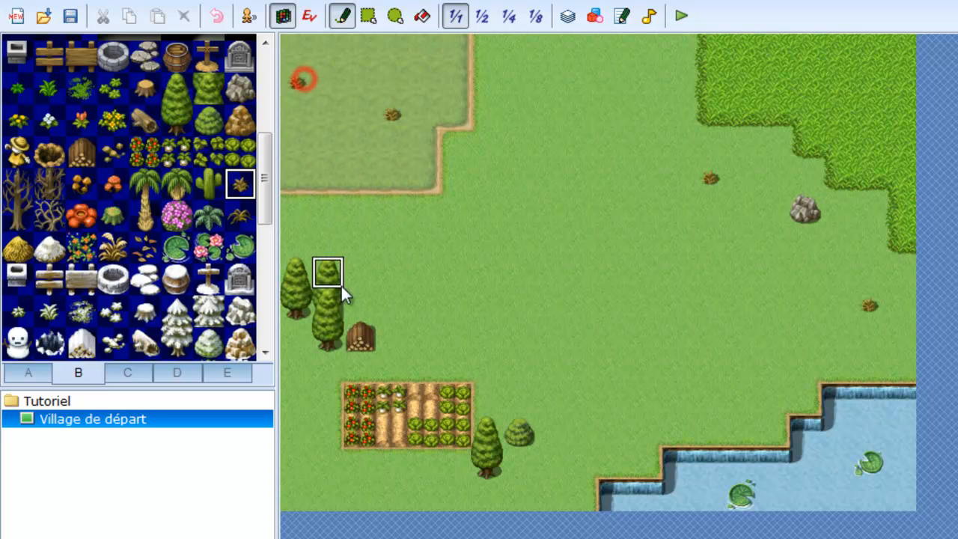
{"action": "left_click", "coordinate": [298, 432]}
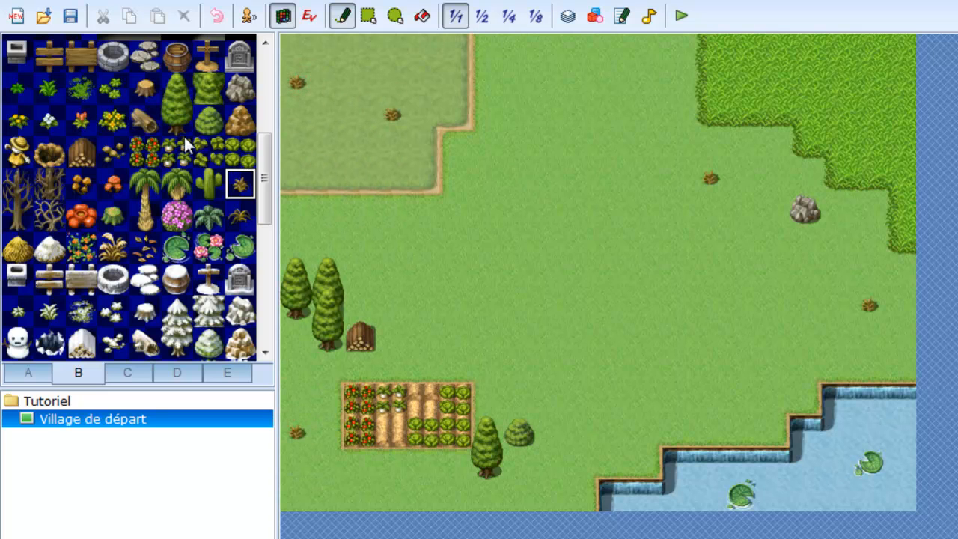
Place five dark green grass clumps along the lake's upper shoreline
{"action": "scroll", "coordinate": [258, 142], "scroll_direction": "up", "scroll_amount": 3}
{"action": "left_click", "coordinate": [83, 157]}
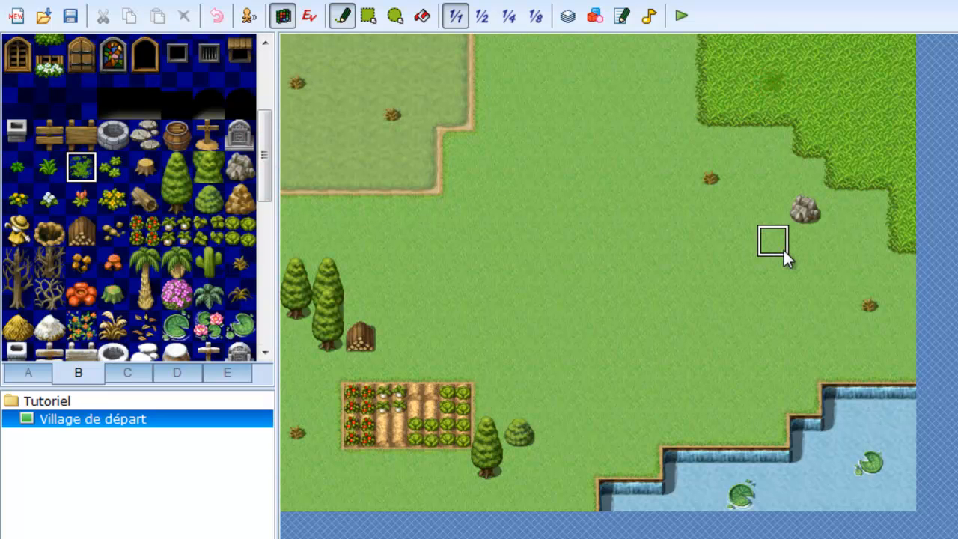
{"action": "left_click", "coordinate": [892, 357]}
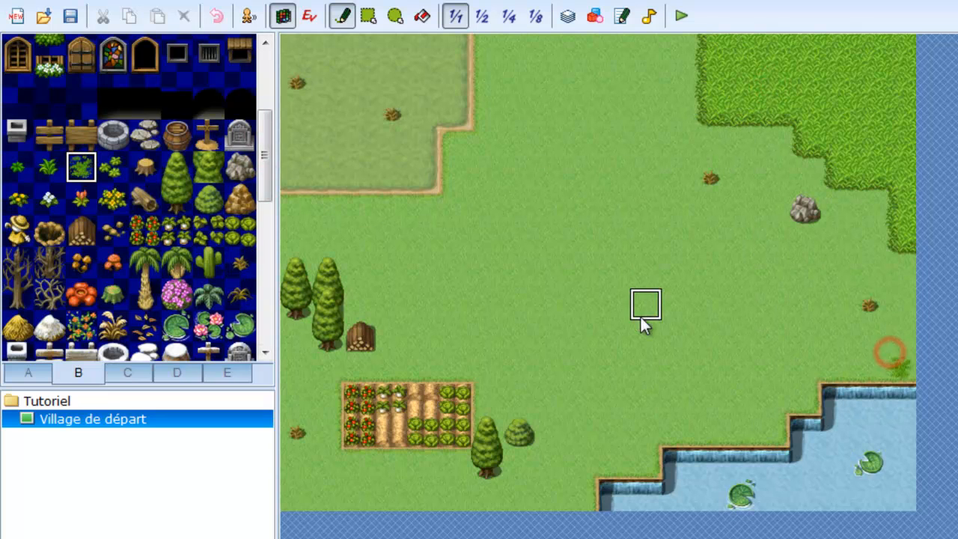
{"action": "left_click", "coordinate": [798, 403]}
{"action": "left_click", "coordinate": [741, 436]}
{"action": "left_click", "coordinate": [702, 436]}
{"action": "left_click", "coordinate": [576, 490]}
Place four leafy green plants: two on the pale meadow, one west of the tall grass and one below the rock
{"action": "left_click", "coordinate": [116, 164]}
{"action": "left_click", "coordinate": [838, 271]}
{"action": "left_click", "coordinate": [668, 91]}
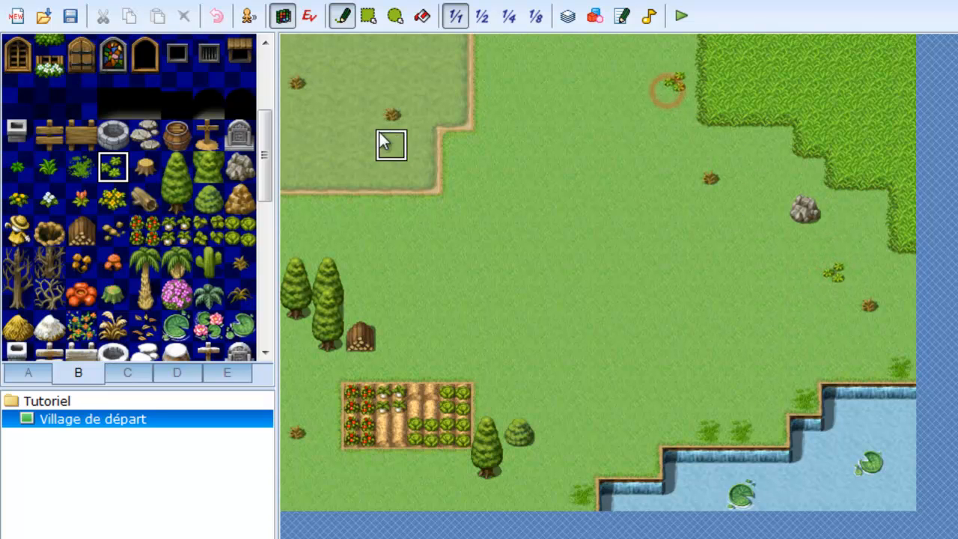
{"action": "left_click", "coordinate": [349, 142]}
{"action": "left_click", "coordinate": [424, 82]}
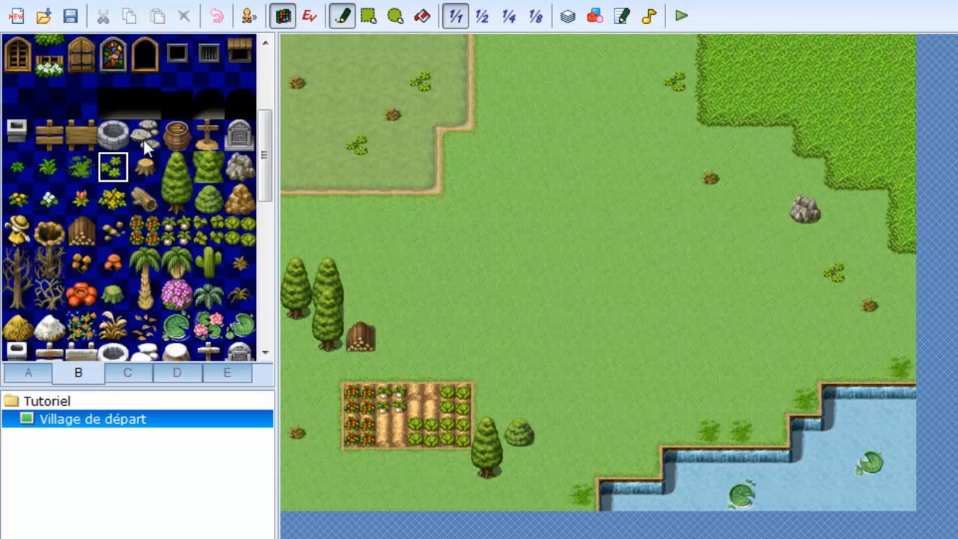
Plant two white flowers and two red flowers across the tall grass area
{"action": "mouse_move", "coordinate": [266, 153]}
{"action": "left_mouse_down"}
{"action": "mouse_move", "coordinate": [268, 170]}
{"action": "mouse_move", "coordinate": [262, 160]}
{"action": "left_mouse_up"}
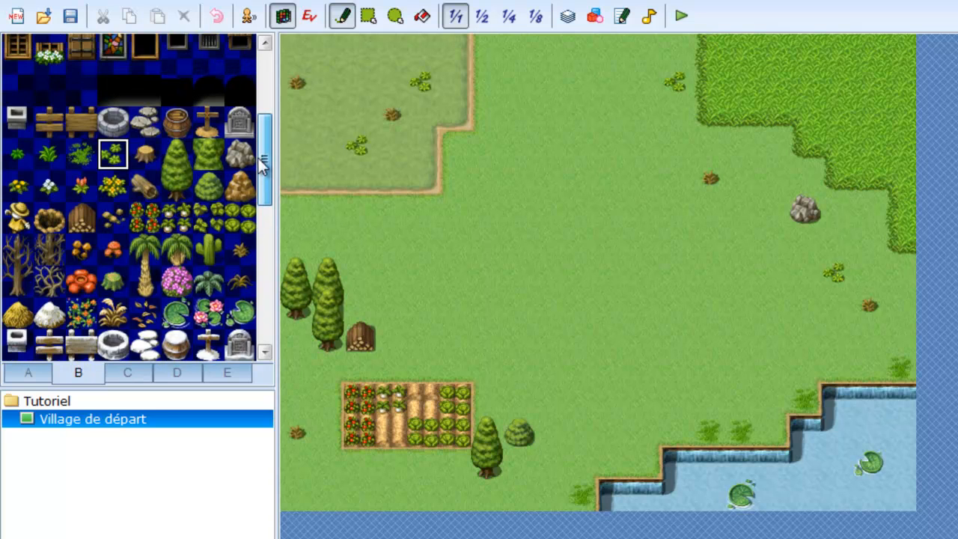
{"action": "left_click", "coordinate": [62, 184]}
{"action": "left_click", "coordinate": [741, 112]}
{"action": "left_click", "coordinate": [868, 49]}
{"action": "left_click", "coordinate": [868, 144]}
{"action": "left_click", "coordinate": [81, 185]}
{"action": "left_click", "coordinate": [772, 50]}
{"action": "left_click", "coordinate": [868, 144]}
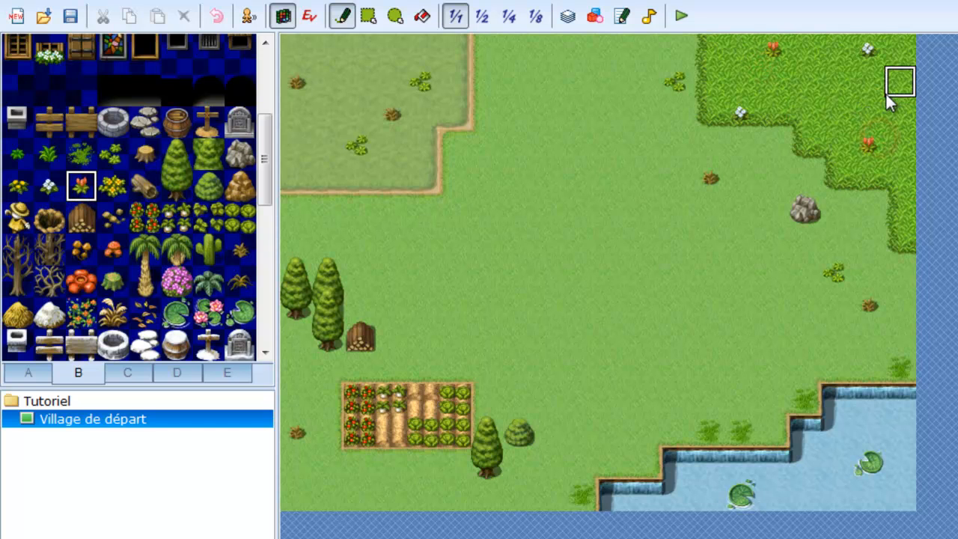
Plant two large yellow flower clusters in the tall grass and two small yellow flowers on the pale meadow
{"action": "left_click", "coordinate": [111, 191]}
{"action": "left_click", "coordinate": [804, 83]}
{"action": "left_click", "coordinate": [900, 145]}
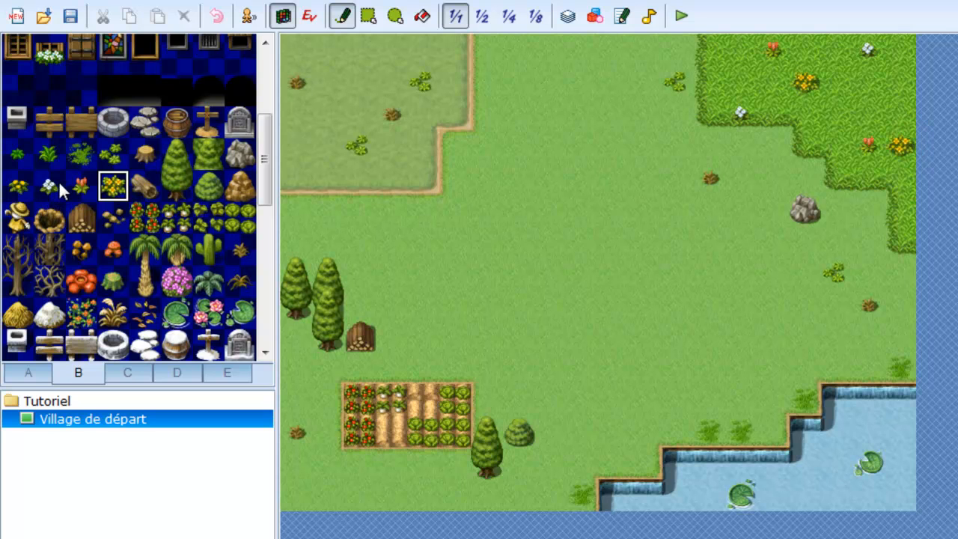
{"action": "left_click", "coordinate": [30, 186]}
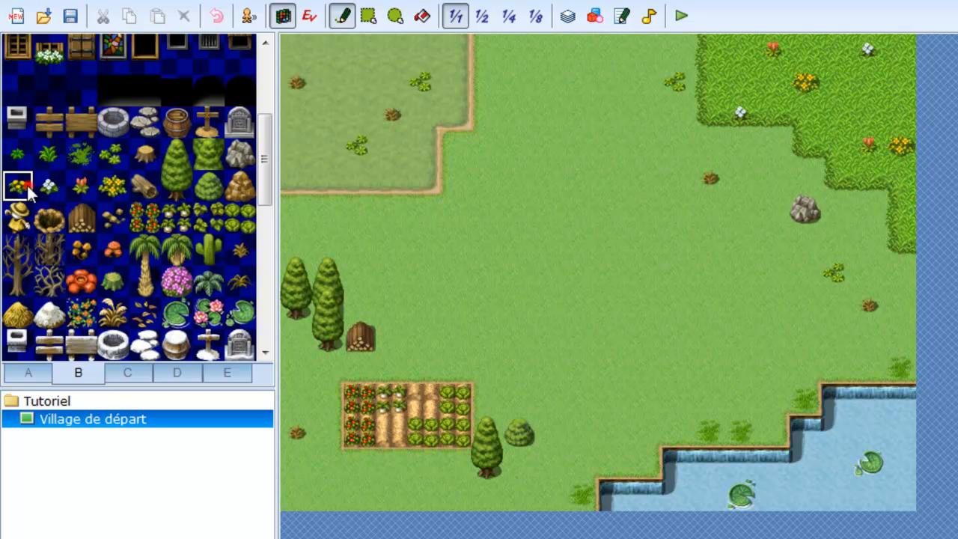
{"action": "left_click", "coordinate": [382, 82]}
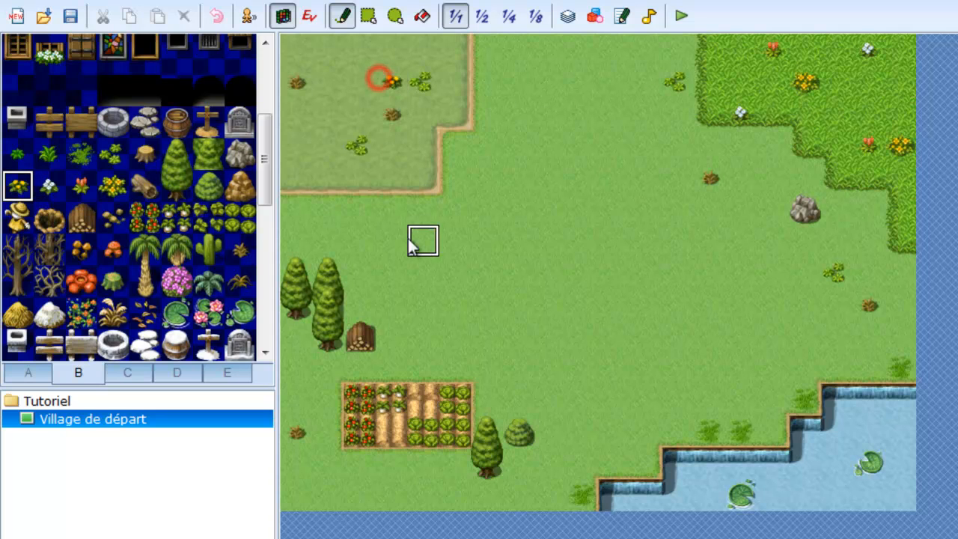
{"action": "left_click", "coordinate": [293, 177]}
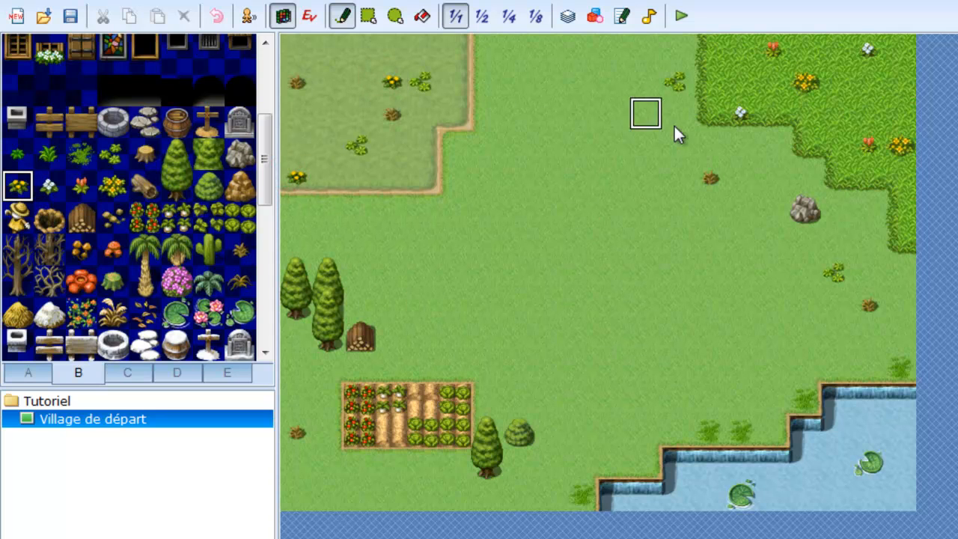
Build a wooden house above the crop field with a light plank roof 3 by 2 tiles and a three-tile dark wall beneath
{"action": "left_click_drag", "start_coordinate": [267, 181], "coordinate": [267, 324]}
{"action": "left_click", "coordinate": [38, 374]}
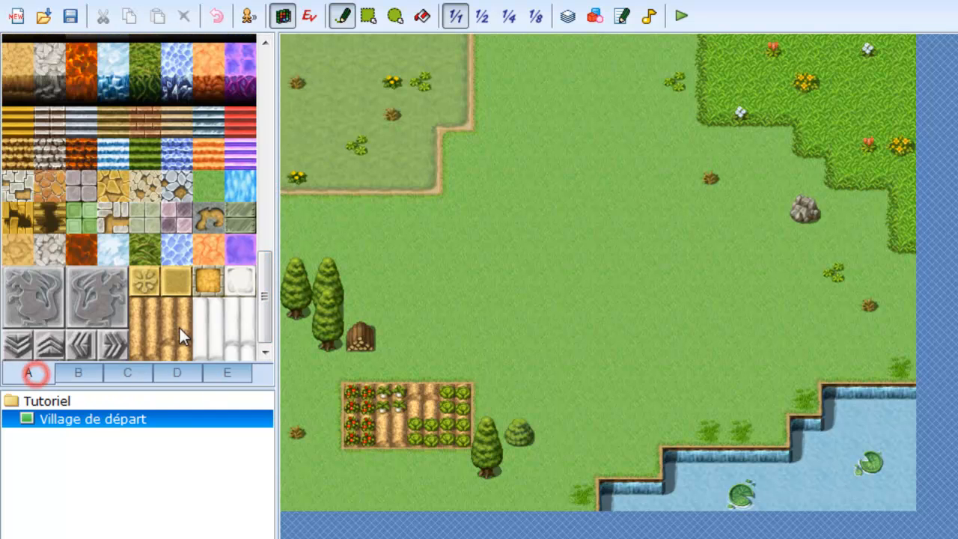
{"action": "left_click_drag", "start_coordinate": [261, 287], "coordinate": [264, 99]}
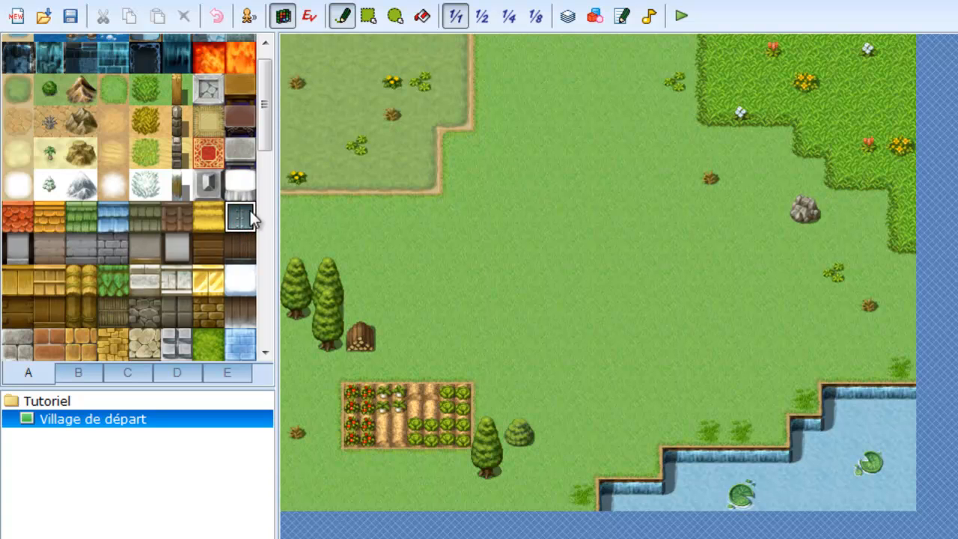
{"action": "left_click_drag", "start_coordinate": [268, 149], "coordinate": [268, 166]}
{"action": "left_click", "coordinate": [17, 224]}
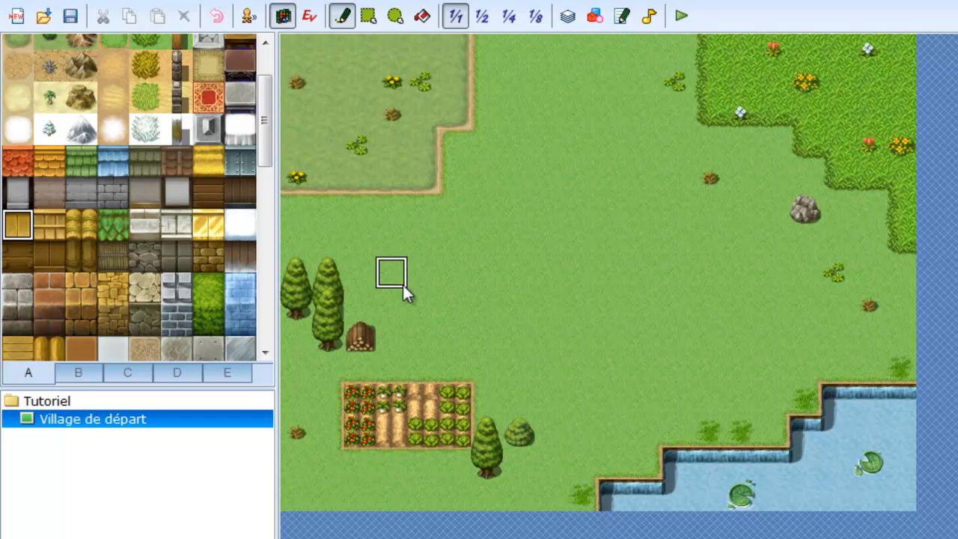
{"action": "left_click_drag", "start_coordinate": [394, 310], "coordinate": [438, 307]}
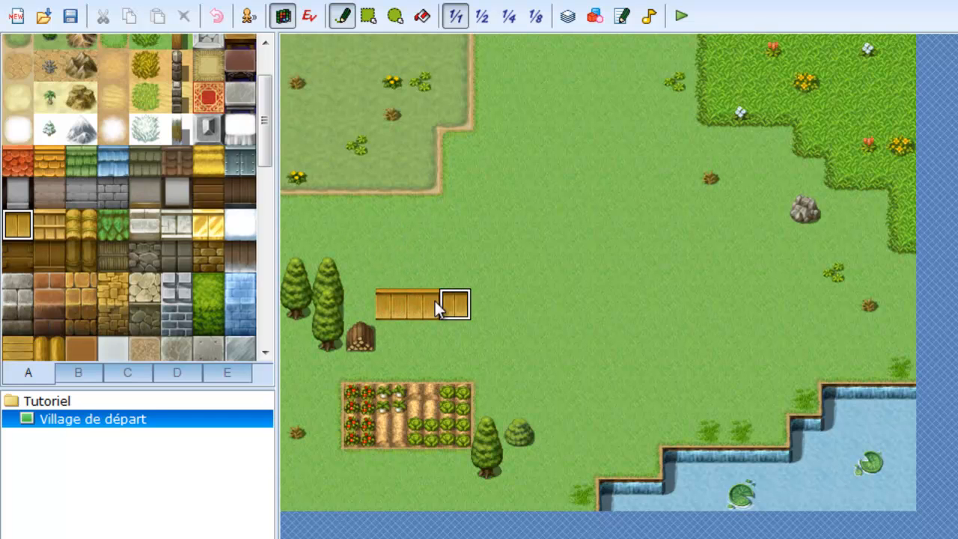
{"action": "left_click_drag", "start_coordinate": [387, 280], "coordinate": [439, 280]}
{"action": "left_click", "coordinate": [14, 255]}
{"action": "left_click_drag", "start_coordinate": [406, 339], "coordinate": [455, 337]}
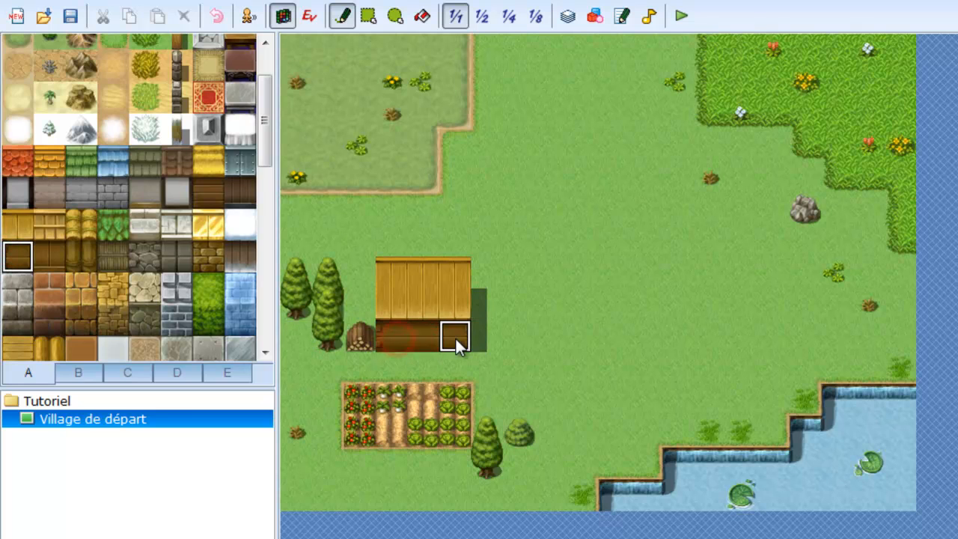
{"action": "left_click_drag", "start_coordinate": [266, 165], "coordinate": [257, 23]}
{"action": "left_click", "coordinate": [13, 149]}
{"action": "left_click", "coordinate": [16, 178]}
{"action": "left_click_drag", "start_coordinate": [309, 366], "coordinate": [463, 371]}
{"action": "key", "text": "ctrl+z"}
{"action": "left_click", "coordinate": [113, 176]}
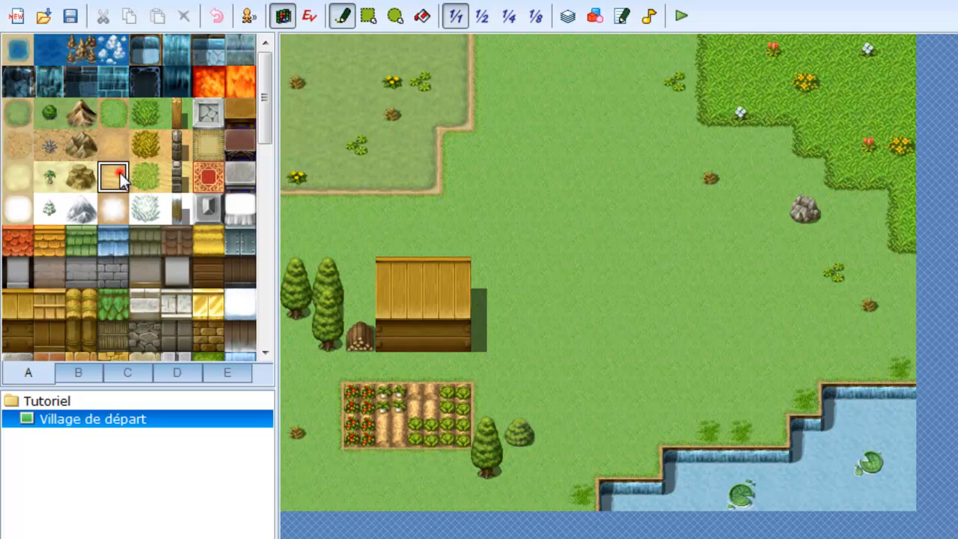
{"action": "left_click_drag", "start_coordinate": [283, 366], "coordinate": [380, 362]}
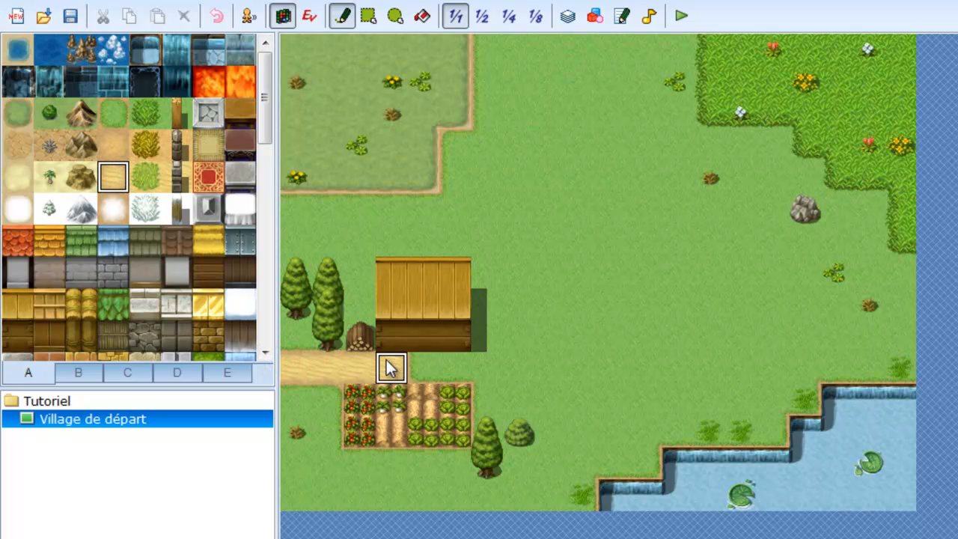
{"action": "key", "text": "ctrl+z"}
{"action": "left_click", "coordinate": [117, 152]}
{"action": "left_click_drag", "start_coordinate": [289, 360], "coordinate": [525, 367]}
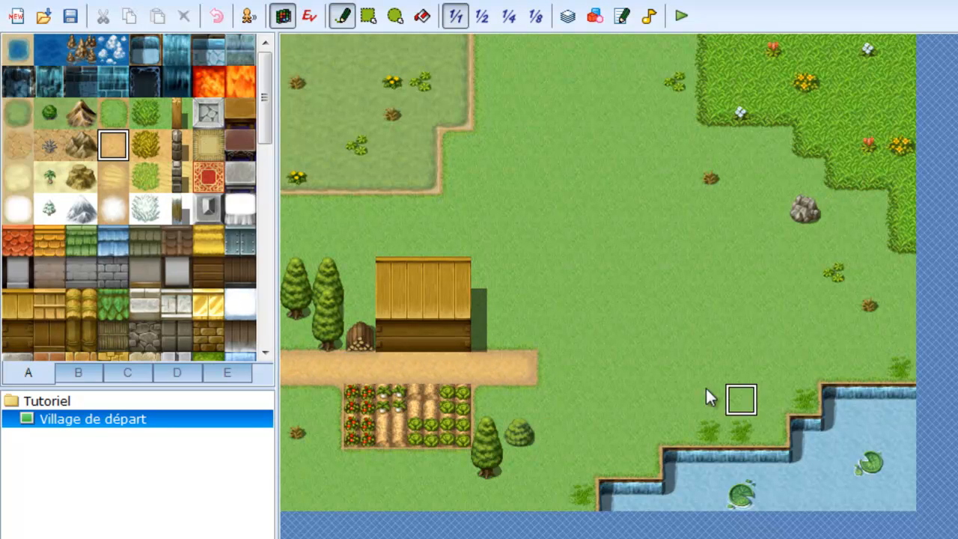
{"action": "key", "text": "ctrl+z"}
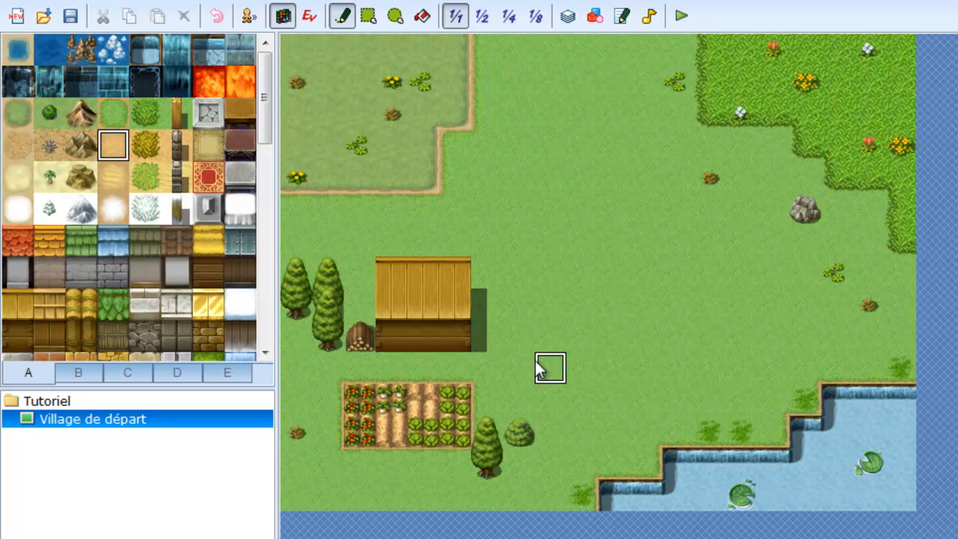
Paint a cracked tan path 12 tiles long from the map's western edge below the house, with a branch up its east side turning east
{"action": "left_click_drag", "start_coordinate": [259, 129], "coordinate": [261, 349]}
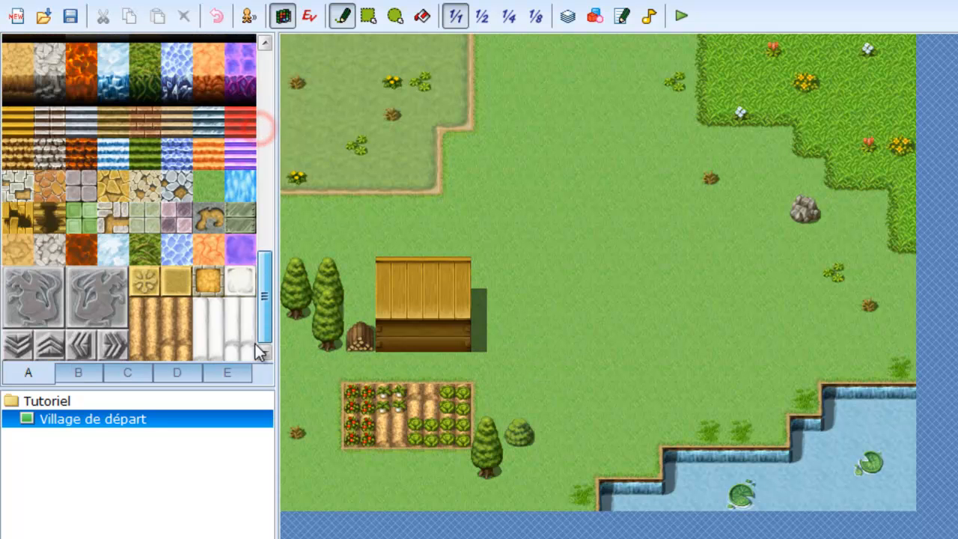
{"action": "left_click_drag", "start_coordinate": [263, 248], "coordinate": [265, 217]}
{"action": "left_click", "coordinate": [17, 175]}
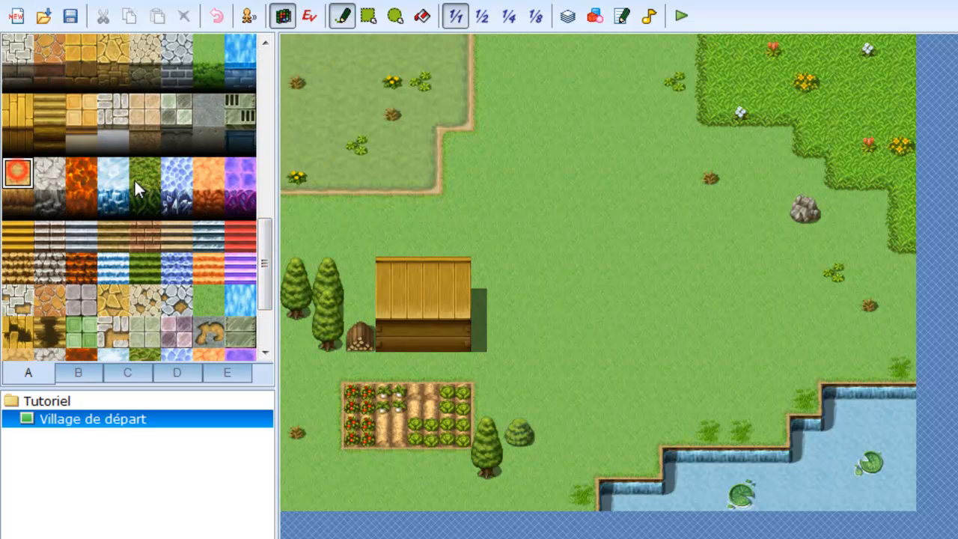
{"action": "mouse_move", "coordinate": [293, 381]}
{"action": "left_mouse_down"}
{"action": "mouse_move", "coordinate": [331, 368]}
{"action": "mouse_move", "coordinate": [582, 365]}
{"action": "mouse_move", "coordinate": [590, 210]}
{"action": "left_mouse_up"}
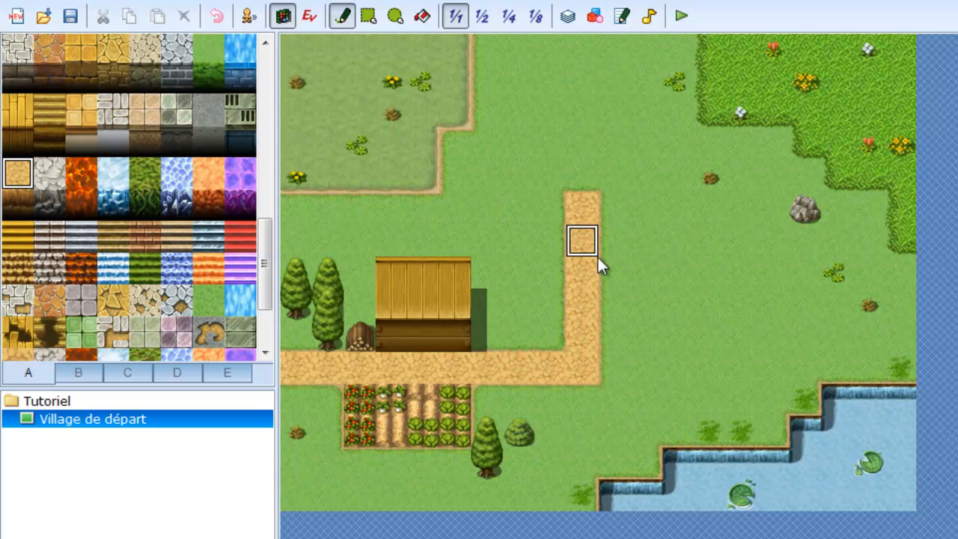
{"action": "key", "text": "ctrl+z"}
{"action": "left_click_drag", "start_coordinate": [594, 363], "coordinate": [648, 366]}
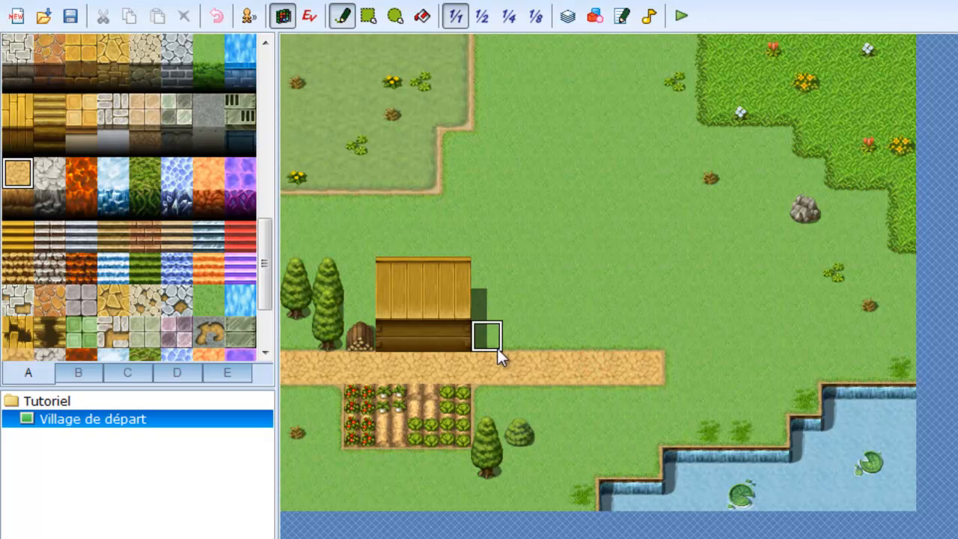
{"action": "mouse_move", "coordinate": [491, 348]}
{"action": "left_mouse_down"}
{"action": "mouse_move", "coordinate": [482, 214]}
{"action": "mouse_move", "coordinate": [614, 208]}
{"action": "left_mouse_up"}
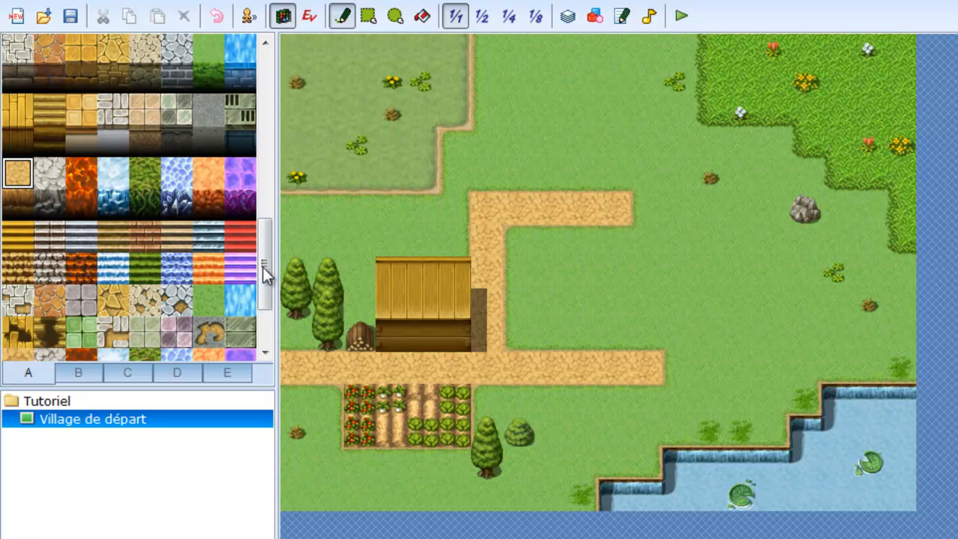
Paint a light plank roof 4 by 2 tiles for a second house, east of the path's vertical branch
{"action": "left_click_drag", "start_coordinate": [266, 296], "coordinate": [264, 146]}
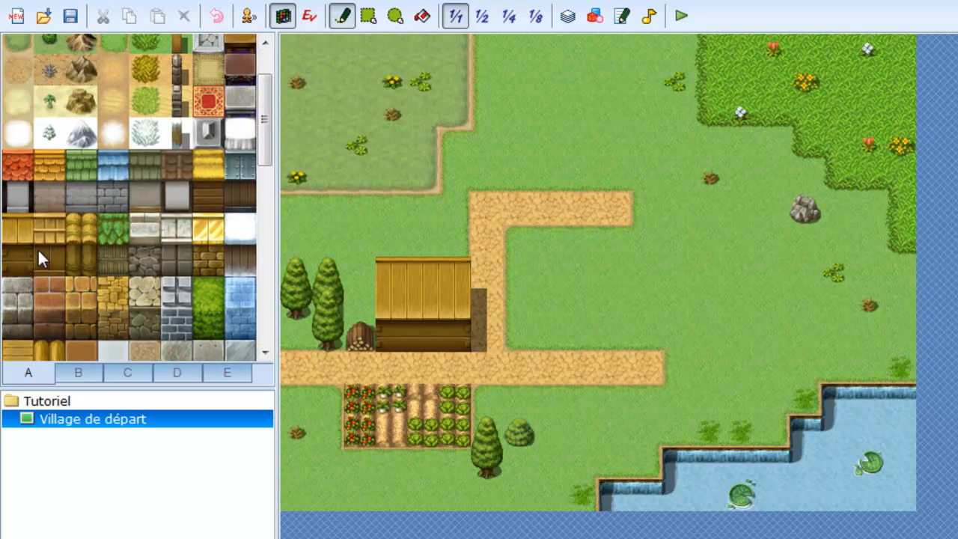
{"action": "left_click", "coordinate": [18, 231]}
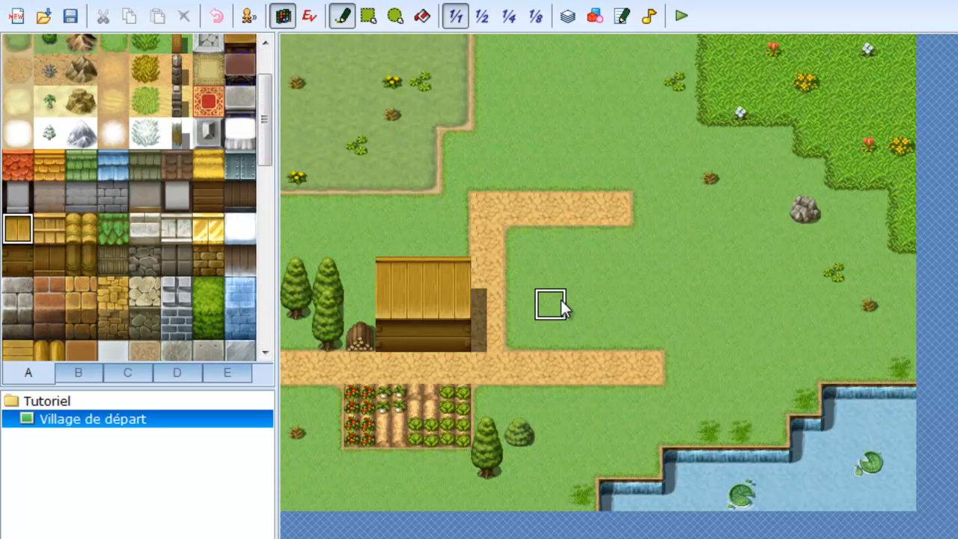
{"action": "mouse_move", "coordinate": [561, 273]}
{"action": "left_mouse_down"}
{"action": "mouse_move", "coordinate": [620, 306]}
{"action": "mouse_move", "coordinate": [642, 302]}
{"action": "mouse_move", "coordinate": [645, 276]}
{"action": "left_mouse_up"}
{"action": "left_click", "coordinate": [18, 260]}
{"action": "mouse_move", "coordinate": [545, 303]}
{"action": "left_mouse_down"}
{"action": "mouse_move", "coordinate": [584, 304]}
{"action": "mouse_move", "coordinate": [583, 337]}
{"action": "mouse_move", "coordinate": [563, 338]}
{"action": "mouse_move", "coordinate": [622, 338]}
{"action": "left_mouse_up"}
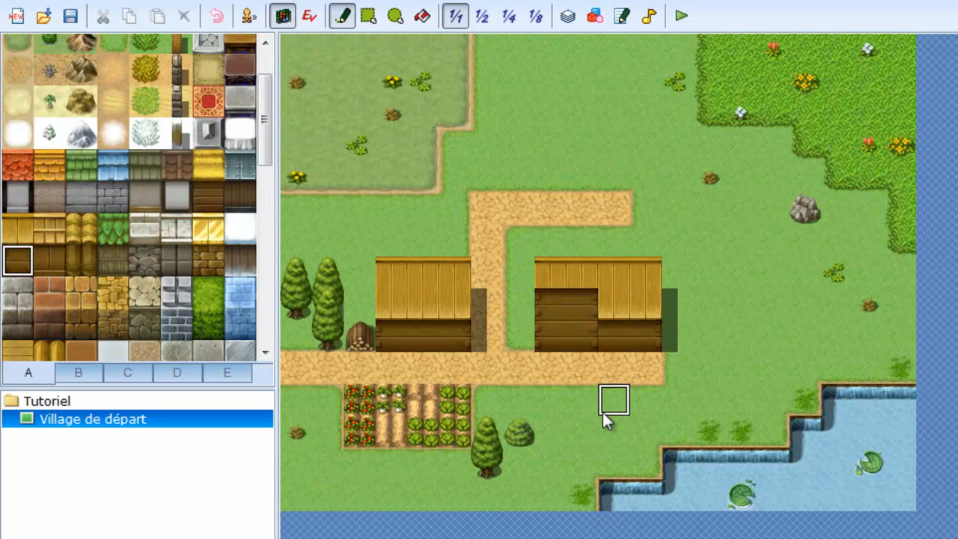
{"action": "key", "text": "ctrl+z"}
{"action": "key", "text": "ctrl+z"}
{"action": "key", "text": "ctrl+z"}
Restore the second house's light plank roof and paint dark horizontal-plank wall tiles under its western half
{"action": "left_click", "coordinate": [30, 226]}
{"action": "left_click_drag", "start_coordinate": [550, 303], "coordinate": [573, 308]}
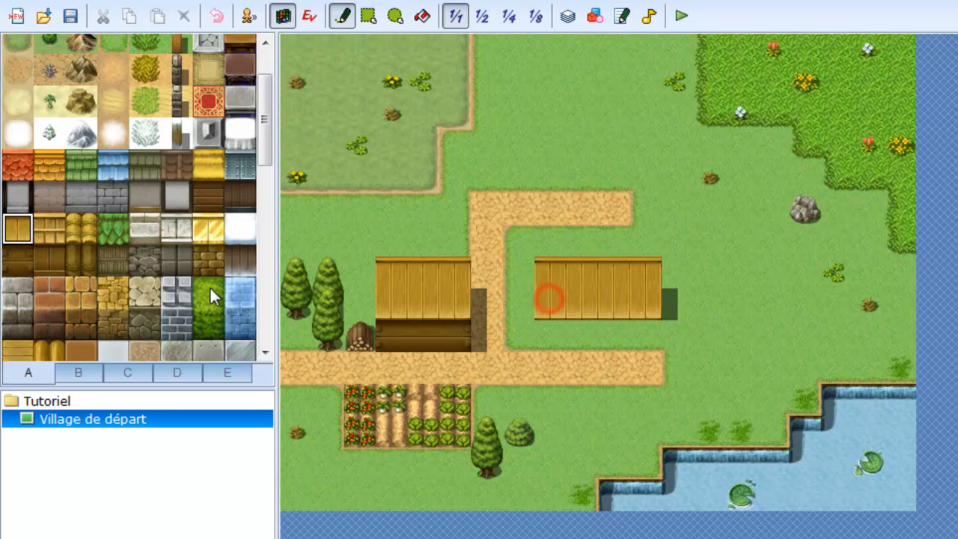
{"action": "left_click", "coordinate": [22, 259]}
{"action": "left_click", "coordinate": [555, 337]}
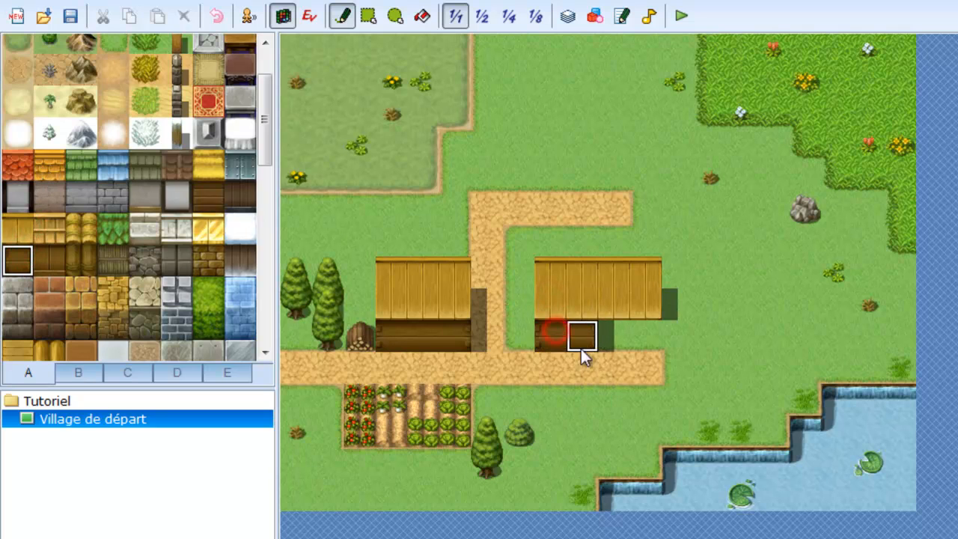
{"action": "left_click", "coordinate": [49, 259]}
{"action": "mouse_move", "coordinate": [614, 340]}
{"action": "left_mouse_down"}
{"action": "mouse_move", "coordinate": [639, 337]}
{"action": "mouse_move", "coordinate": [631, 313]}
{"action": "left_mouse_up"}
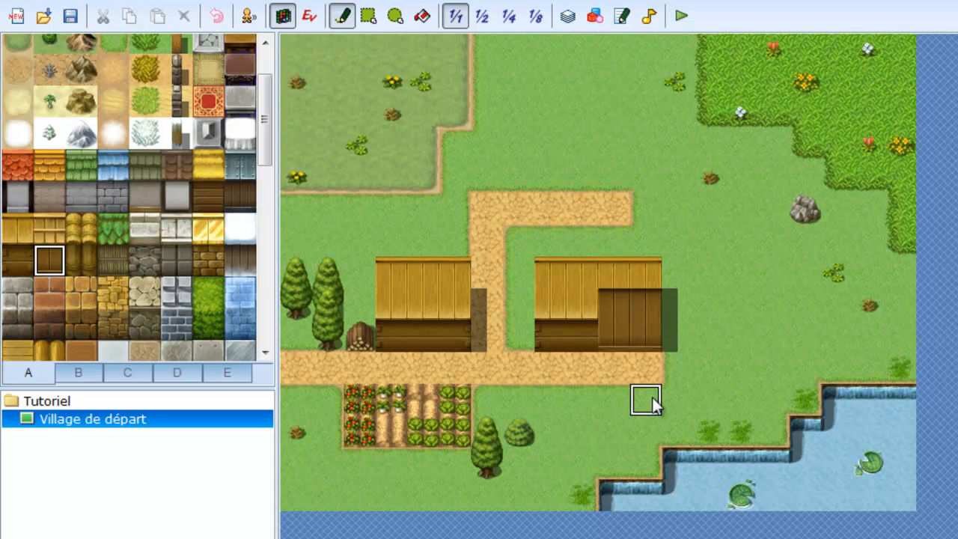
{"action": "key", "text": "ctrl+z"}
{"action": "key", "text": "ctrl+z"}
Complete the dark horizontal-plank wall under the second house's eastern half and re-cover its roof with the slatted plank pattern
{"action": "left_click", "coordinate": [10, 262]}
{"action": "left_click_drag", "start_coordinate": [605, 335], "coordinate": [642, 336]}
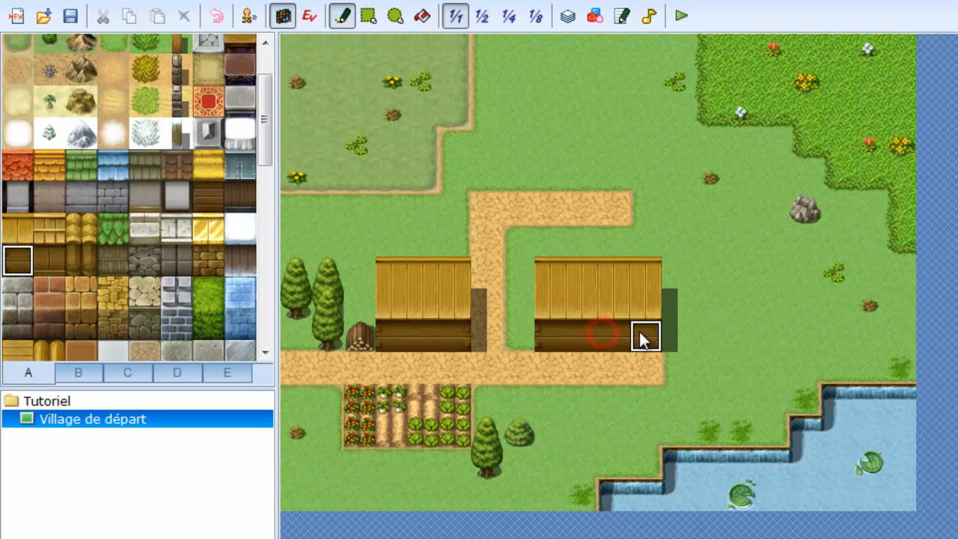
{"action": "left_click", "coordinate": [47, 229]}
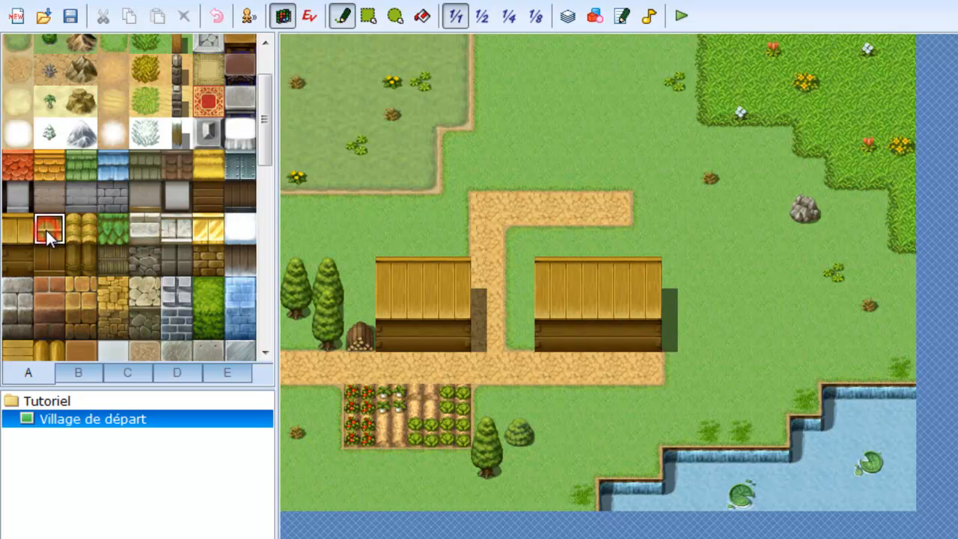
{"action": "mouse_move", "coordinate": [624, 272]}
{"action": "left_mouse_down"}
{"action": "mouse_move", "coordinate": [642, 272]}
{"action": "mouse_move", "coordinate": [643, 301]}
{"action": "mouse_move", "coordinate": [617, 303]}
{"action": "left_mouse_up"}
{"action": "left_click", "coordinate": [559, 297]}
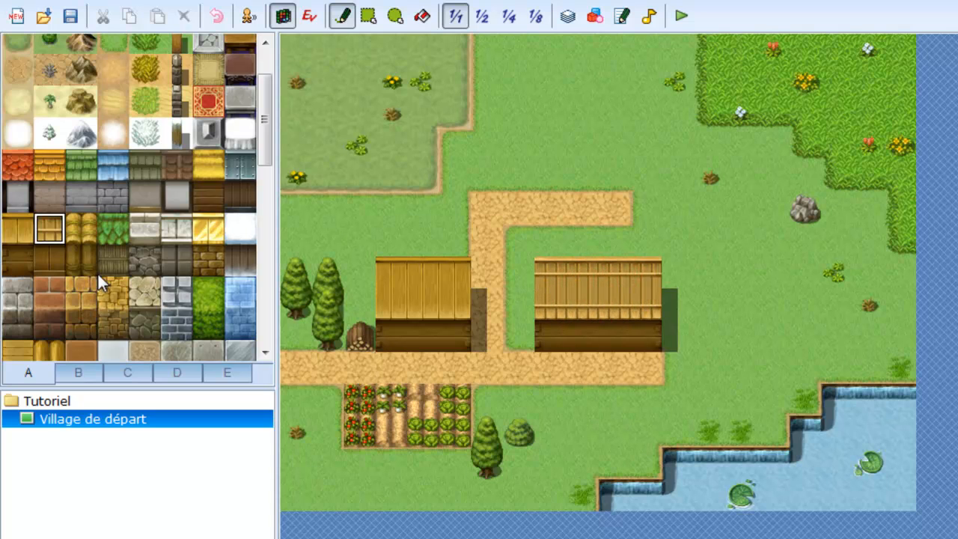
Build a third house above the northern path with a yellow thatched roof 3 by 2 tiles and a three-tile dark plank wall
{"action": "mouse_move", "coordinate": [255, 158]}
{"action": "left_mouse_down"}
{"action": "mouse_move", "coordinate": [265, 150]}
{"action": "mouse_move", "coordinate": [269, 200]}
{"action": "mouse_move", "coordinate": [265, 123]}
{"action": "mouse_move", "coordinate": [269, 149]}
{"action": "left_mouse_up"}
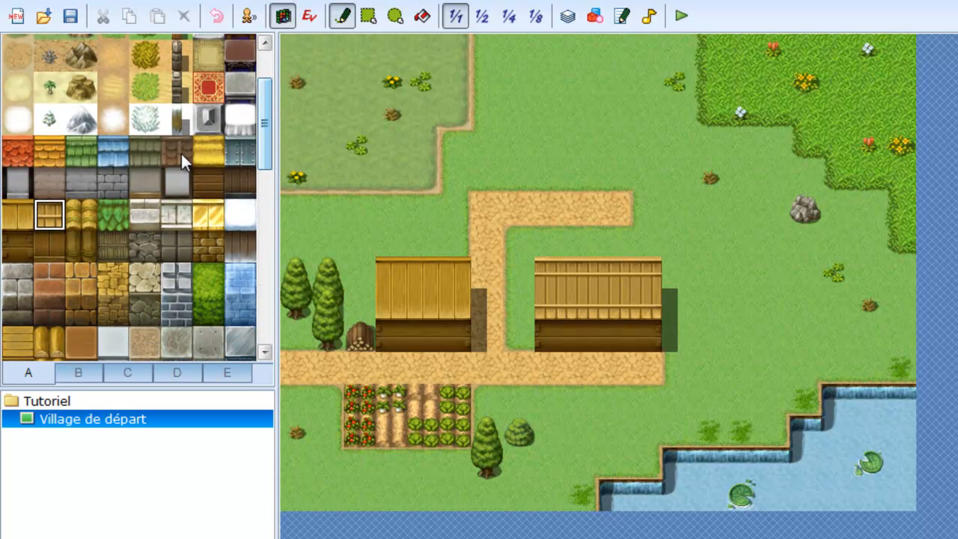
{"action": "left_click", "coordinate": [199, 155]}
{"action": "mouse_move", "coordinate": [538, 119]}
{"action": "left_mouse_down"}
{"action": "mouse_move", "coordinate": [572, 117]}
{"action": "mouse_move", "coordinate": [578, 145]}
{"action": "left_mouse_up"}
{"action": "key", "text": "ctrl+z"}
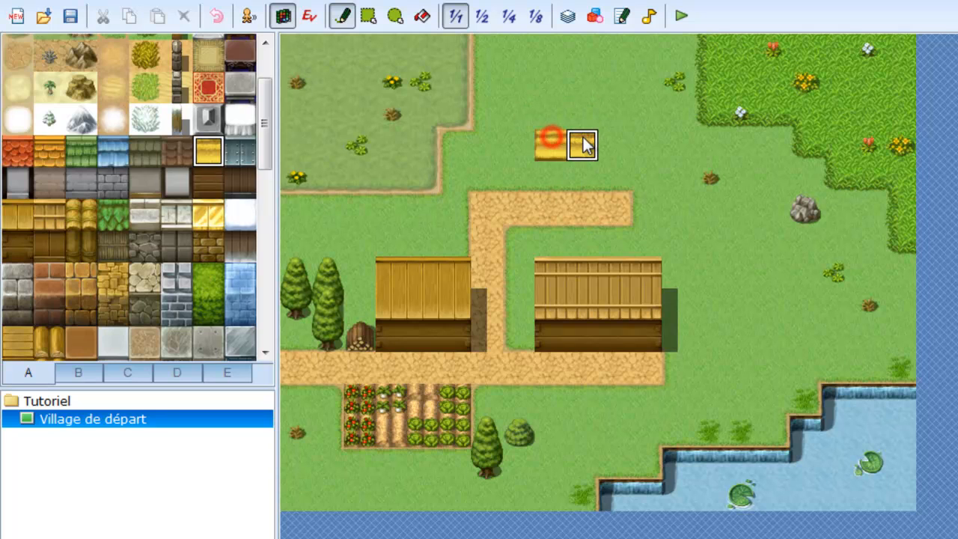
{"action": "left_click", "coordinate": [202, 183]}
{"action": "left_click_drag", "start_coordinate": [551, 178], "coordinate": [608, 183]}
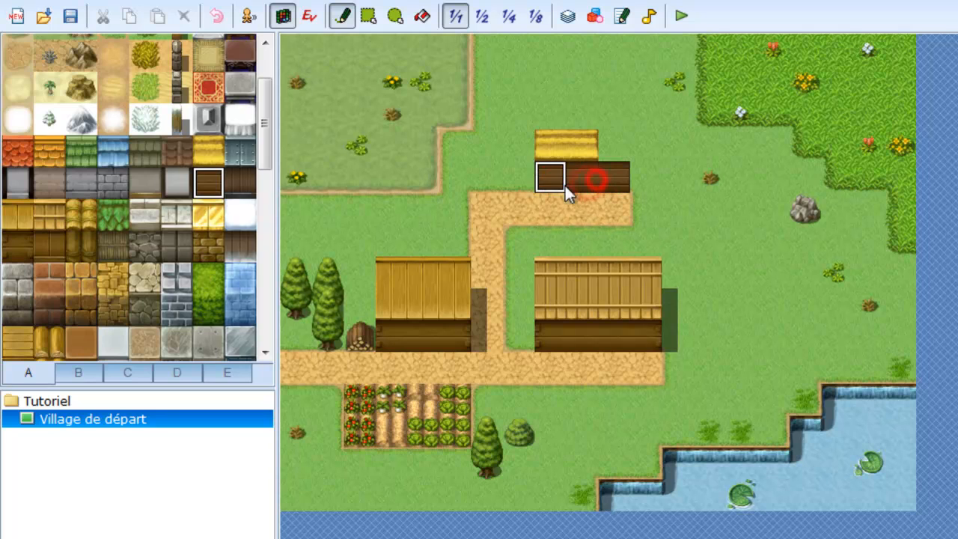
{"action": "left_click", "coordinate": [209, 151]}
{"action": "left_click", "coordinate": [602, 152]}
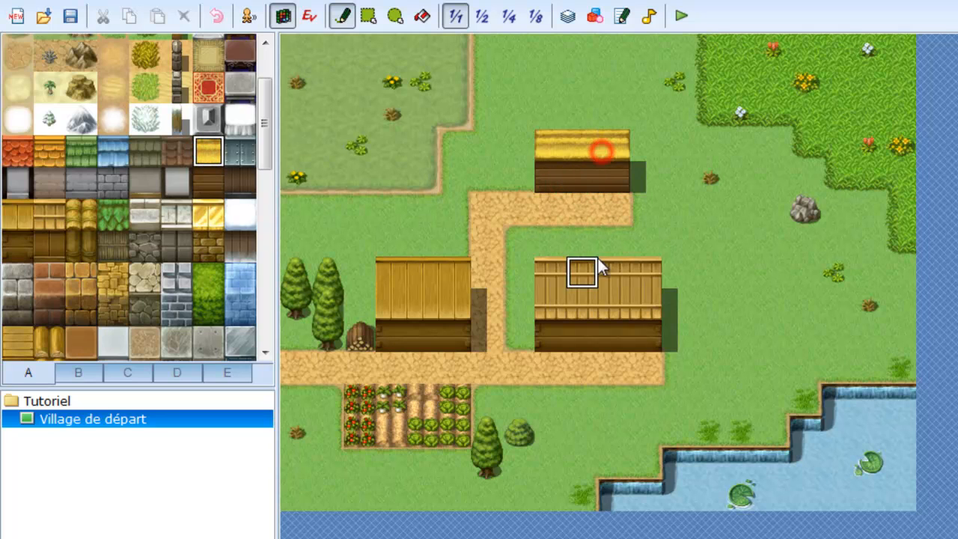
{"action": "left_click", "coordinate": [603, 117]}
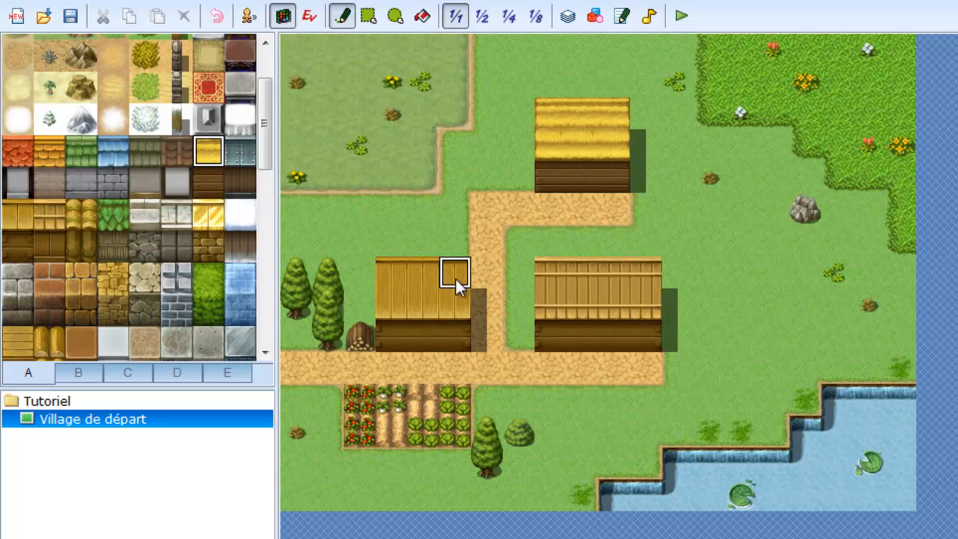
Place a dark arched doorway opening in the front wall of each of the three houses
{"action": "left_click", "coordinate": [89, 371]}
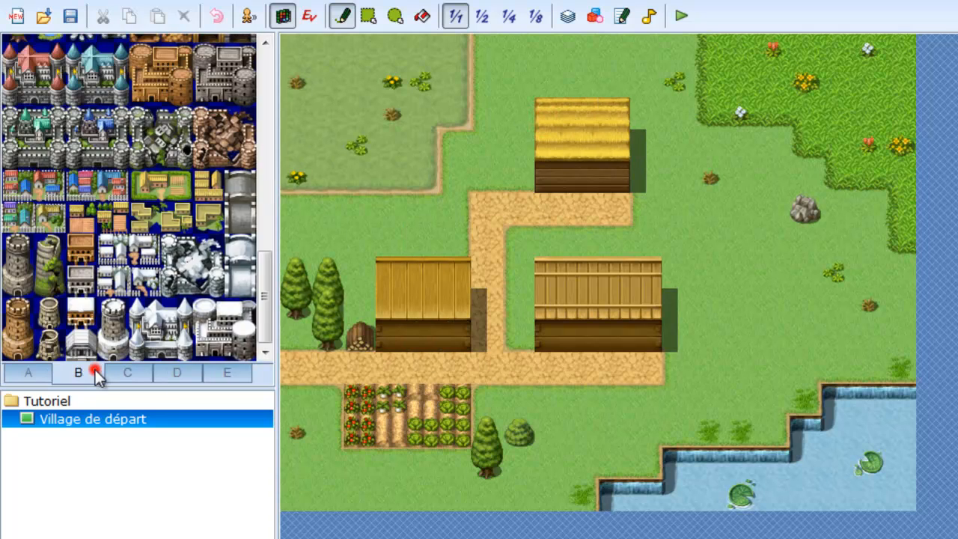
{"action": "left_click_drag", "start_coordinate": [267, 277], "coordinate": [288, 78]}
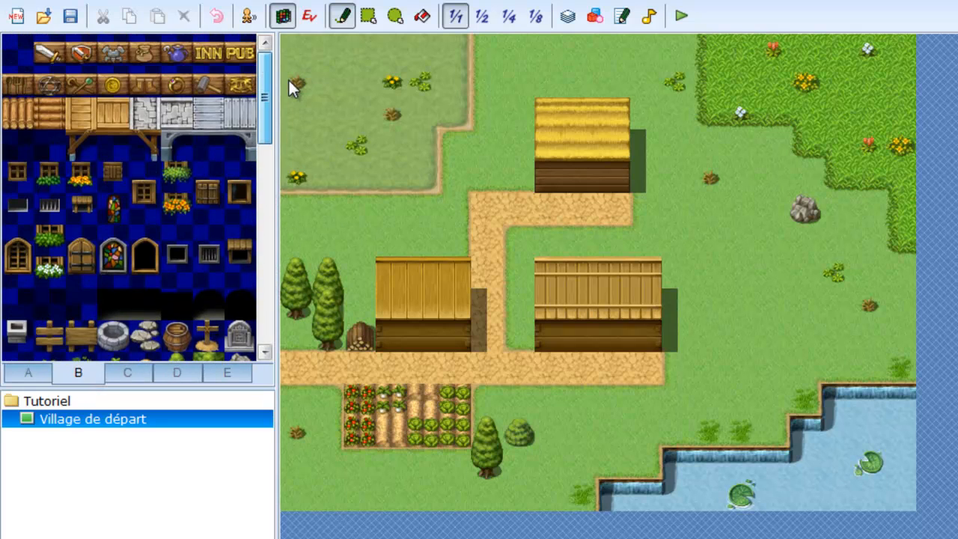
{"action": "left_click", "coordinate": [199, 307]}
{"action": "left_click", "coordinate": [576, 180]}
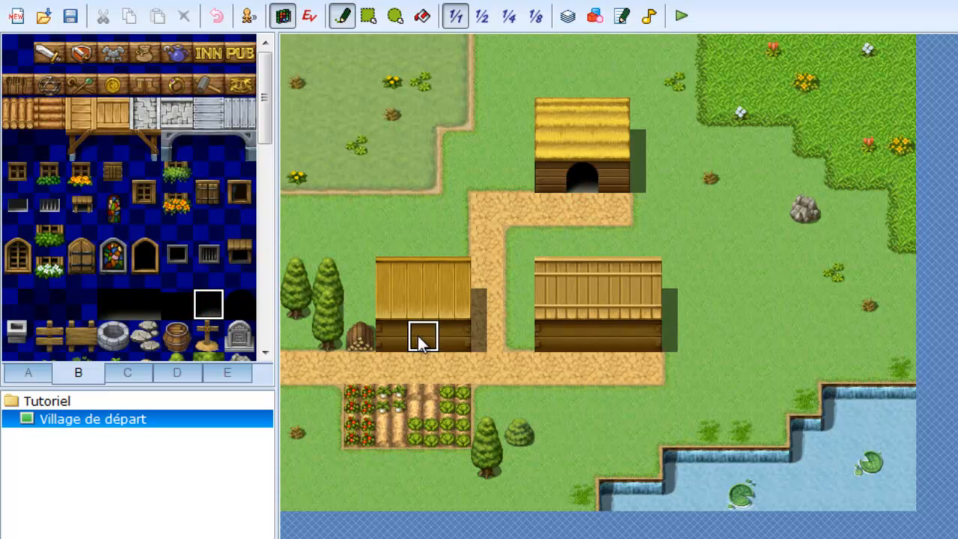
{"action": "left_click", "coordinate": [418, 335]}
{"action": "left_click", "coordinate": [593, 335]}
{"action": "left_click_drag", "start_coordinate": [265, 113], "coordinate": [250, 89]}
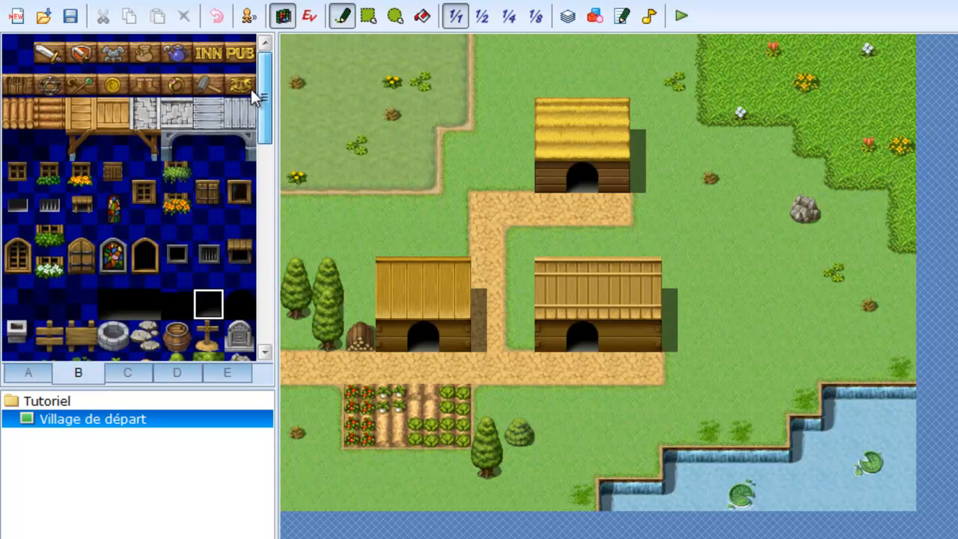
Start a quick Porte event on the doorway of the thatched house
{"action": "left_click", "coordinate": [309, 18]}
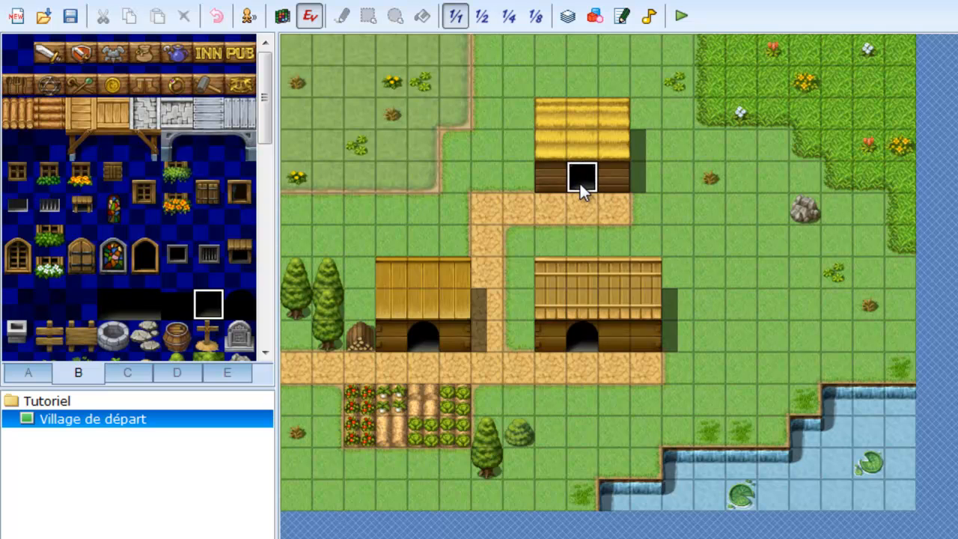
{"action": "right_click", "coordinate": [580, 183]}
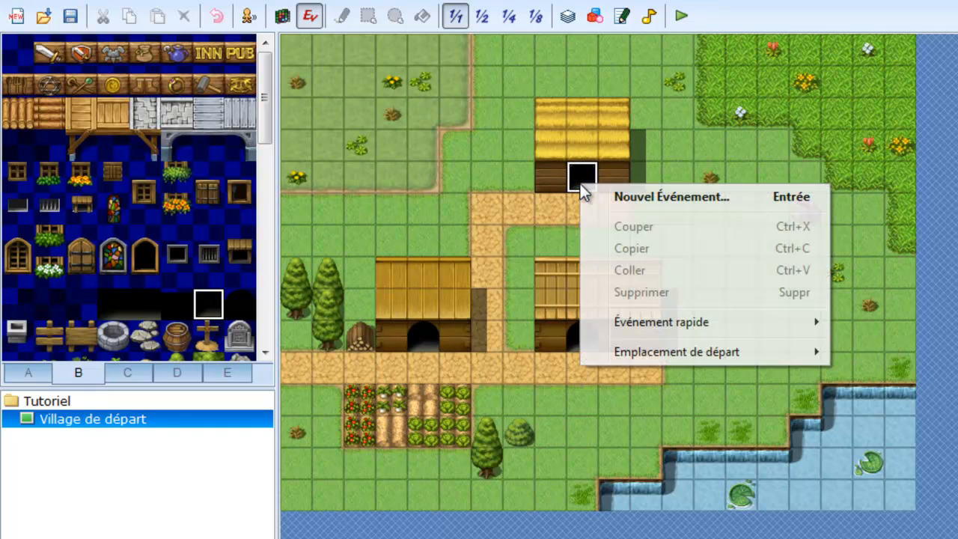
{"action": "left_click", "coordinate": [655, 322]}
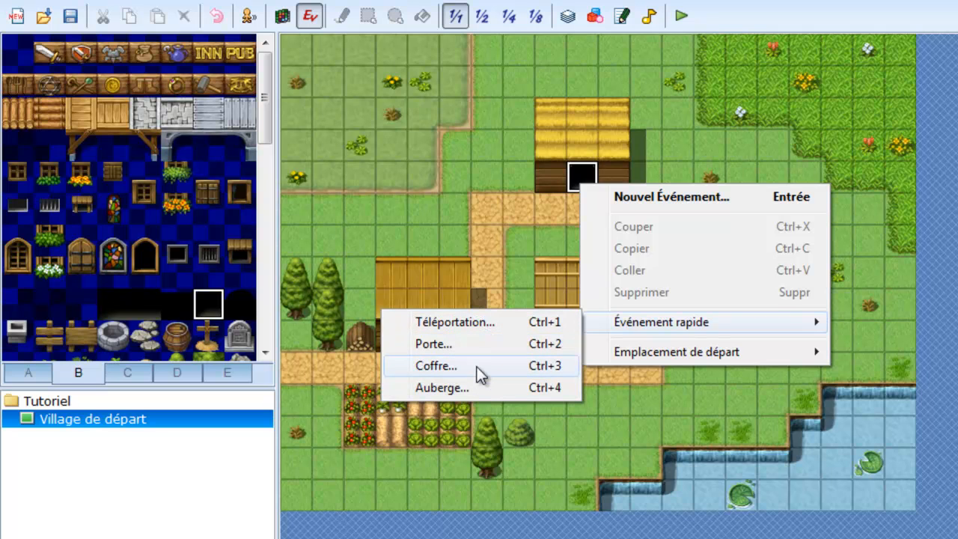
{"action": "left_click", "coordinate": [475, 345]}
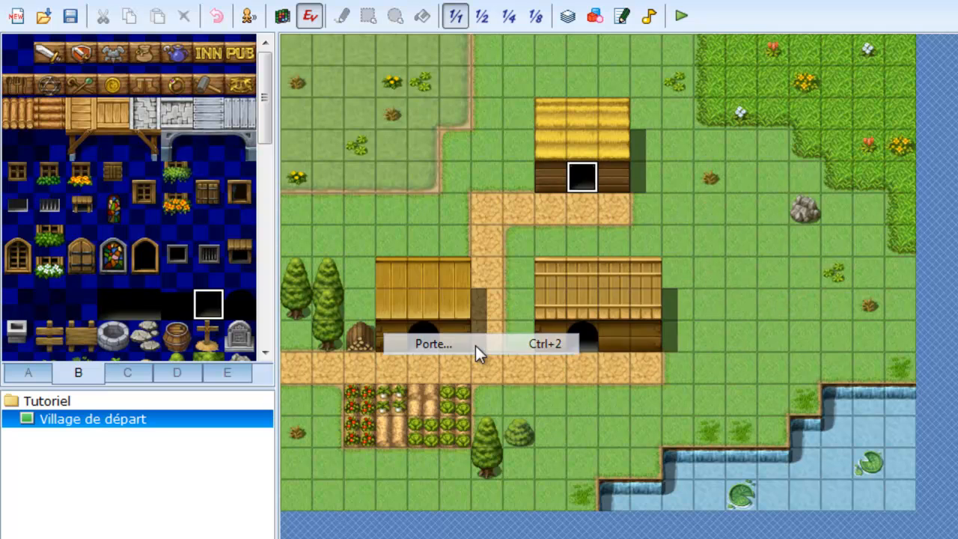
Try a blue-grey arched door from the !Door1 charset as the door event's appearance
{"action": "double_click", "coordinate": [610, 290]}
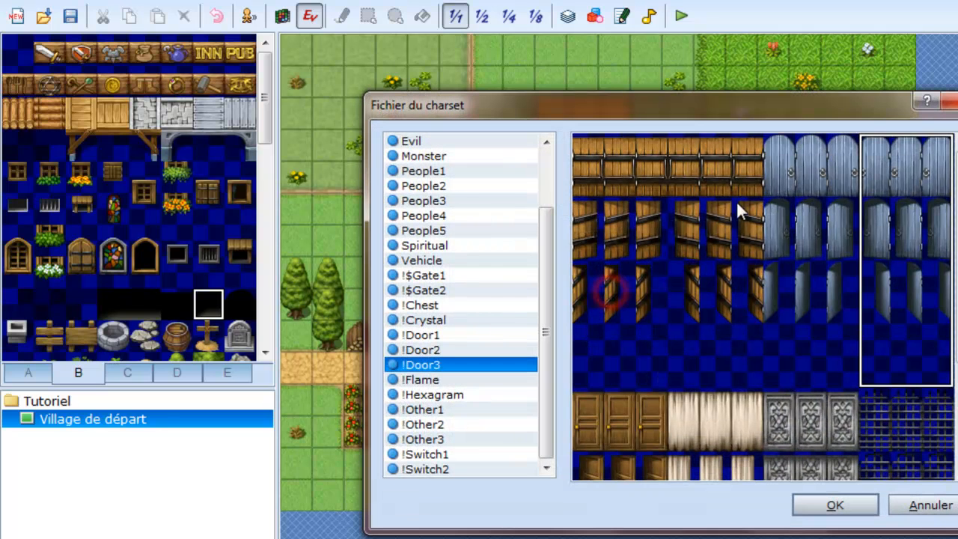
{"action": "left_click_drag", "start_coordinate": [957, 296], "coordinate": [957, 217]}
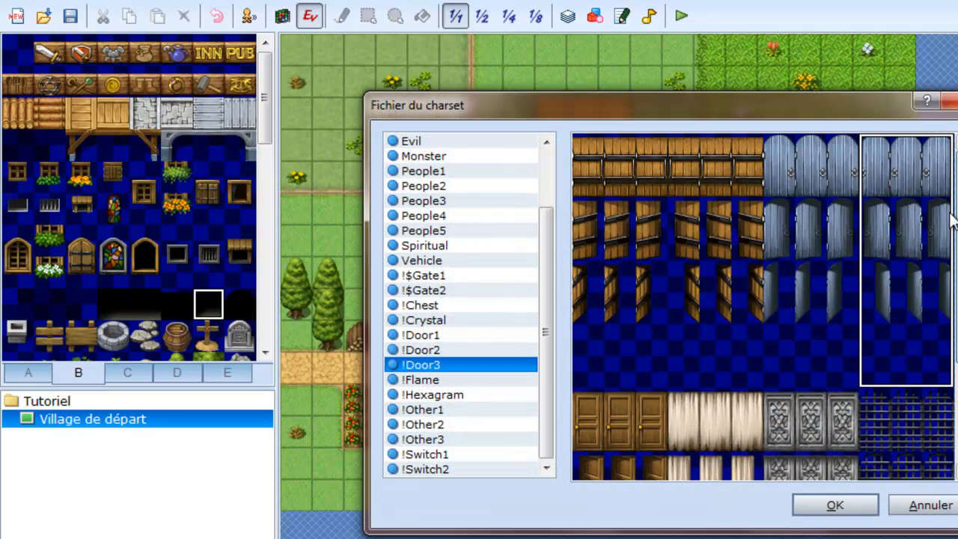
{"action": "left_click", "coordinate": [440, 337]}
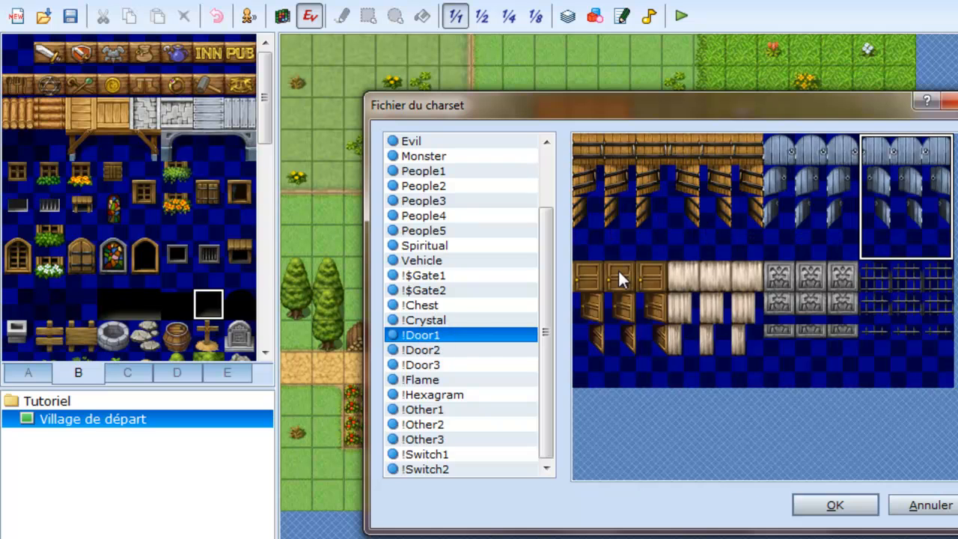
{"action": "double_click", "coordinate": [791, 190]}
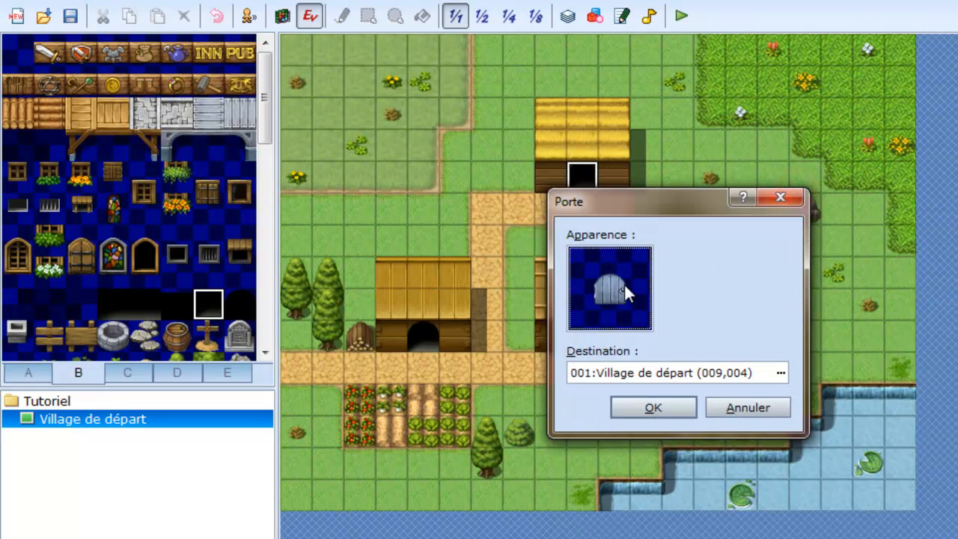
{"action": "left_click_drag", "start_coordinate": [697, 202], "coordinate": [813, 204]}
{"action": "double_click", "coordinate": [747, 254]}
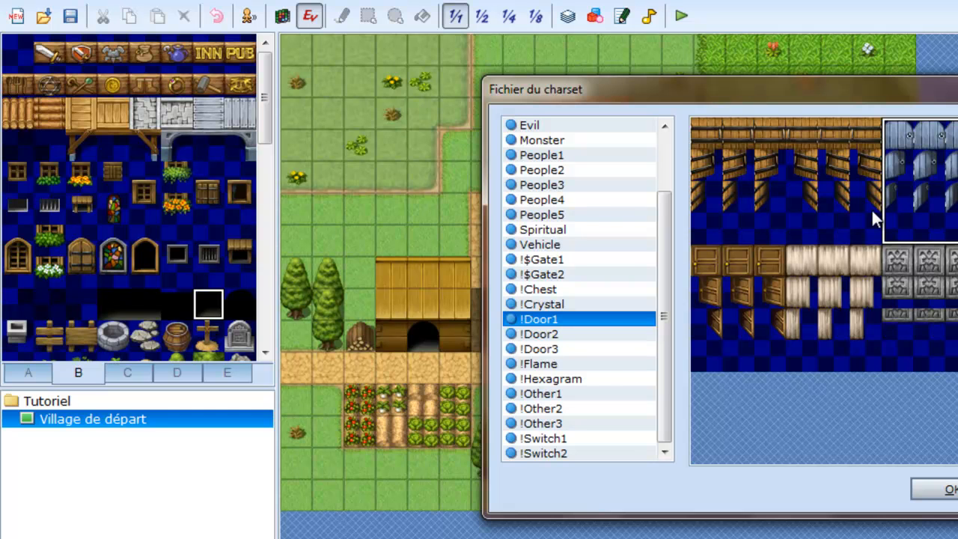
{"action": "double_click", "coordinate": [914, 185]}
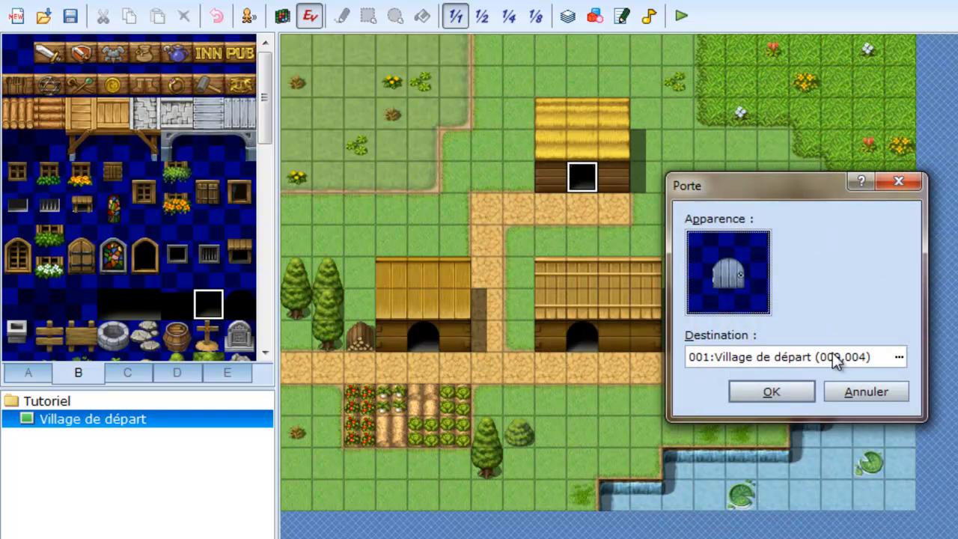
Give the door the wooden plank appearance from !Door1, check its destination map, and create the door event
{"action": "double_click", "coordinate": [737, 278]}
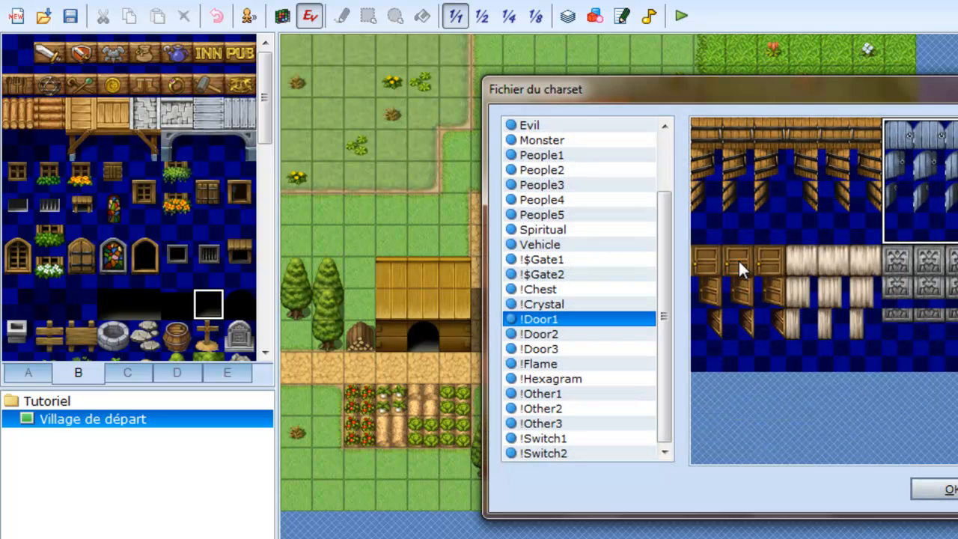
{"action": "double_click", "coordinate": [728, 149]}
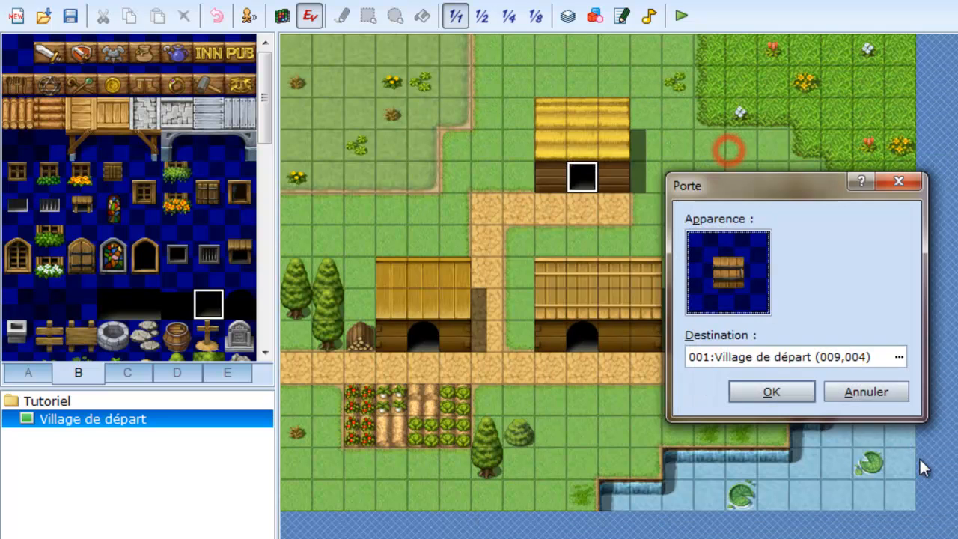
{"action": "double_click", "coordinate": [800, 357]}
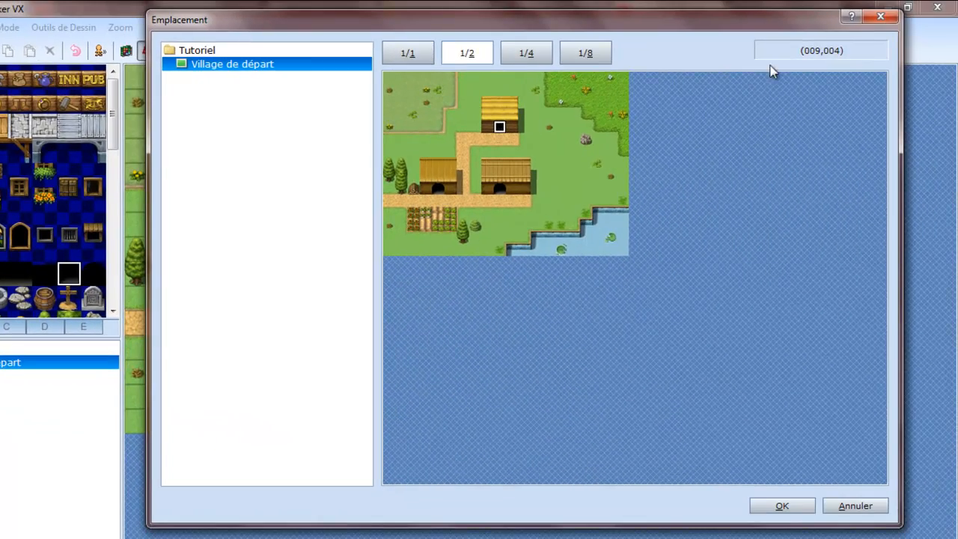
{"action": "left_click", "coordinate": [878, 21]}
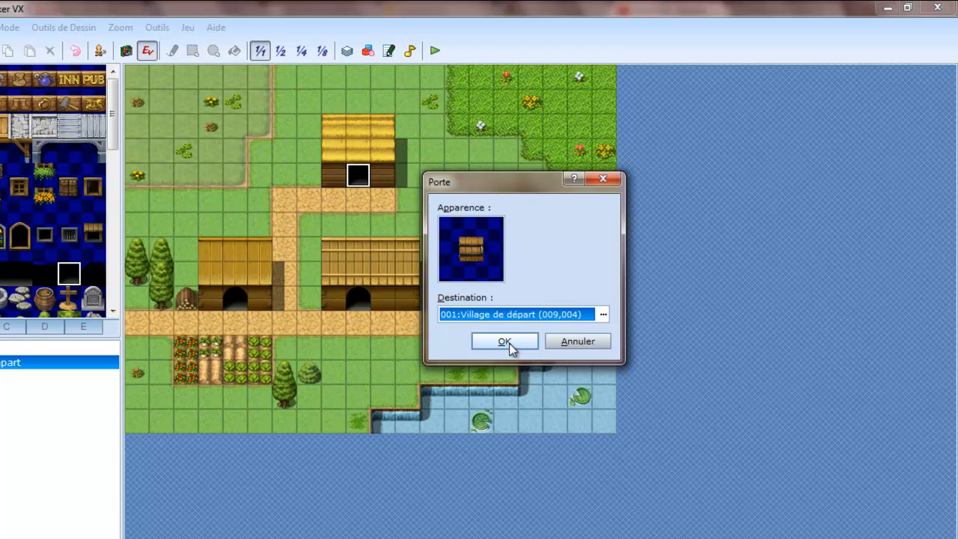
{"action": "left_click", "coordinate": [509, 343]}
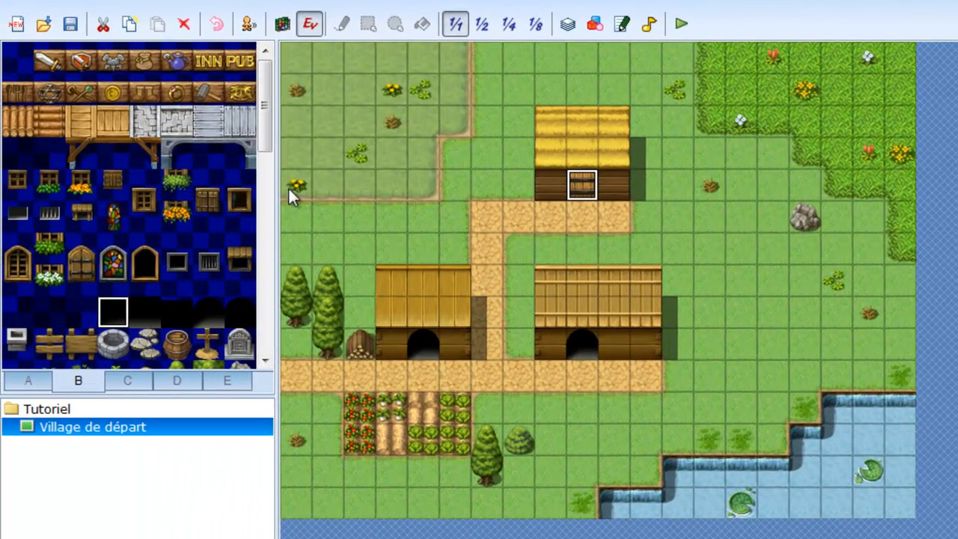
Replace the arched openings of all three houses with the square dark opening tile
{"action": "left_click", "coordinate": [283, 24]}
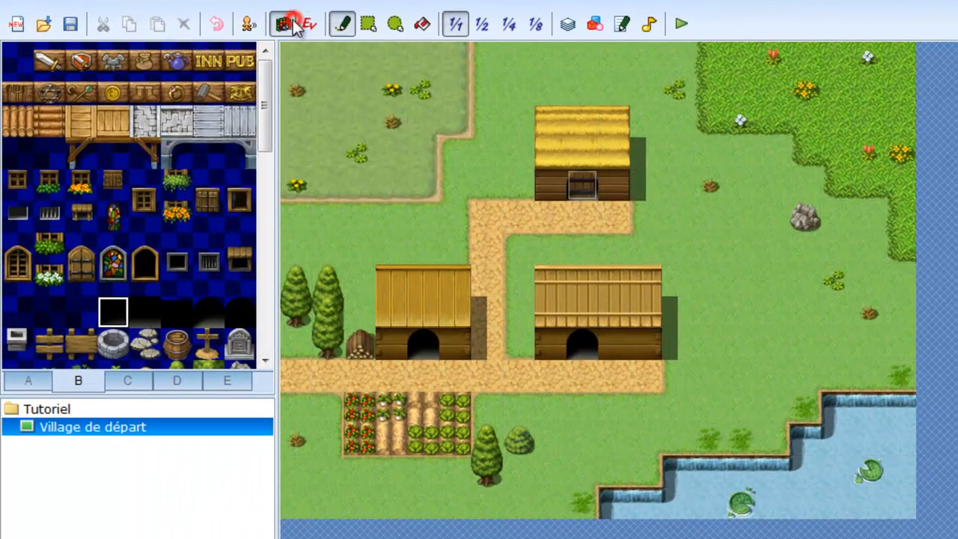
{"action": "left_click", "coordinate": [584, 188]}
{"action": "left_click", "coordinate": [425, 346]}
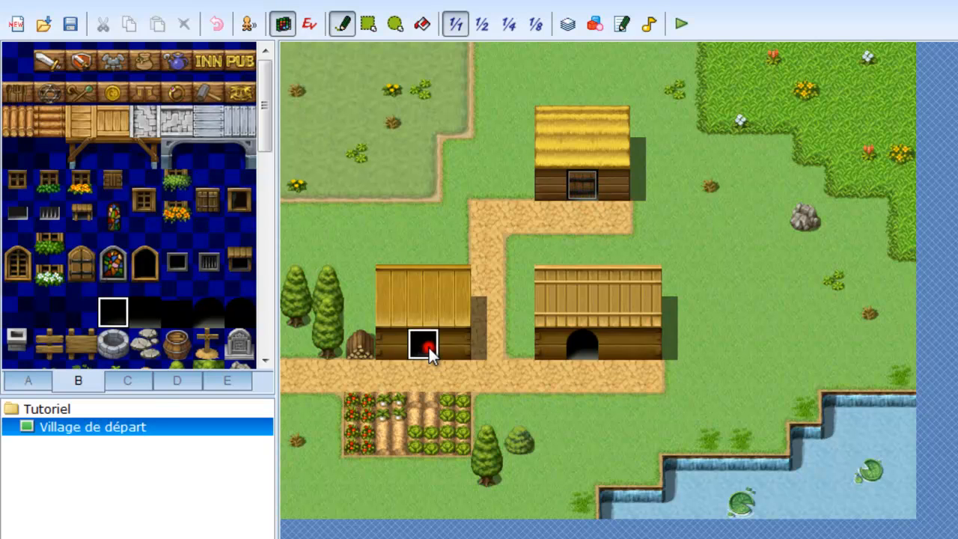
{"action": "left_click", "coordinate": [583, 346]}
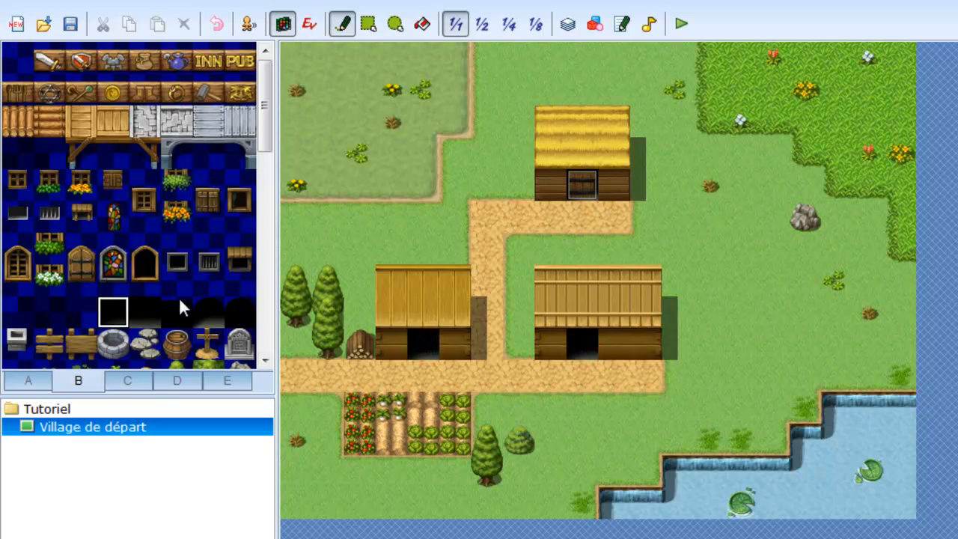
Copy the thatched house's door event and paste it onto the doorways of the two lower houses
{"action": "left_click", "coordinate": [310, 24]}
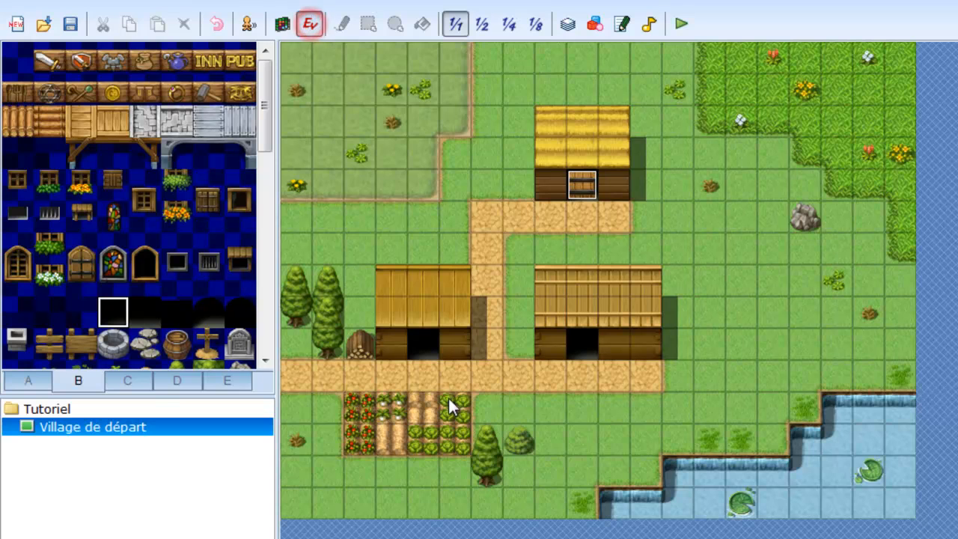
{"action": "left_click", "coordinate": [582, 186]}
{"action": "key", "text": "Down"}
{"action": "key", "text": "Left"}
{"action": "key", "text": "Down"}
{"action": "key", "text": "Down"}
{"action": "key", "text": "Left"}
{"action": "key", "text": "Down"}
{"action": "key", "text": "Left"}
{"action": "key", "text": "Left"}
{"action": "key", "text": "Down"}
{"action": "key", "text": "Left"}
{"action": "key", "text": "ctrl+v"}
{"action": "key", "text": "Right"}
{"action": "key", "text": "Right"}
{"action": "key", "text": "Right"}
{"action": "key", "text": "Right"}
{"action": "key", "text": "Right"}
{"action": "key", "text": "ctrl+v"}
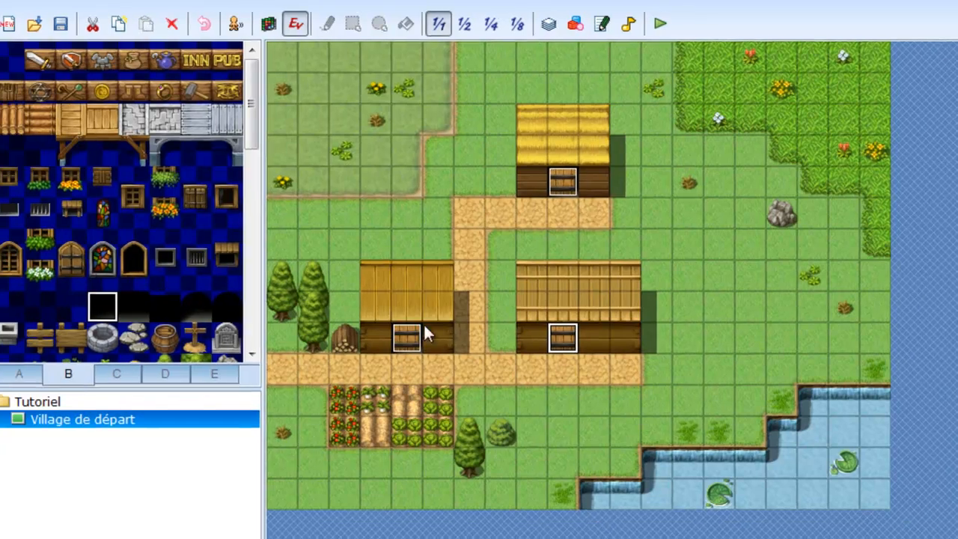
Change the appearance of the smaller lower house's door event to the second wooden plank door in !Door1
{"action": "double_click", "coordinate": [423, 343]}
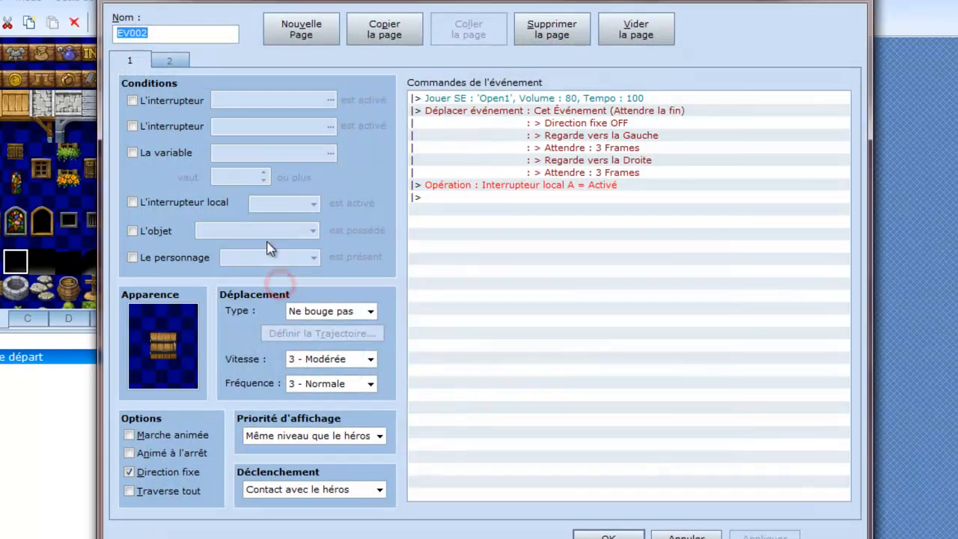
{"action": "double_click", "coordinate": [182, 331]}
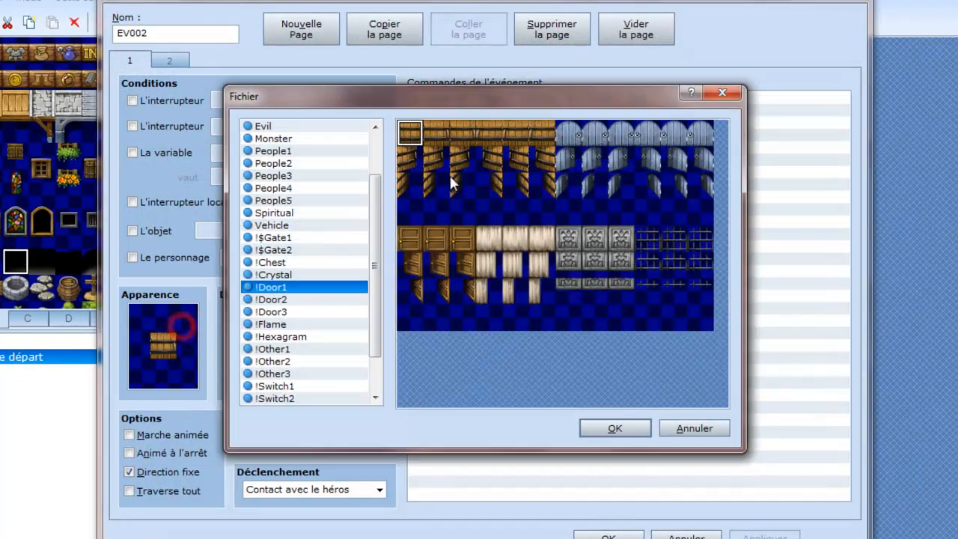
{"action": "double_click", "coordinate": [507, 140]}
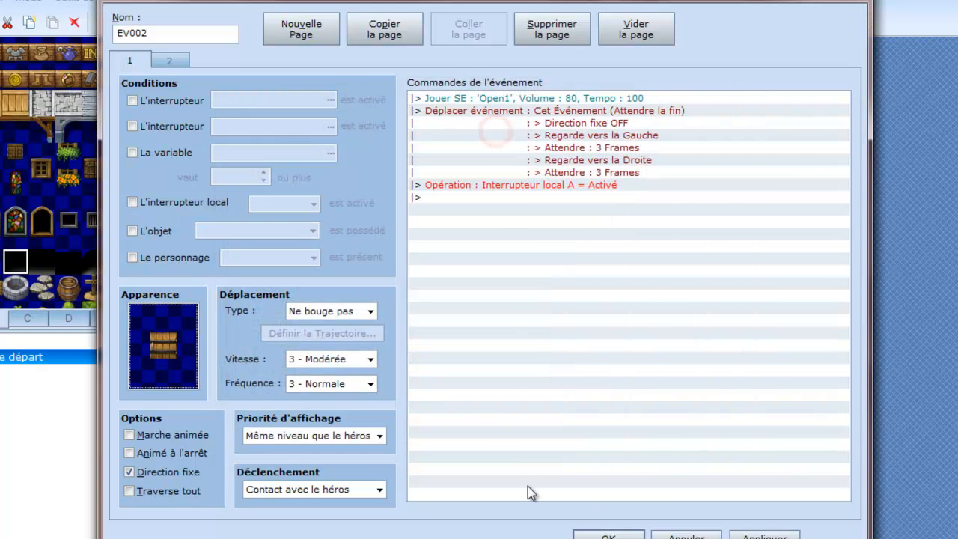
Examine the door event's first-page sound, movement and local switch commands, and the plank door's opening frames in !Door1
{"action": "left_click", "coordinate": [509, 111]}
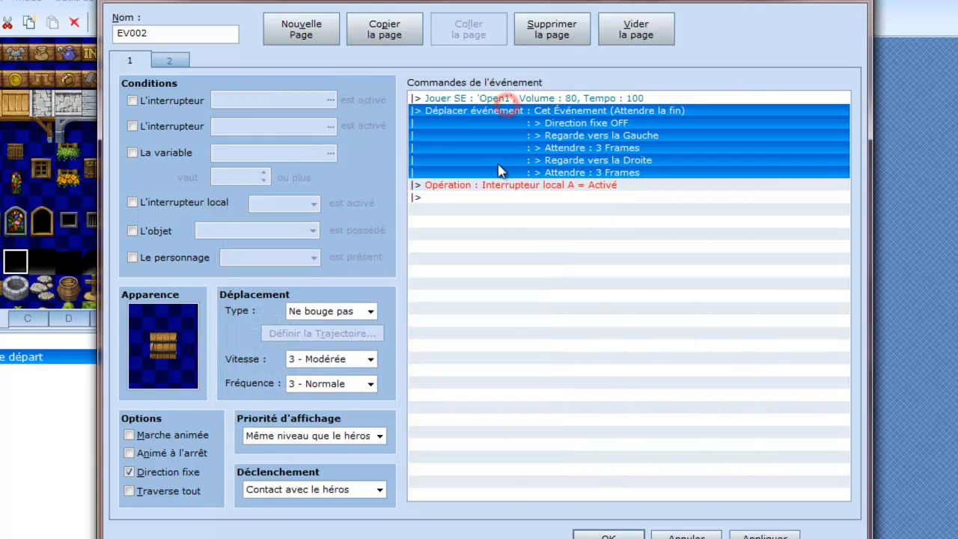
{"action": "left_click", "coordinate": [478, 100]}
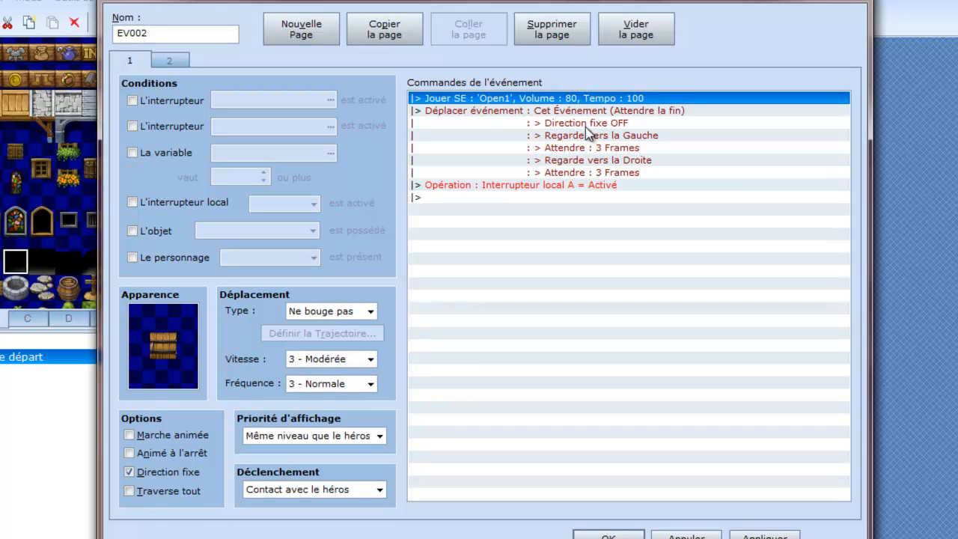
{"action": "left_click", "coordinate": [480, 111]}
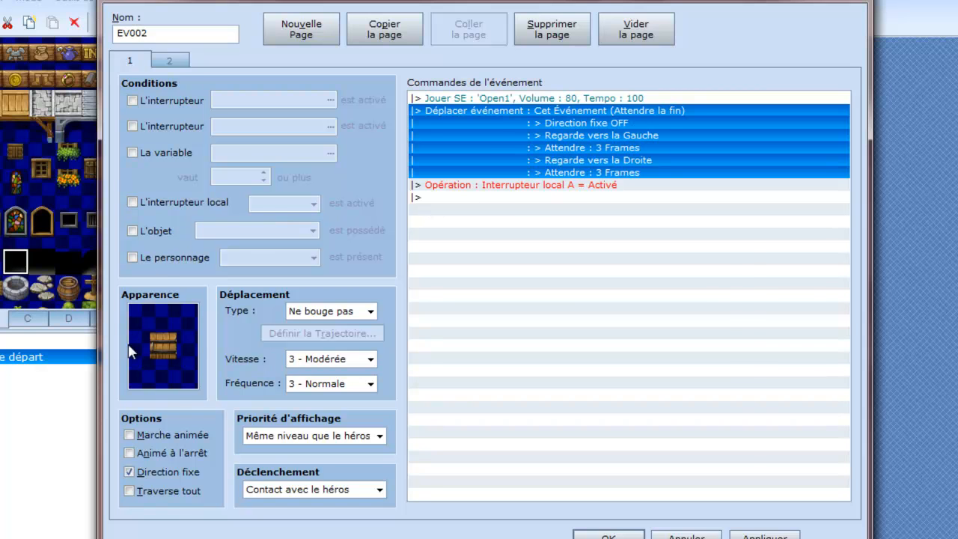
{"action": "double_click", "coordinate": [192, 345]}
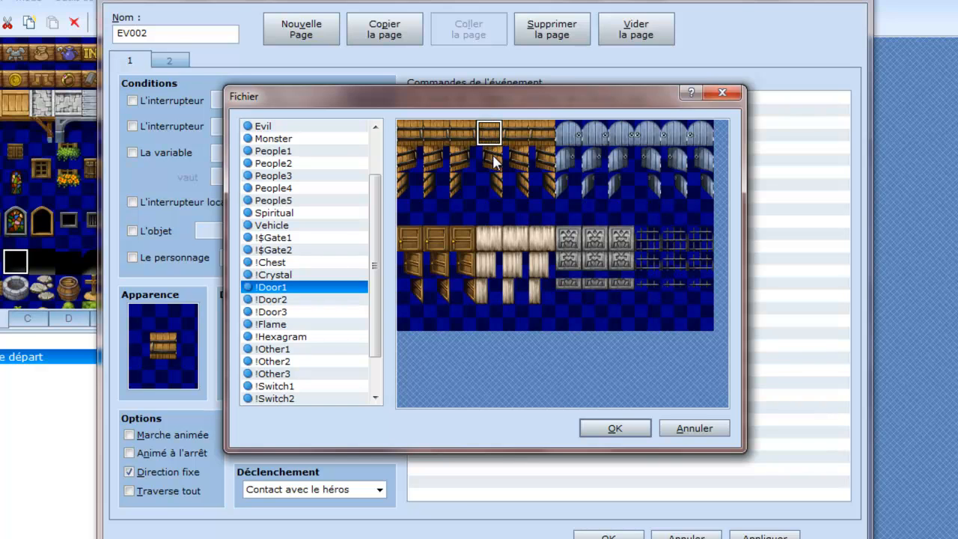
{"action": "left_click", "coordinate": [494, 161]}
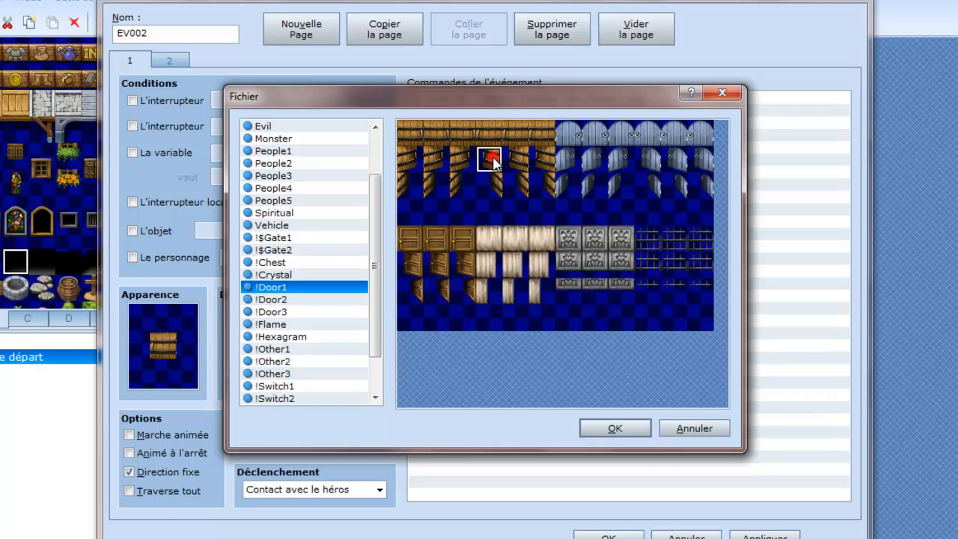
{"action": "left_click", "coordinate": [490, 182]}
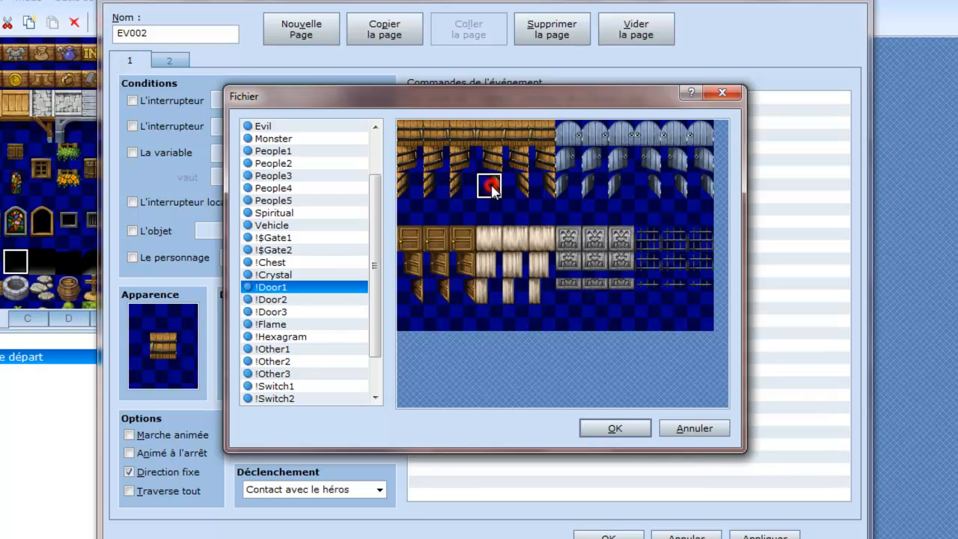
{"action": "left_click", "coordinate": [675, 428]}
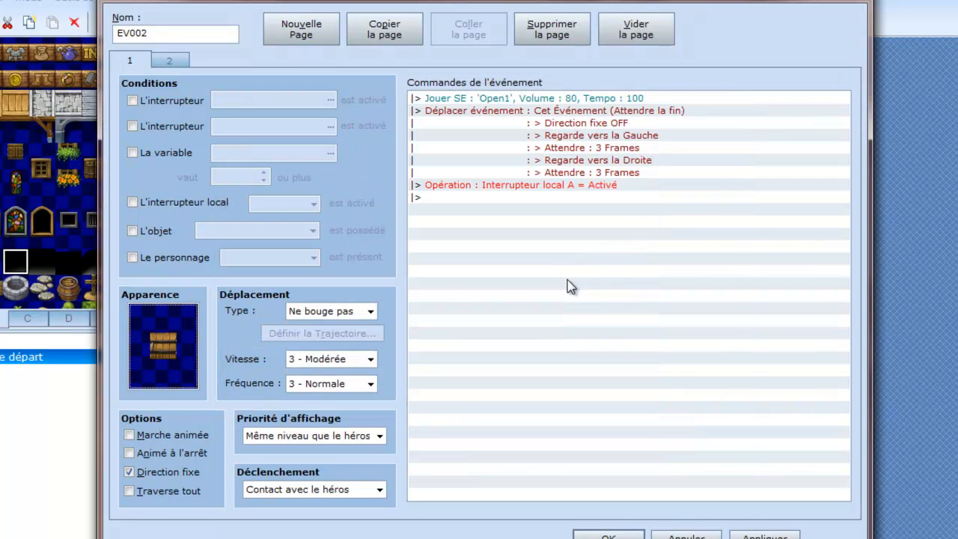
{"action": "left_click", "coordinate": [560, 186]}
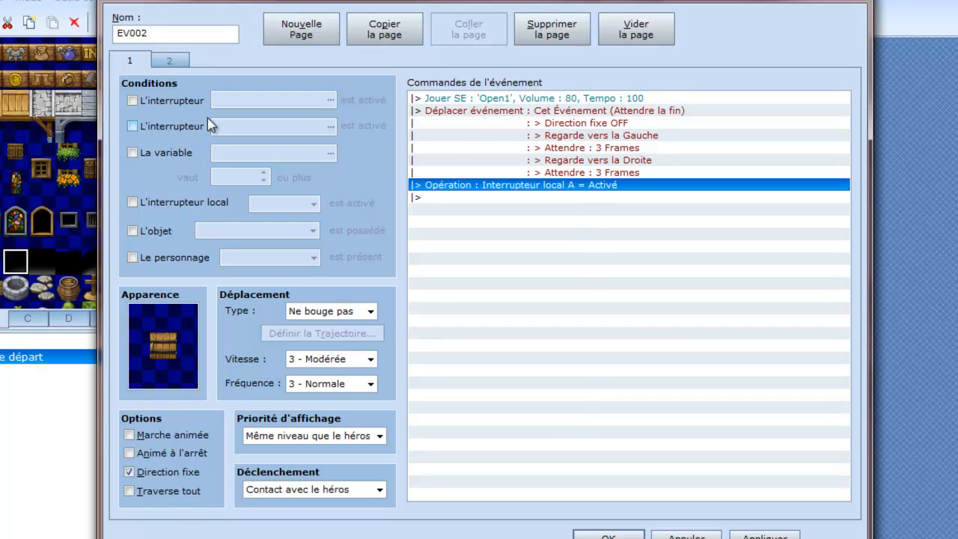
Review the door event's second-page condition and its move, sound, teleport and local switch commands, and apply and close the event
{"action": "left_click", "coordinate": [169, 60]}
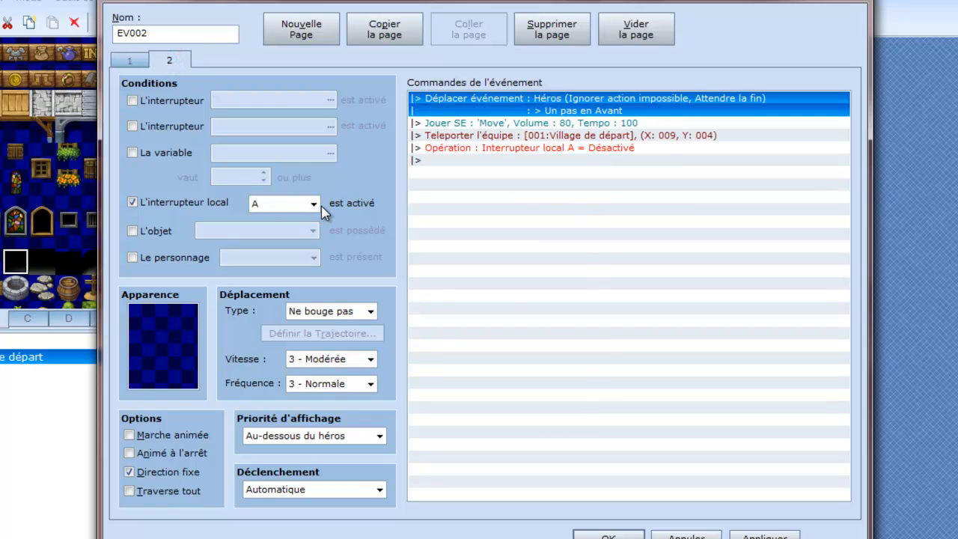
{"action": "left_click", "coordinate": [557, 125]}
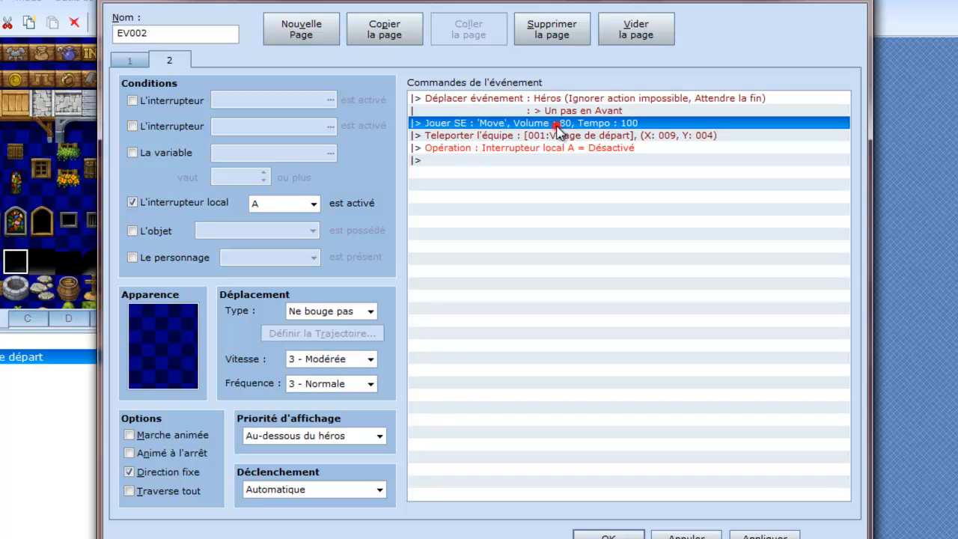
{"action": "left_click", "coordinate": [588, 98]}
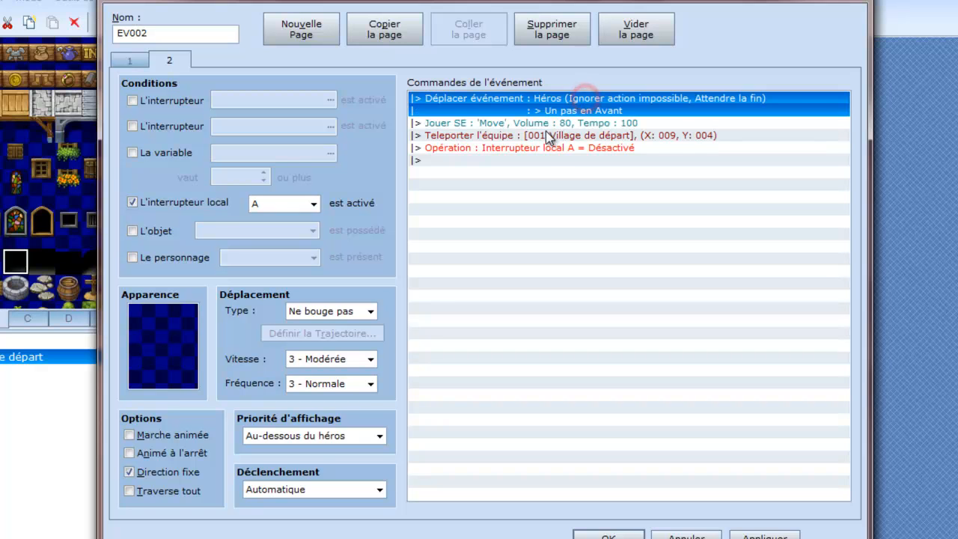
{"action": "left_click", "coordinate": [554, 124]}
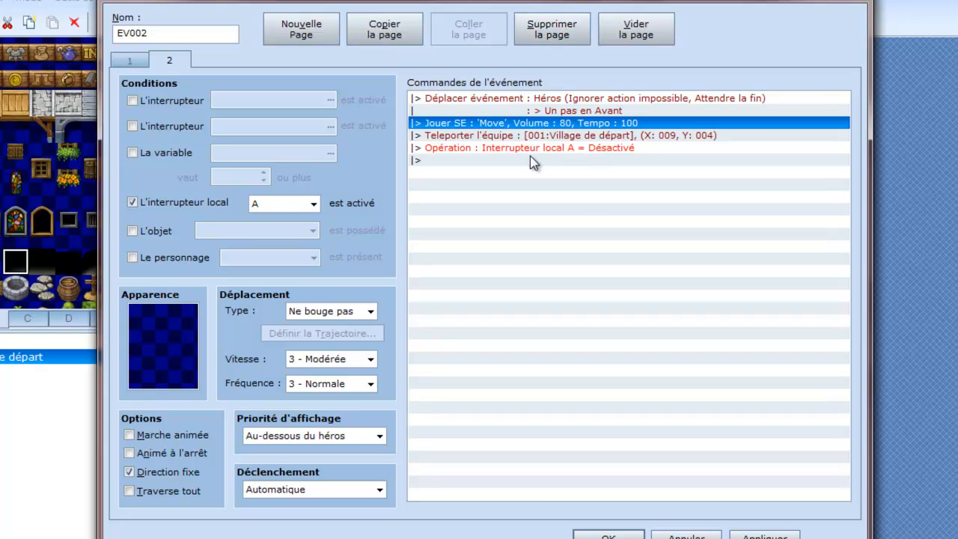
{"action": "left_click", "coordinate": [543, 136]}
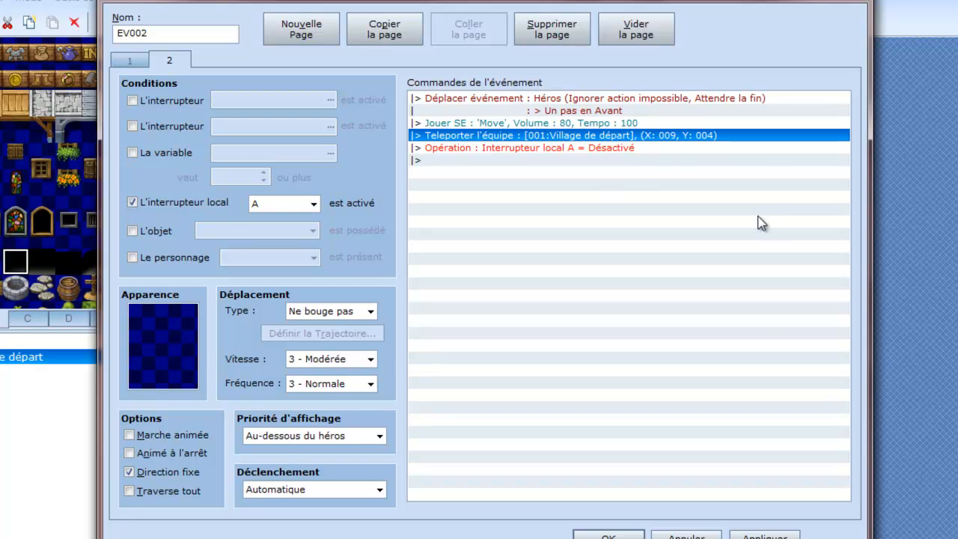
{"action": "left_click", "coordinate": [530, 149]}
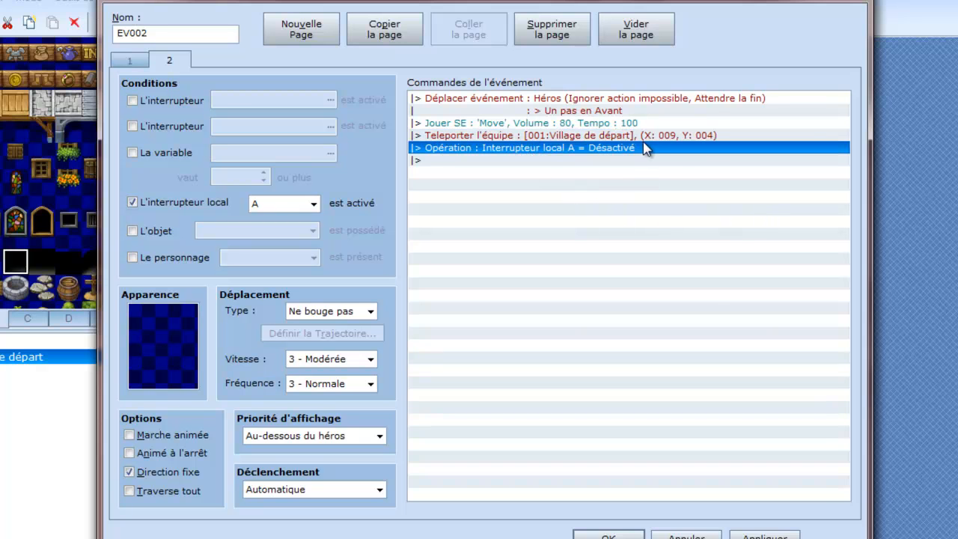
{"action": "left_click", "coordinate": [141, 61]}
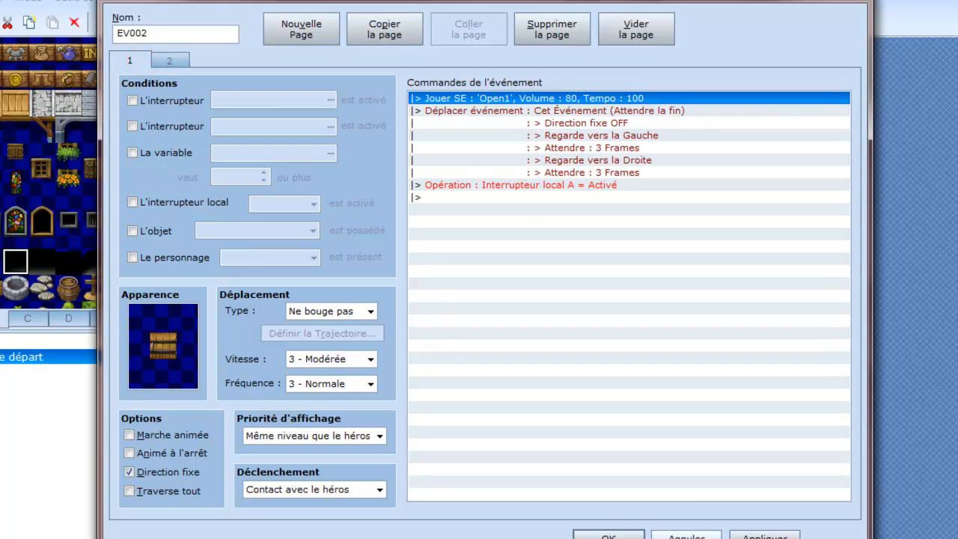
{"action": "left_click", "coordinate": [765, 533]}
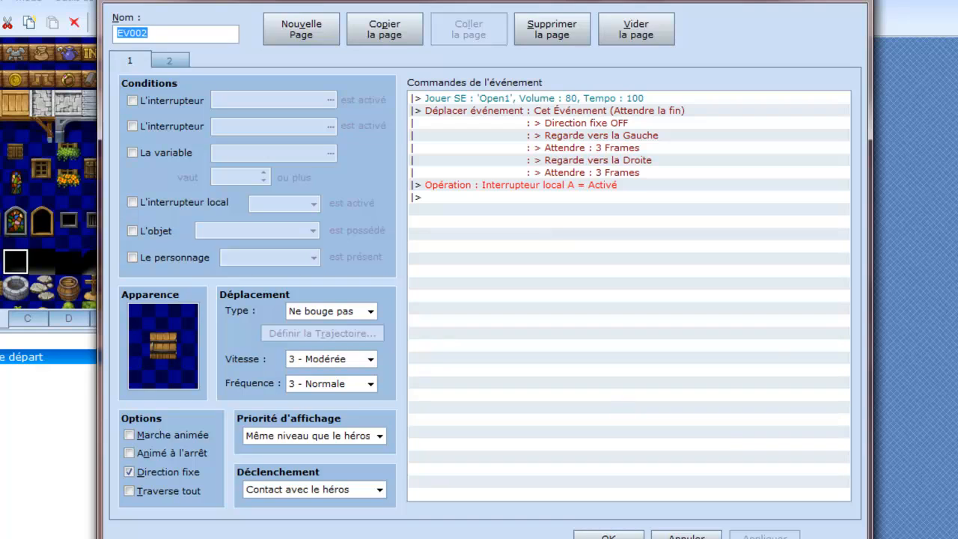
{"action": "left_click", "coordinate": [609, 535]}
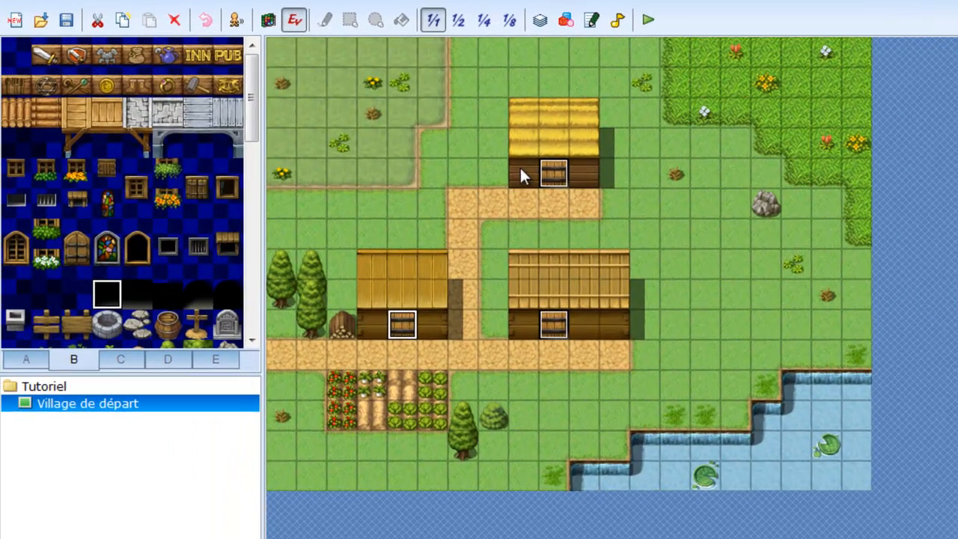
Copy the wider lower house's door event onto the doorway of the smaller lower house
{"action": "left_click", "coordinate": [551, 321]}
{"action": "key", "text": "ctrl+c"}
{"action": "left_click", "coordinate": [423, 316]}
{"action": "key", "text": "ctrl+v"}
{"action": "left_click_drag", "start_coordinate": [423, 317], "coordinate": [412, 325]}
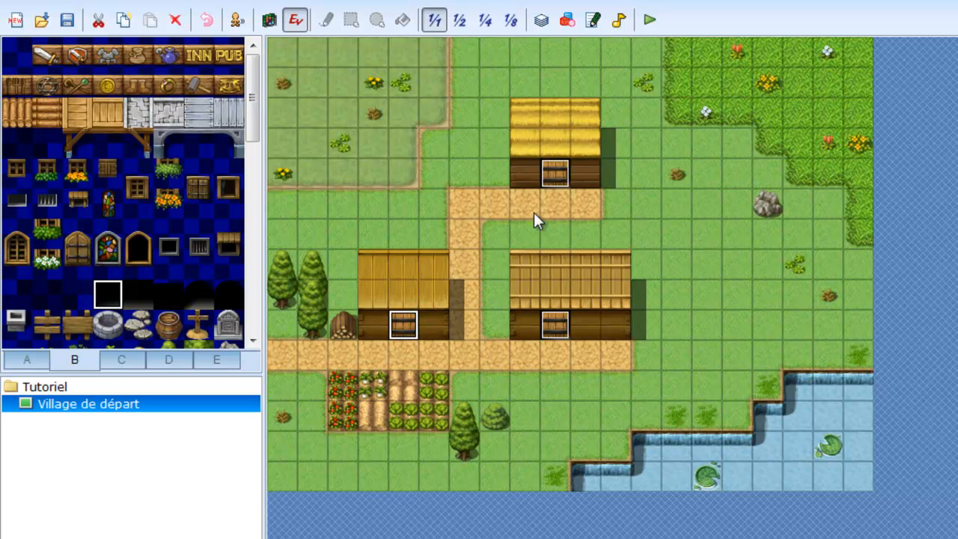
Place a plain wooden window and an orange-flowered window on either side of the thatched house's door
{"action": "left_click", "coordinate": [270, 20]}
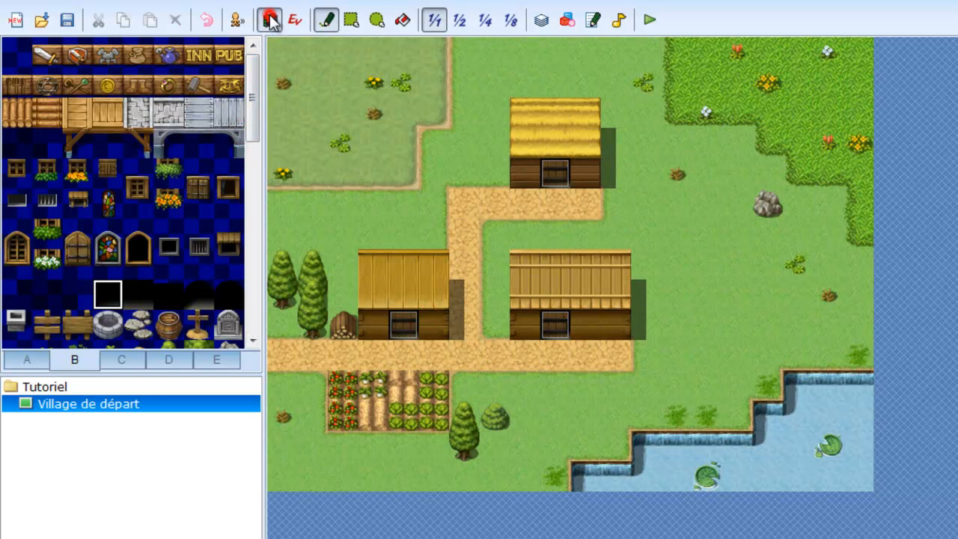
{"action": "left_click", "coordinate": [16, 171]}
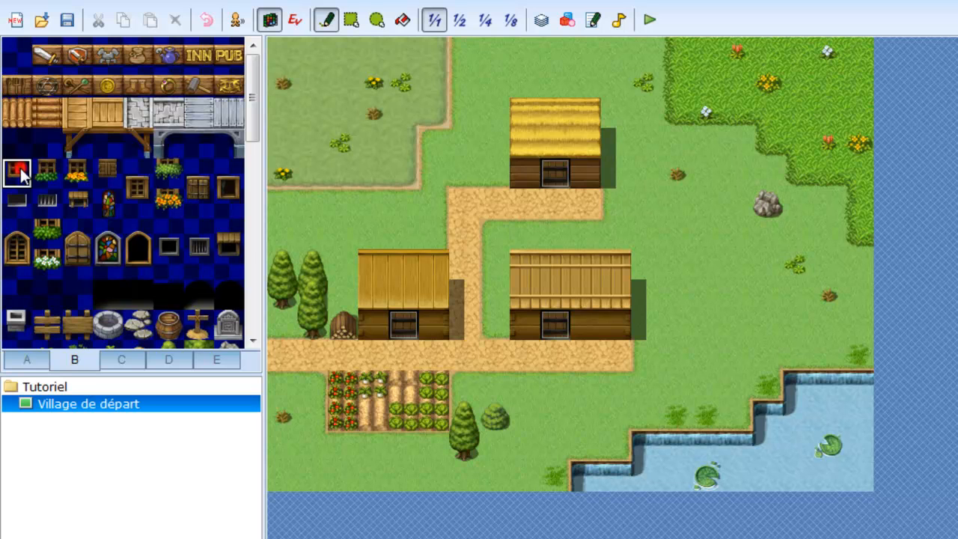
{"action": "left_click", "coordinate": [523, 173]}
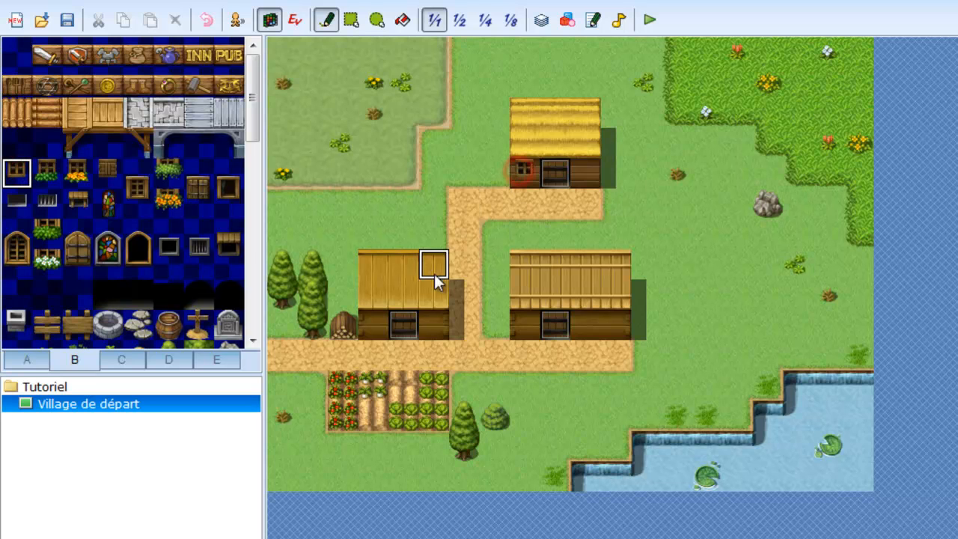
{"action": "left_click", "coordinate": [77, 172]}
{"action": "left_click", "coordinate": [585, 173]}
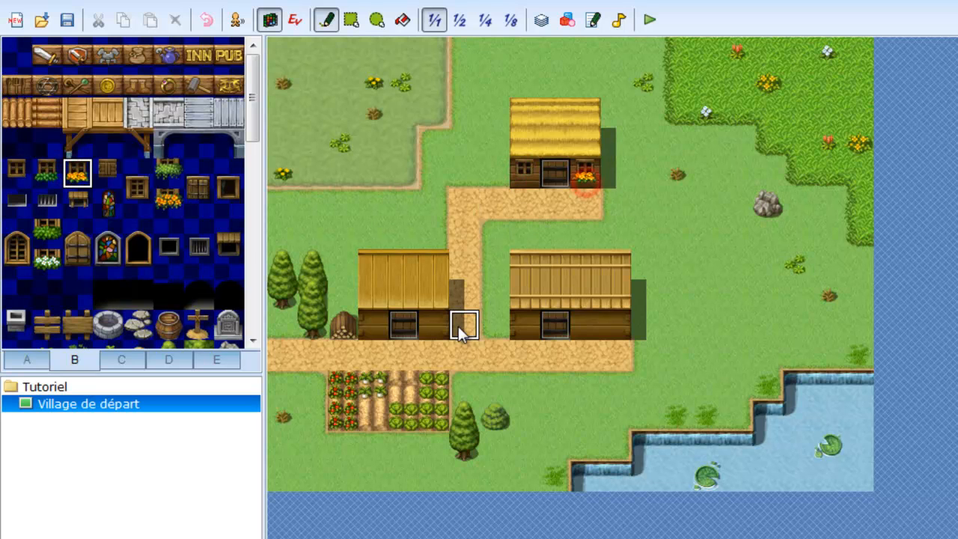
Add a window with green plants and two plain windows to the front wall of the wider lower house
{"action": "left_click", "coordinate": [513, 329]}
{"action": "left_click", "coordinate": [16, 172]}
{"action": "left_click", "coordinate": [597, 331]}
Place closed shuttered windows on both sides of the smaller lower house's door
{"action": "left_click", "coordinate": [107, 173]}
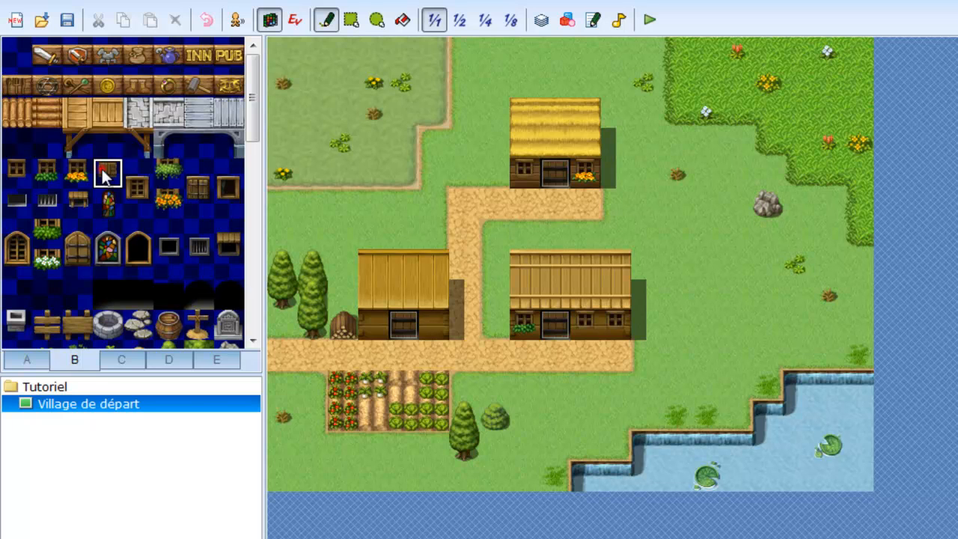
{"action": "left_click", "coordinate": [374, 325]}
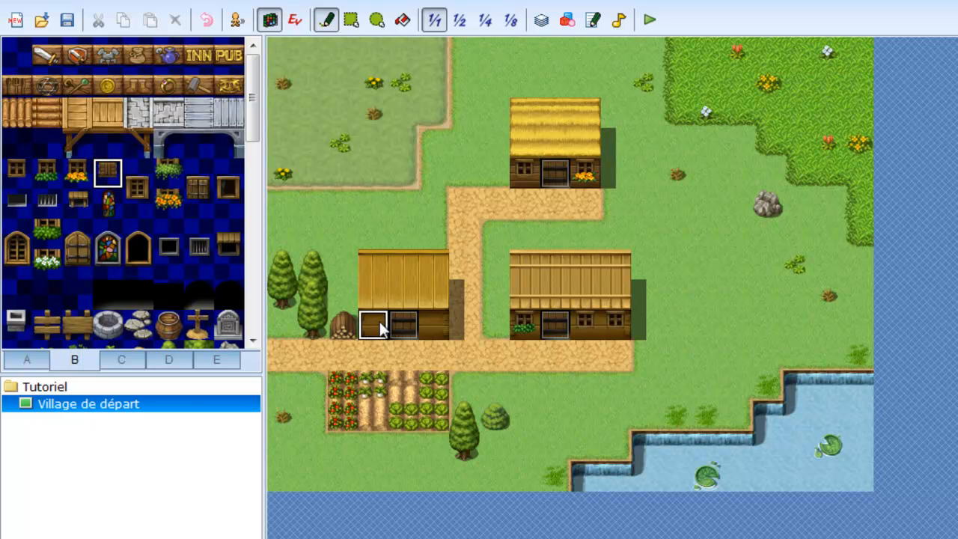
{"action": "left_click", "coordinate": [432, 322]}
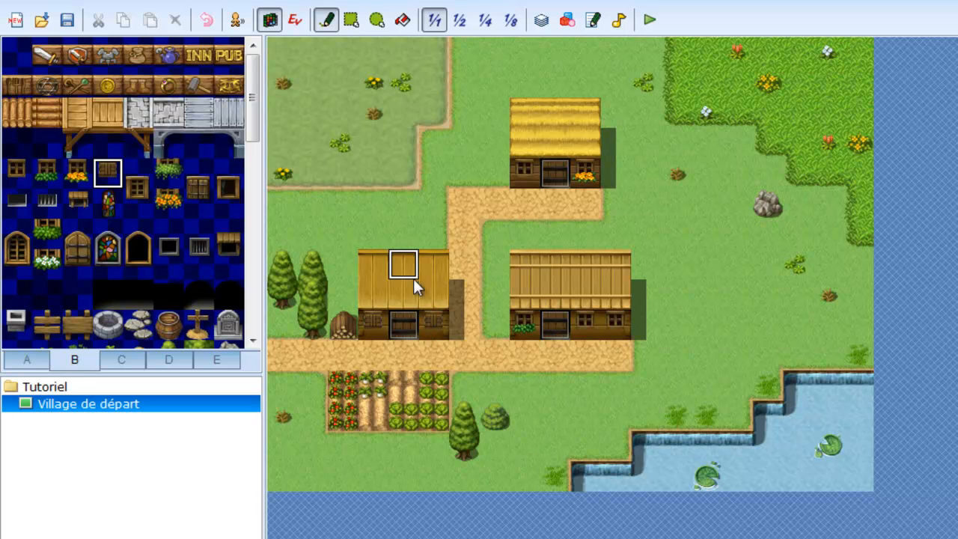
{"action": "left_click", "coordinate": [375, 325]}
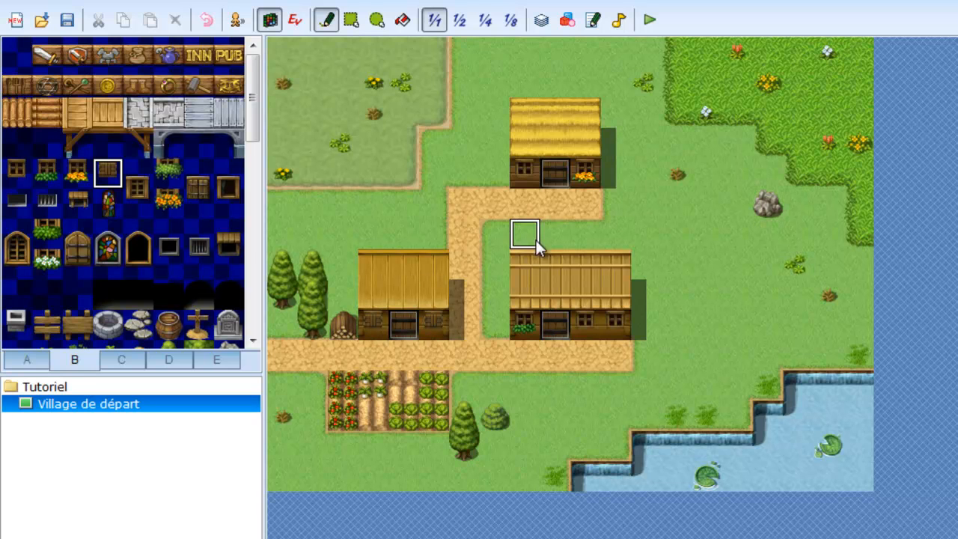
Place a log, brown mushrooms and a red mushroom on the grass along the water's edge
{"action": "left_click_drag", "start_coordinate": [254, 139], "coordinate": [248, 206]}
{"action": "left_click", "coordinate": [142, 159]}
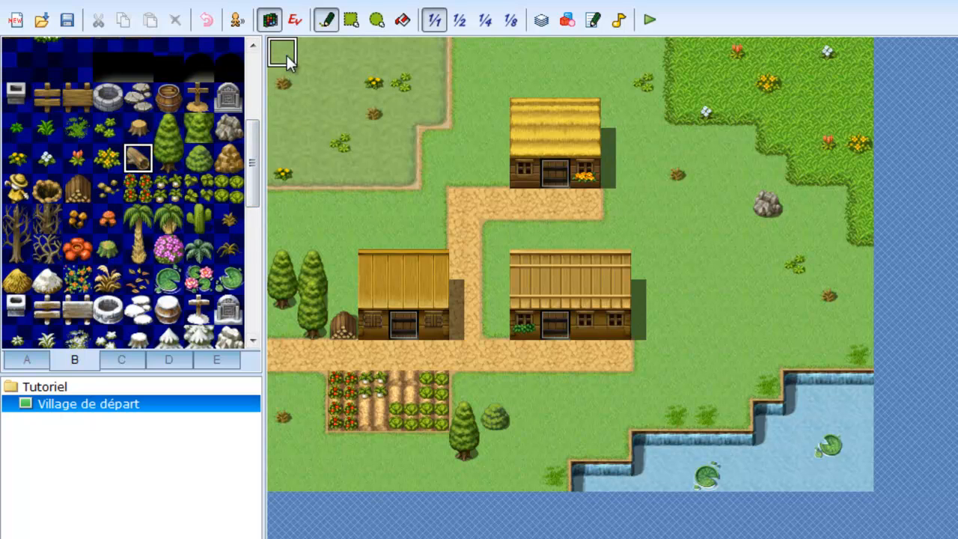
{"action": "left_click", "coordinate": [802, 355]}
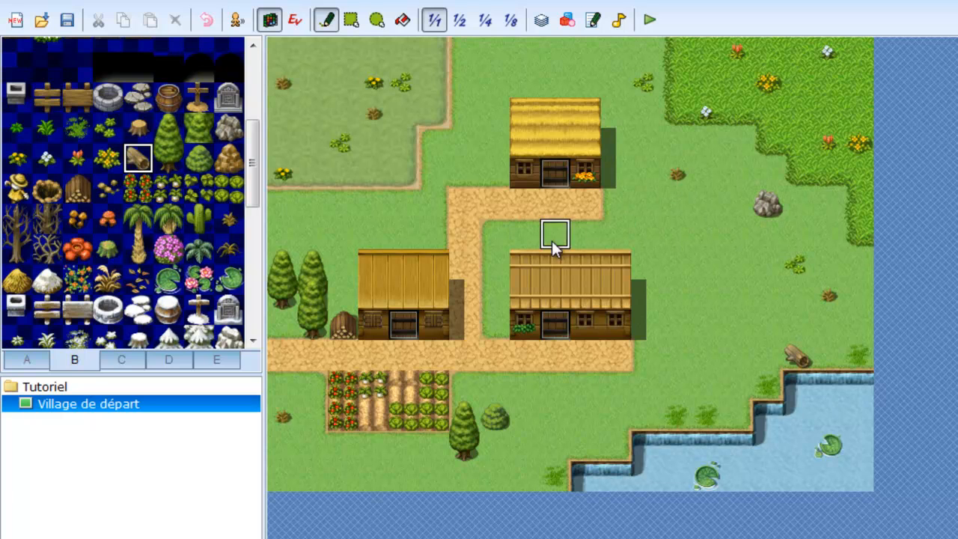
{"action": "left_click", "coordinate": [77, 218]}
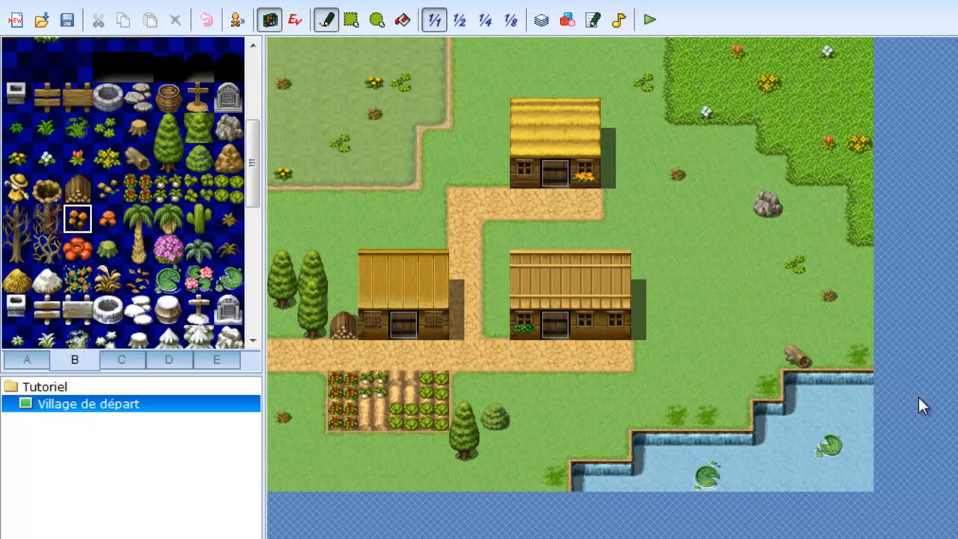
{"action": "left_click", "coordinate": [830, 365]}
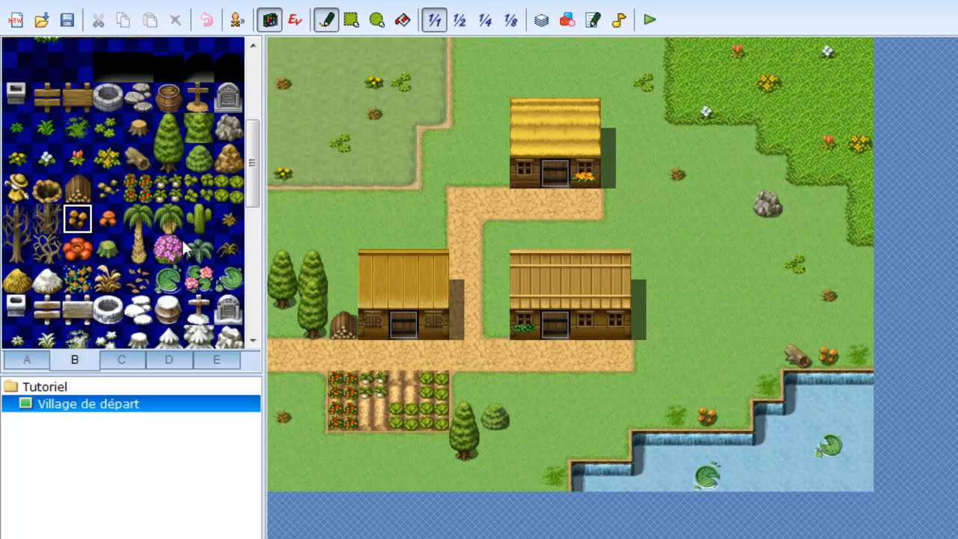
{"action": "left_click", "coordinate": [726, 417]}
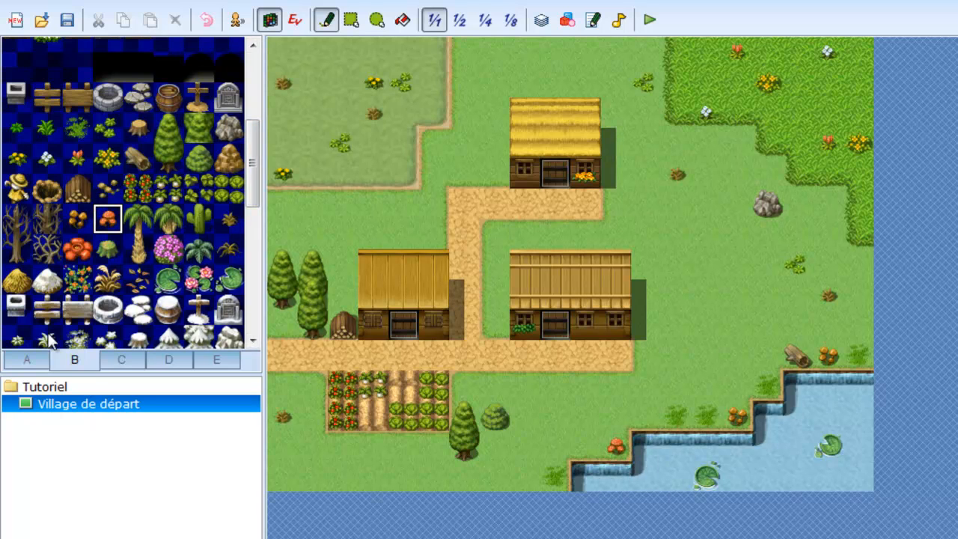
Paint a stepped strip of plain sand along the whole bank of the water
{"action": "left_click", "coordinate": [27, 359]}
{"action": "left_click_drag", "start_coordinate": [248, 197], "coordinate": [250, 132]}
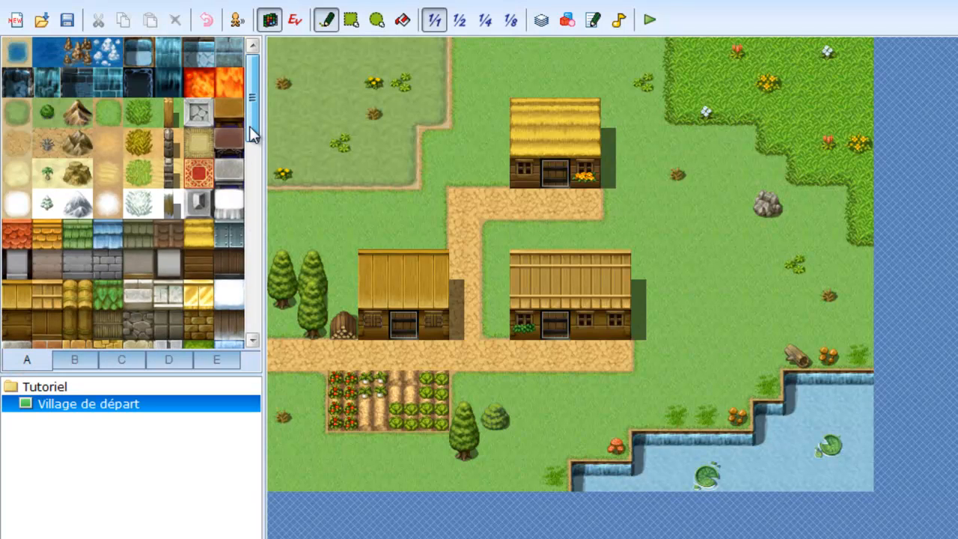
{"action": "left_click", "coordinate": [35, 111]}
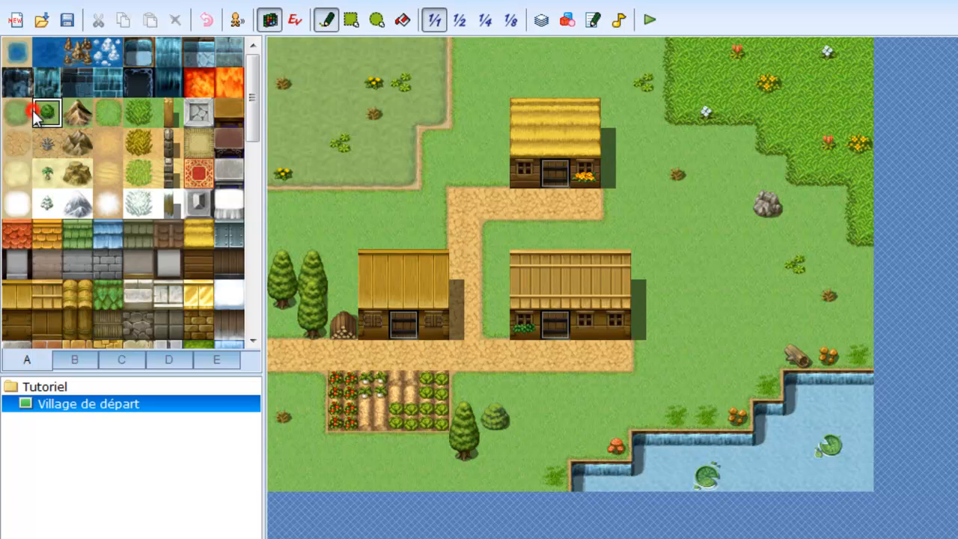
{"action": "left_click", "coordinate": [108, 142]}
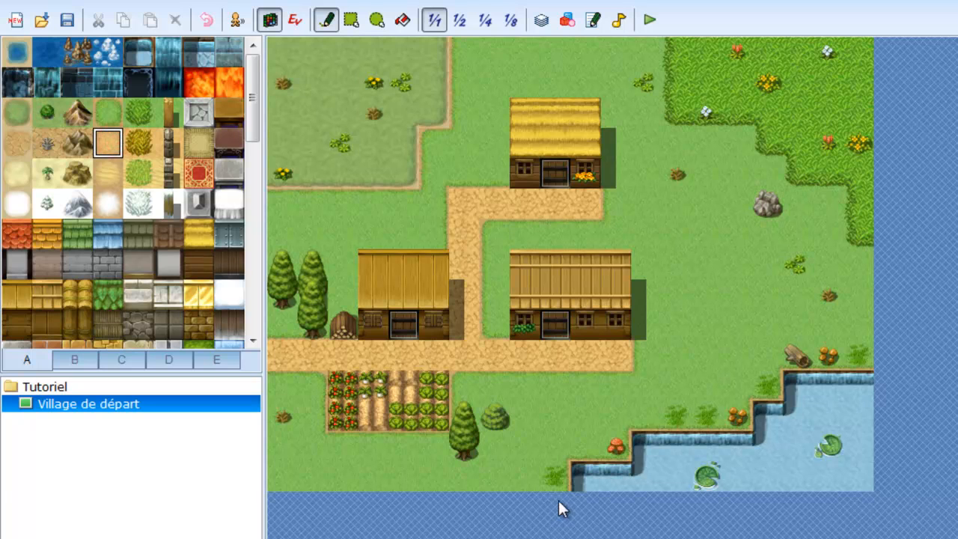
{"action": "mouse_move", "coordinate": [527, 480]}
{"action": "left_mouse_down"}
{"action": "mouse_move", "coordinate": [550, 481]}
{"action": "mouse_move", "coordinate": [577, 449]}
{"action": "mouse_move", "coordinate": [740, 398]}
{"action": "mouse_move", "coordinate": [780, 361]}
{"action": "mouse_move", "coordinate": [868, 360]}
{"action": "left_mouse_up"}
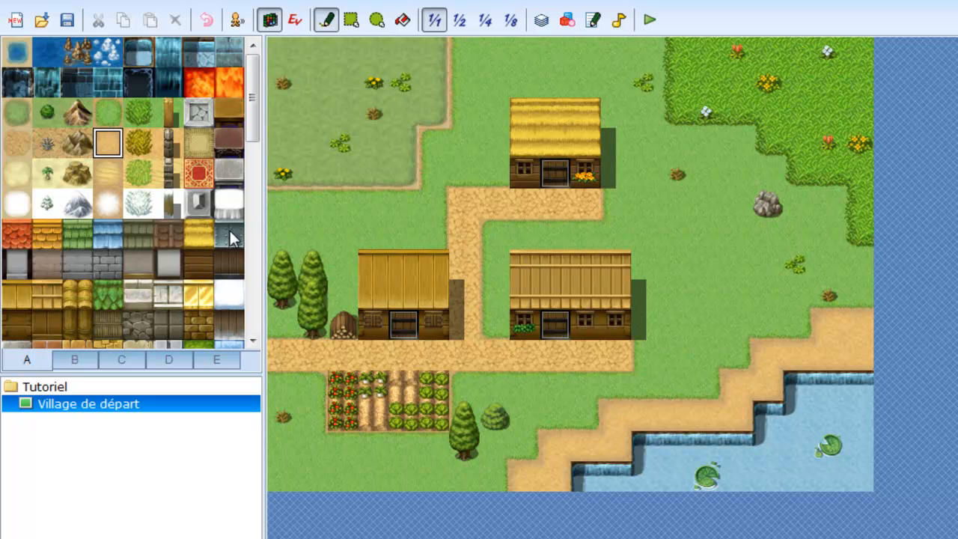
Place two red mushrooms and three brown mushroom clusters along the sandy bank
{"action": "left_click", "coordinate": [78, 356]}
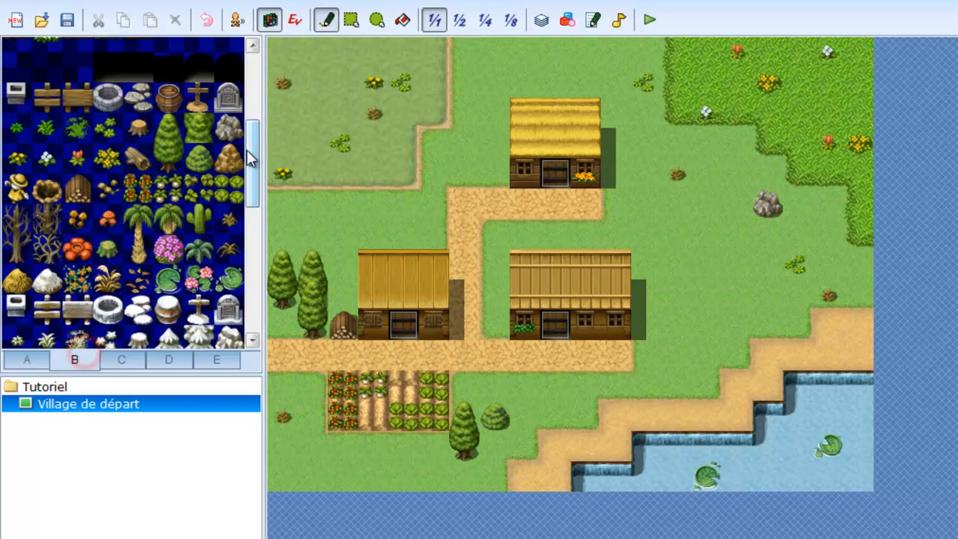
{"action": "scroll", "coordinate": [249, 158], "scroll_direction": "down", "scroll_amount": 1}
{"action": "left_click", "coordinate": [108, 213]}
{"action": "left_click", "coordinate": [642, 413]}
{"action": "left_click", "coordinate": [798, 355]}
{"action": "left_click", "coordinate": [859, 354]}
{"action": "left_click", "coordinate": [77, 213]}
{"action": "left_click", "coordinate": [798, 354]}
{"action": "left_click", "coordinate": [560, 463]}
{"action": "left_click", "coordinate": [582, 453]}
{"action": "left_click", "coordinate": [555, 472]}
Scatter five leafy green plants between the mushrooms on the sandy bank
{"action": "left_click", "coordinate": [78, 121]}
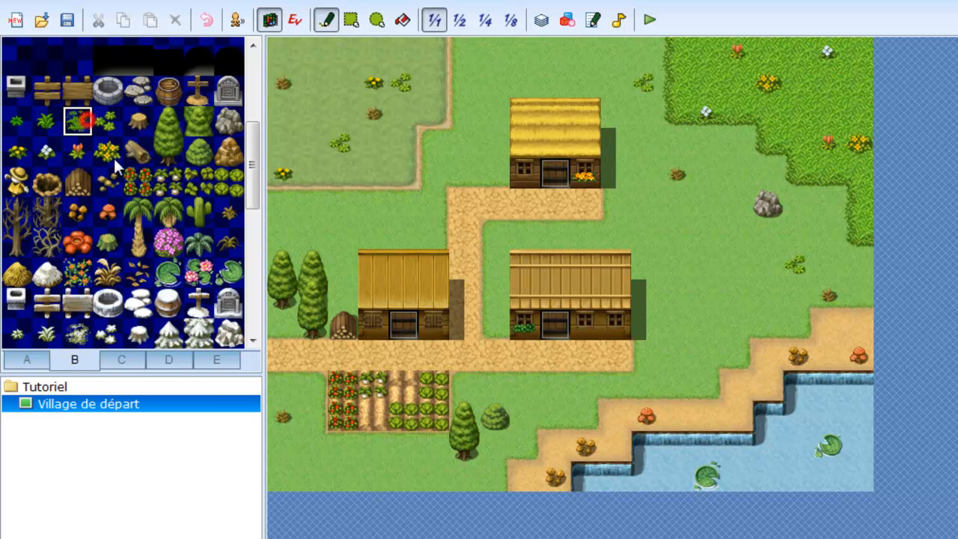
{"action": "left_click", "coordinate": [612, 432]}
{"action": "left_click", "coordinate": [758, 416]}
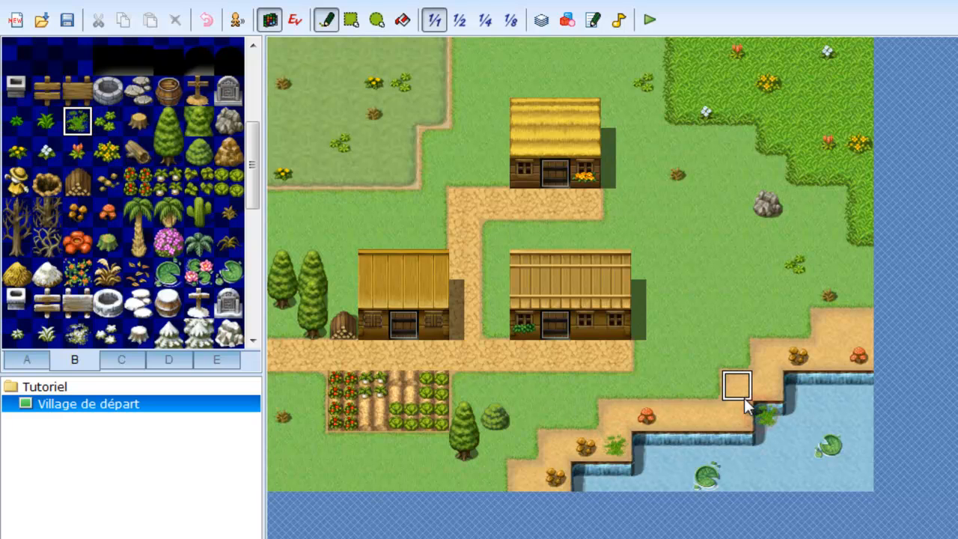
{"action": "left_click", "coordinate": [737, 415]}
{"action": "left_click", "coordinate": [706, 414]}
{"action": "left_click", "coordinate": [768, 386]}
{"action": "left_click", "coordinate": [827, 354]}
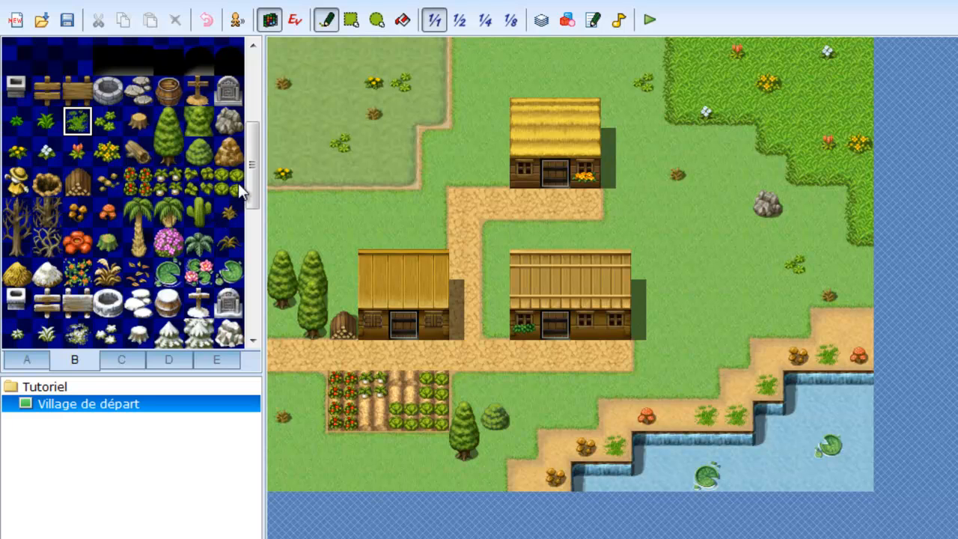
Place a clump of golden dry reeds in the water and a haystack beside the thatched house
{"action": "left_click_drag", "start_coordinate": [248, 179], "coordinate": [247, 208]}
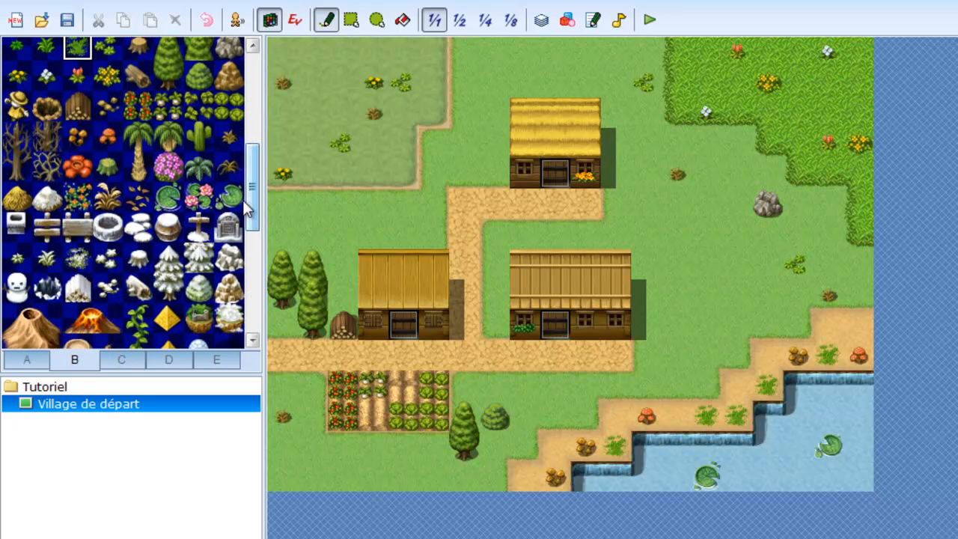
{"action": "scroll", "coordinate": [251, 189], "scroll_direction": "down", "scroll_amount": 2}
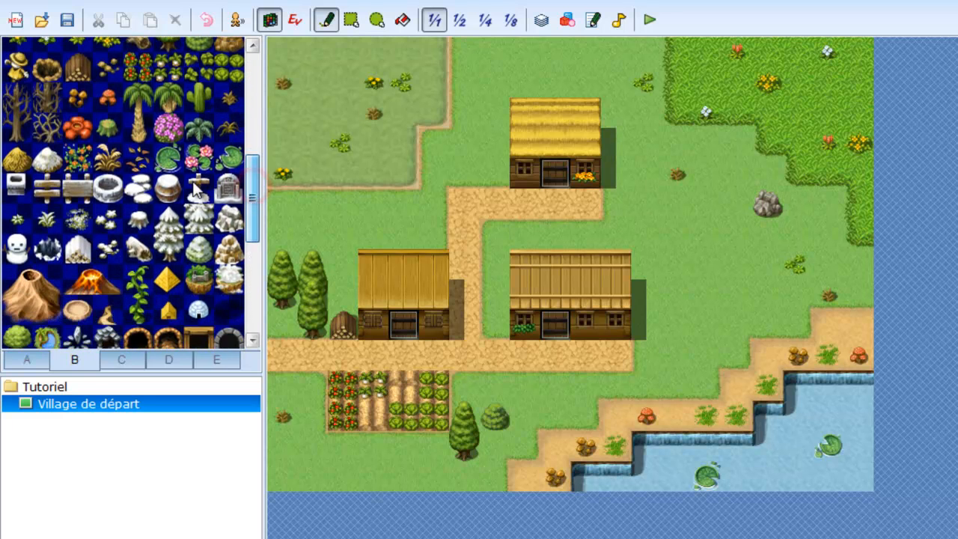
{"action": "left_click", "coordinate": [108, 157]}
{"action": "left_click", "coordinate": [767, 477]}
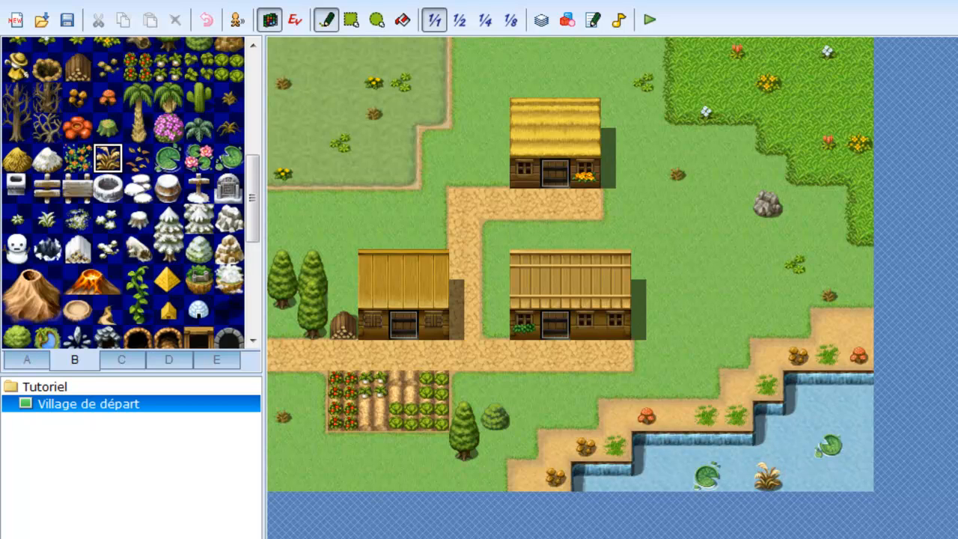
{"action": "key", "text": "ctrl+z"}
{"action": "left_click", "coordinate": [767, 447]}
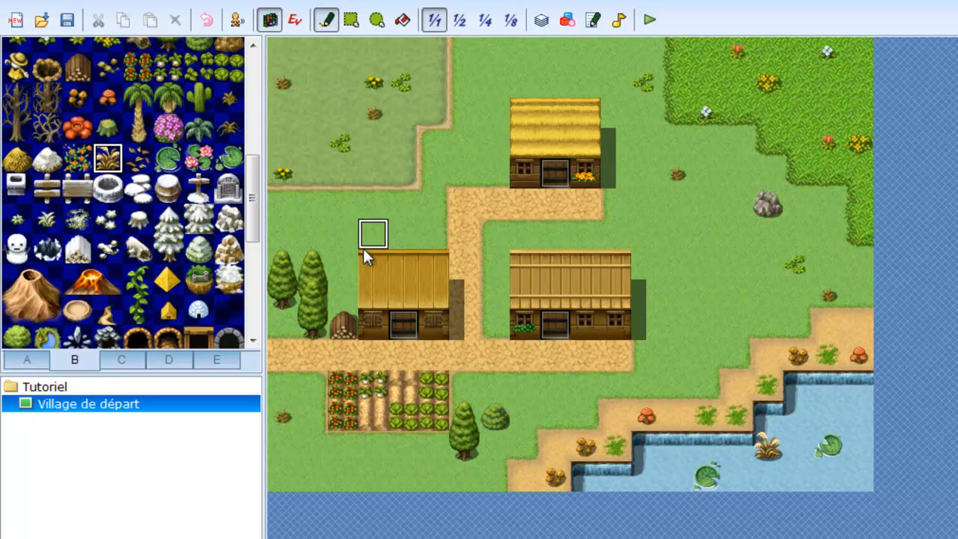
{"action": "left_click", "coordinate": [23, 166]}
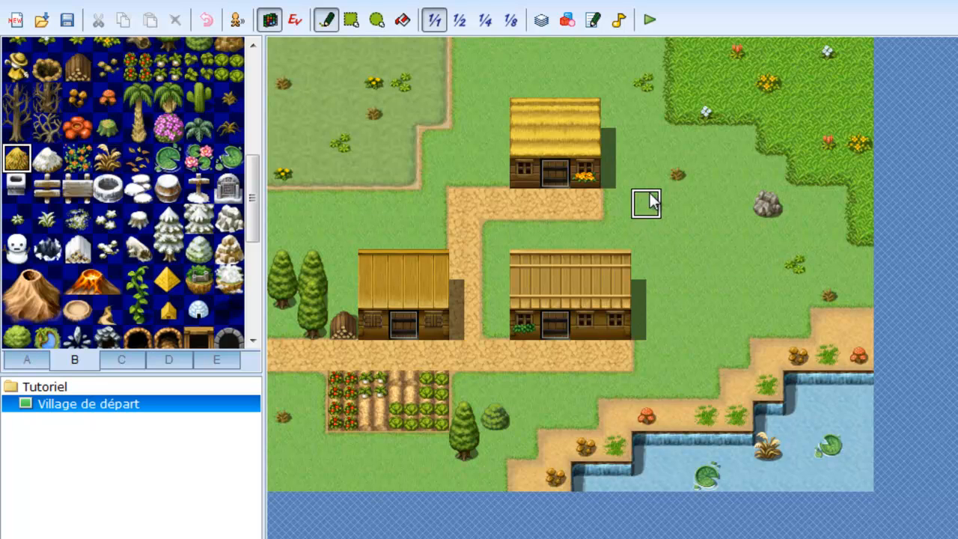
{"action": "left_click", "coordinate": [627, 174]}
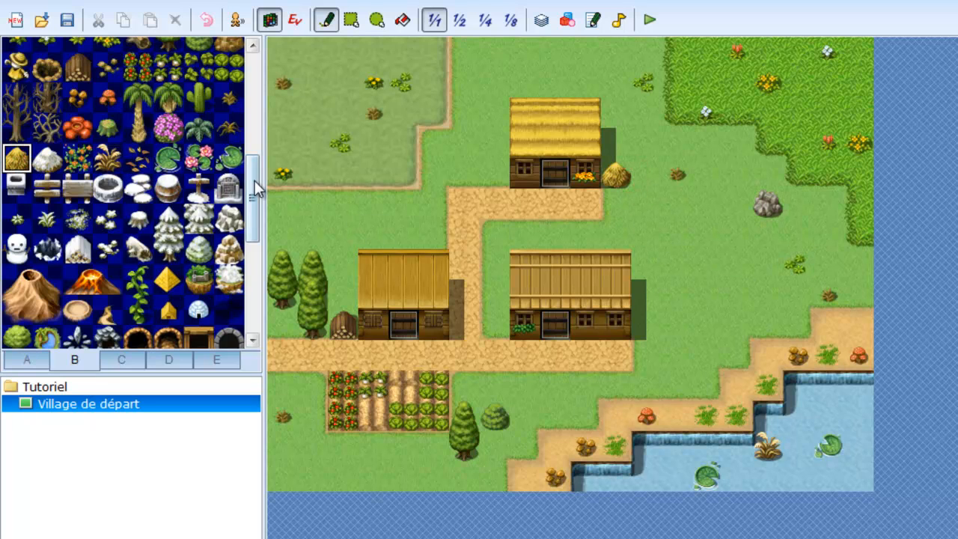
Add a chimney to the roof of each of the three houses, with the thatched house's one low on its western side
{"action": "scroll", "coordinate": [253, 181], "scroll_direction": "up", "scroll_amount": 1}
{"action": "left_click_drag", "start_coordinate": [255, 178], "coordinate": [241, 140]}
{"action": "left_click", "coordinate": [13, 152]}
{"action": "left_click", "coordinate": [435, 263]}
{"action": "left_click", "coordinate": [554, 111]}
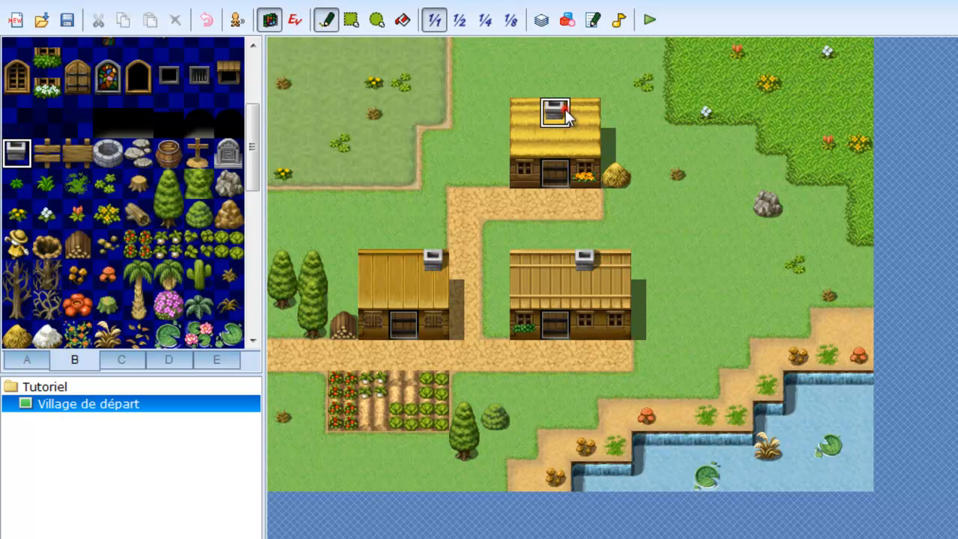
{"action": "key", "text": "ctrl+z"}
{"action": "left_click", "coordinate": [524, 139]}
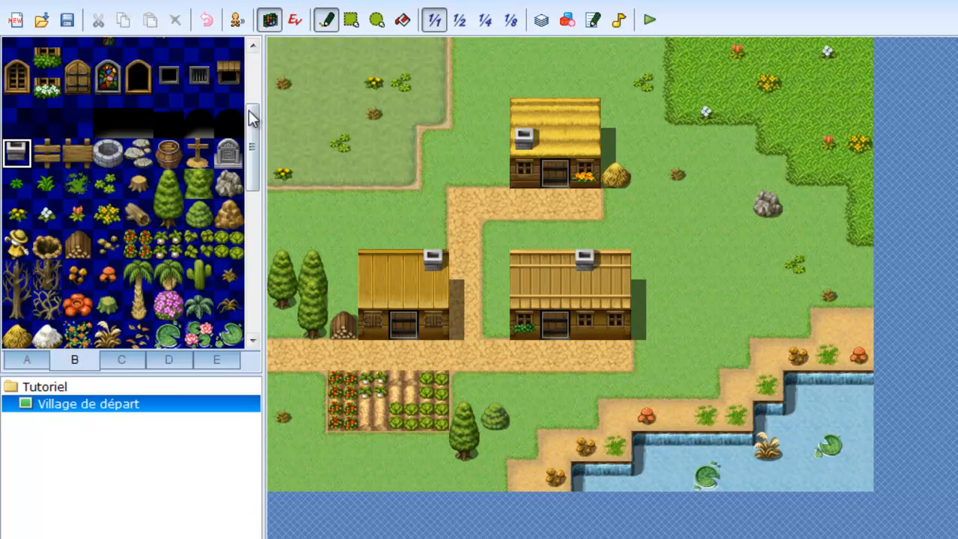
Place a two-plank wooden signpost beside the village path, at the foot of the westernmost tree
{"action": "mouse_move", "coordinate": [255, 174]}
{"action": "left_mouse_down"}
{"action": "mouse_move", "coordinate": [252, 154]}
{"action": "mouse_move", "coordinate": [253, 181]}
{"action": "left_mouse_up"}
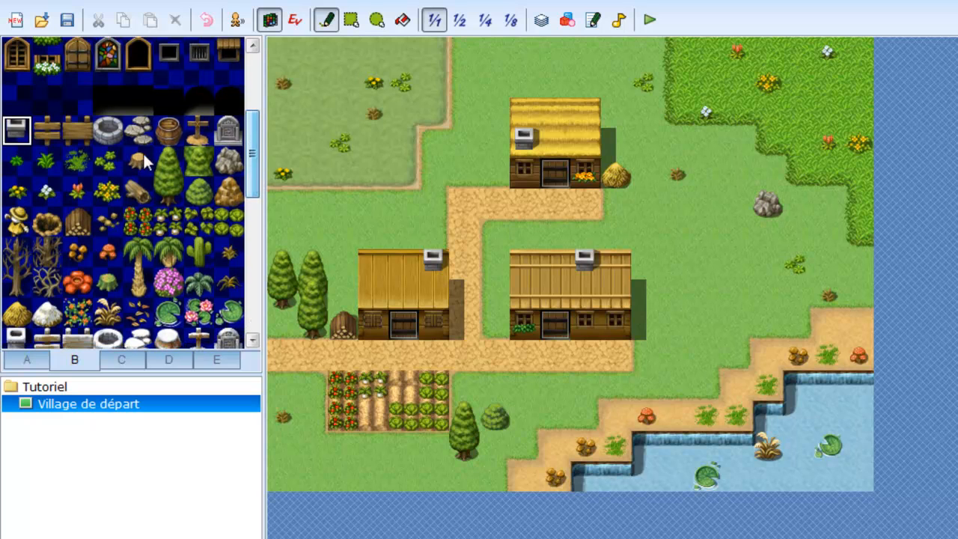
{"action": "left_click", "coordinate": [48, 130]}
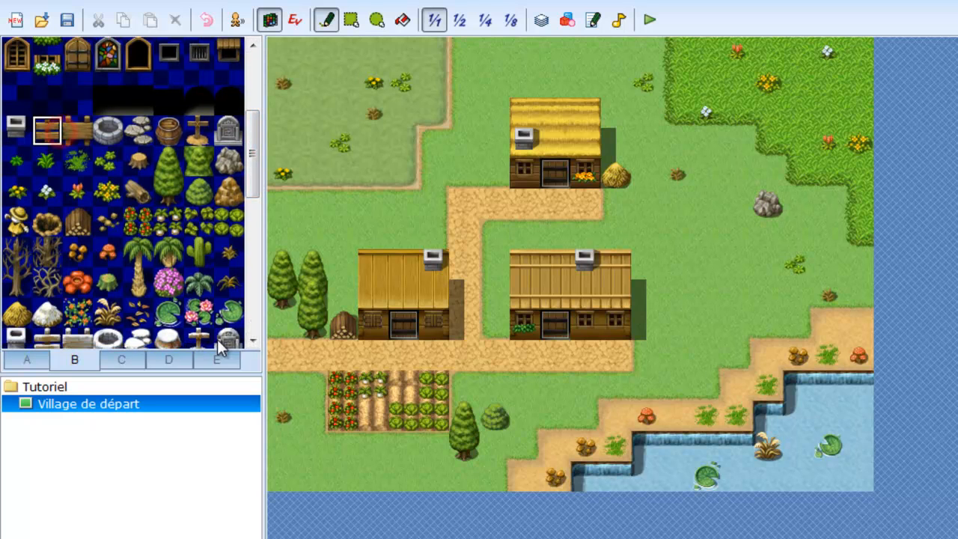
{"action": "left_click", "coordinate": [278, 337]}
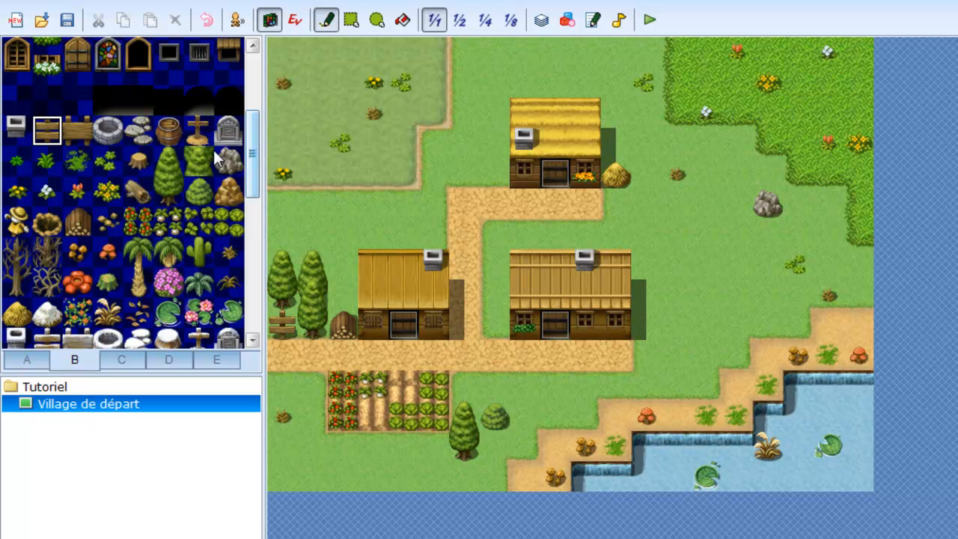
{"action": "left_click", "coordinate": [77, 130]}
{"action": "left_click", "coordinate": [290, 322]}
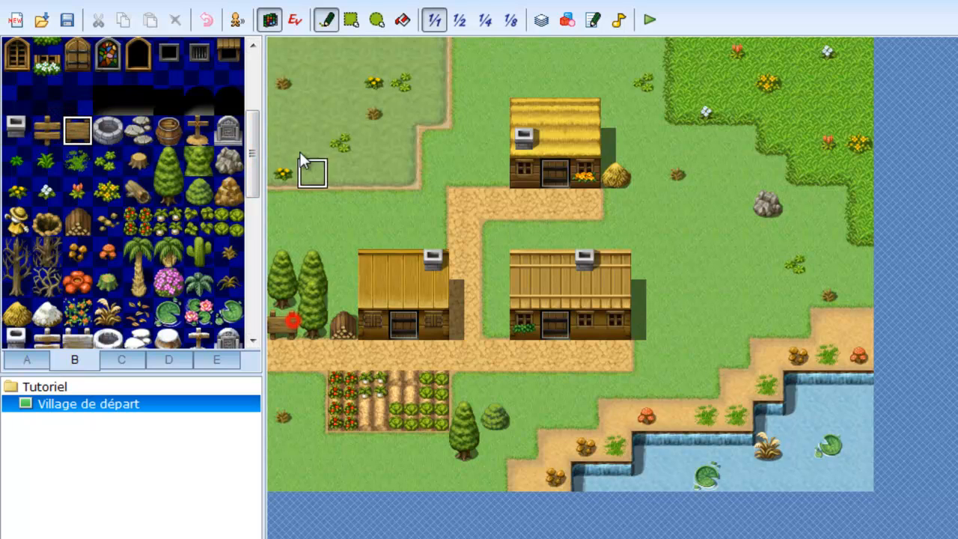
{"action": "left_click", "coordinate": [47, 130]}
{"action": "left_click", "coordinate": [278, 325]}
Place a stone well on the grass east of the wider lower house
{"action": "left_click", "coordinate": [127, 135]}
{"action": "left_click", "coordinate": [108, 130]}
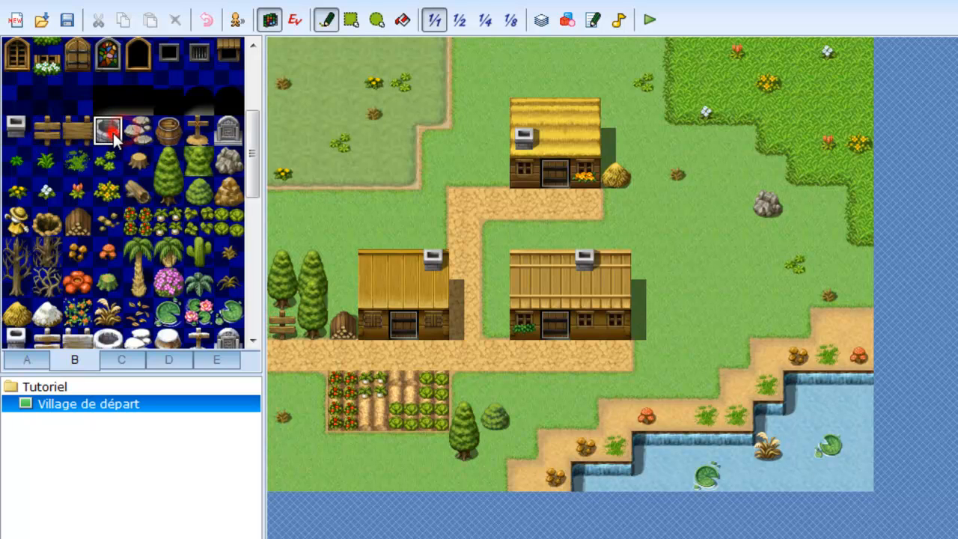
{"action": "left_click", "coordinate": [711, 265]}
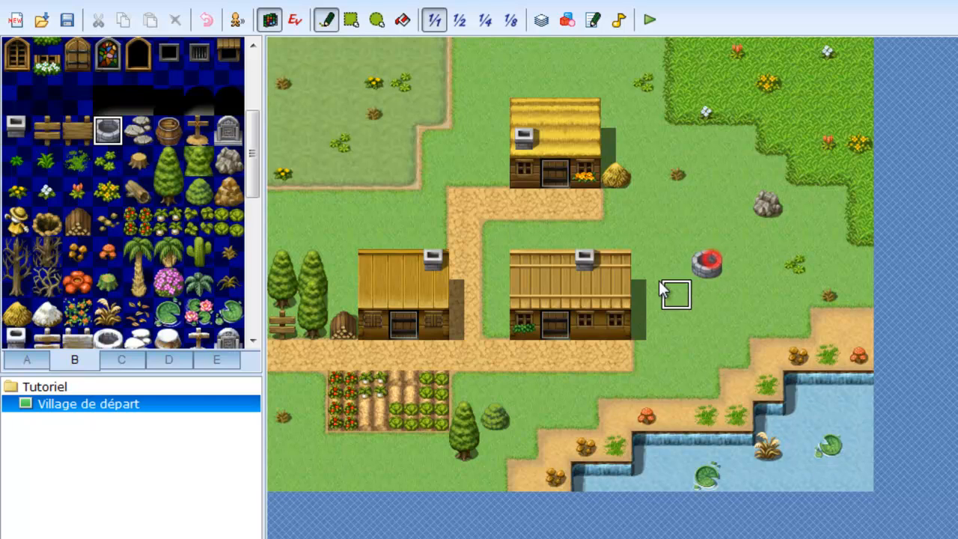
Pave a 3×3-tile square with grey stone slabs on the grass east of the wider lower house
{"action": "left_click", "coordinate": [26, 358]}
{"action": "left_click", "coordinate": [199, 112]}
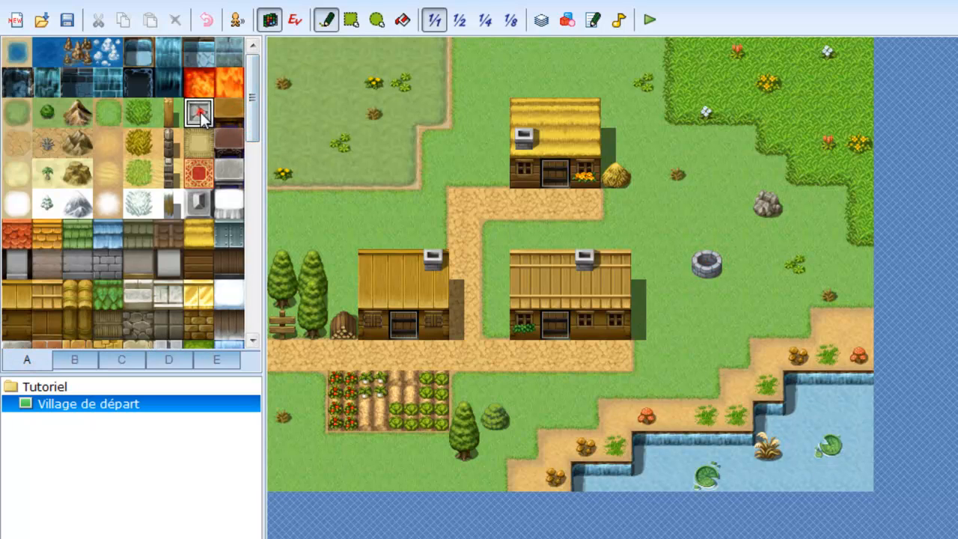
{"action": "mouse_move", "coordinate": [673, 245]}
{"action": "left_mouse_down"}
{"action": "mouse_move", "coordinate": [676, 295]}
{"action": "mouse_move", "coordinate": [721, 292]}
{"action": "mouse_move", "coordinate": [736, 263]}
{"action": "mouse_move", "coordinate": [704, 239]}
{"action": "mouse_move", "coordinate": [707, 263]}
{"action": "left_mouse_up"}
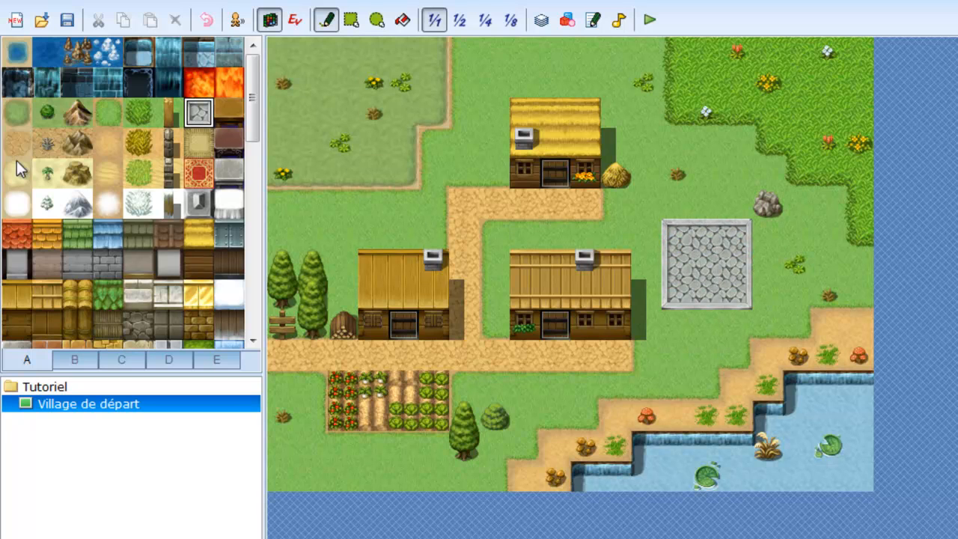
Extend the upper dirt path four tiles east along the north side of the stone square
{"action": "left_click_drag", "start_coordinate": [257, 104], "coordinate": [255, 250]}
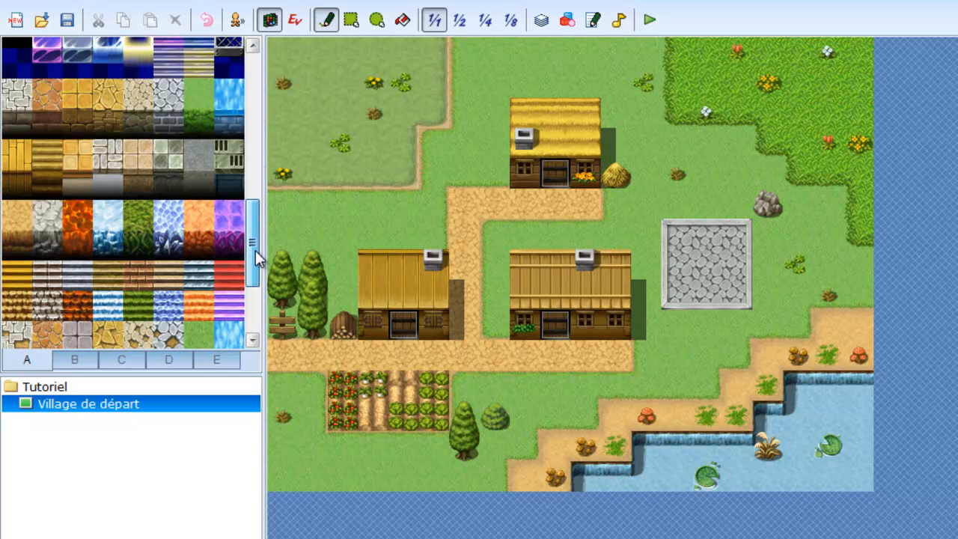
{"action": "left_click", "coordinate": [15, 218]}
{"action": "left_click_drag", "start_coordinate": [602, 212], "coordinate": [697, 209]}
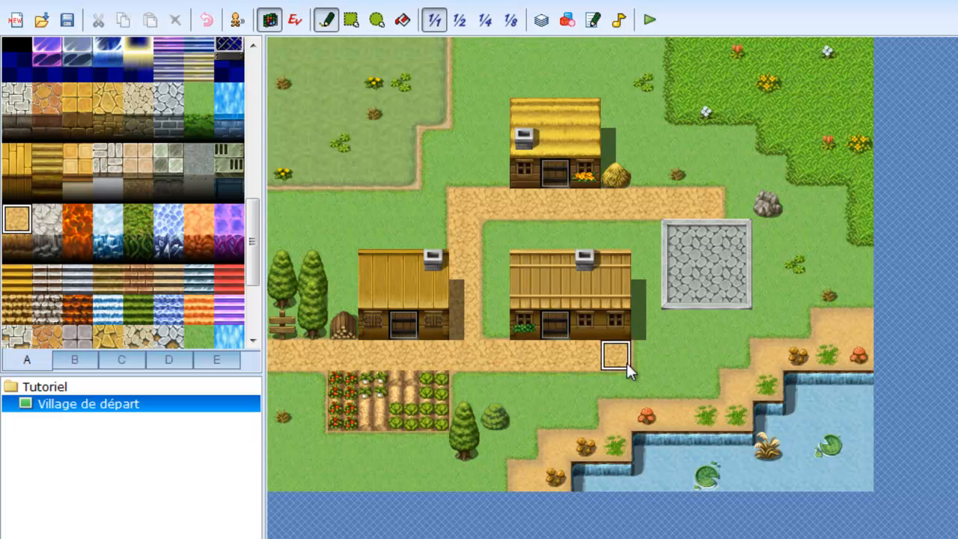
Extend the lower dirt path two tiles east and one tile north to meet the stone square's southwest corner
{"action": "left_click_drag", "start_coordinate": [625, 358], "coordinate": [707, 361]}
{"action": "left_click", "coordinate": [707, 325]}
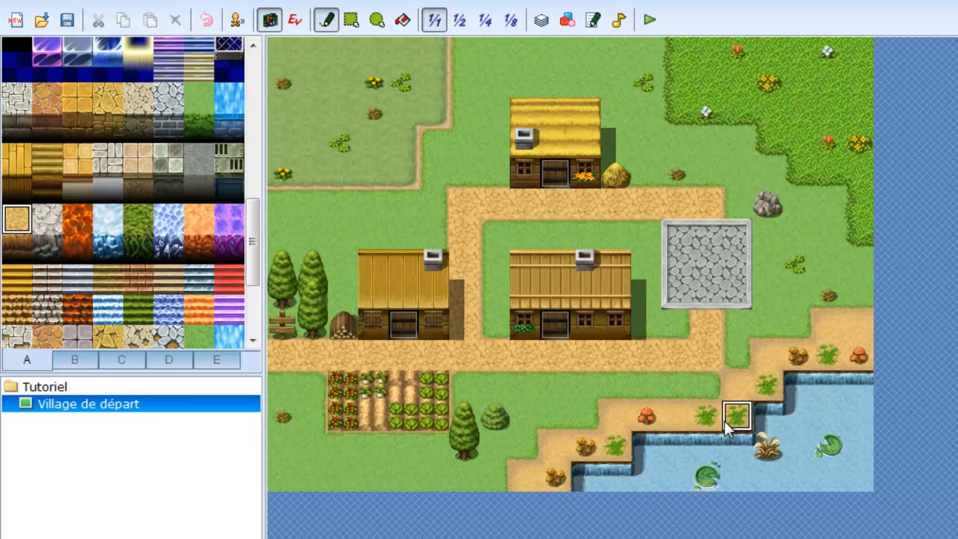
{"action": "key", "text": "ctrl+z"}
{"action": "left_click_drag", "start_coordinate": [646, 355], "coordinate": [676, 327]}
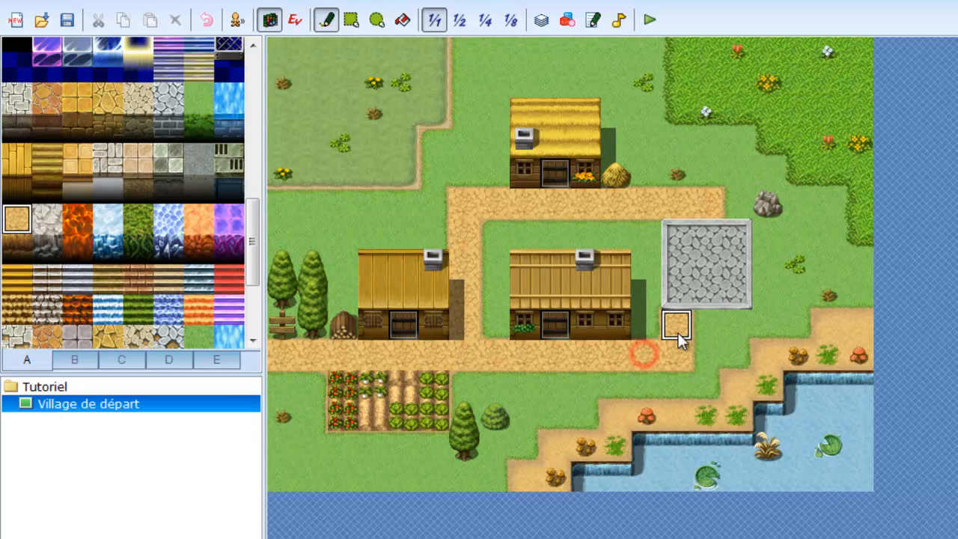
{"action": "left_click", "coordinate": [766, 367]}
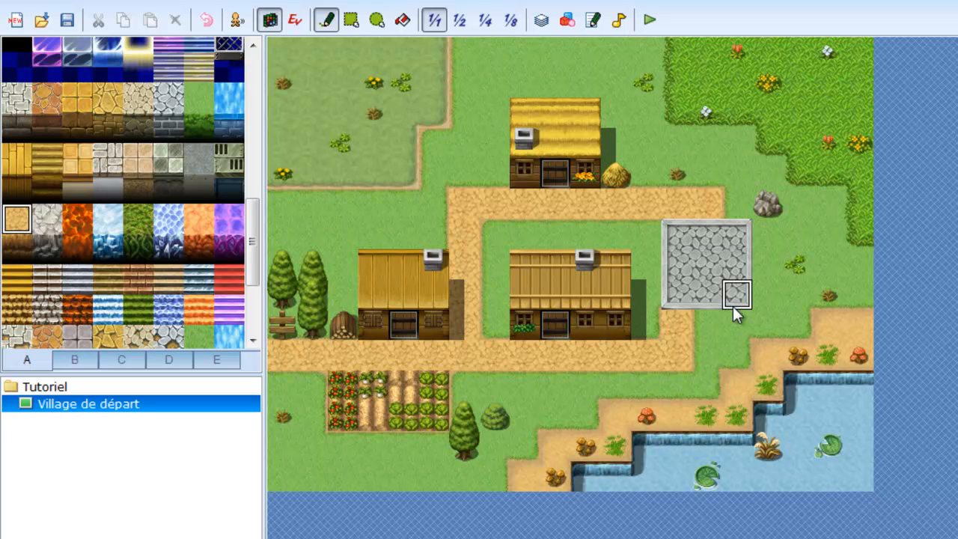
Shorten the upper dirt path by one tile at its east end by painting grass over it
{"action": "left_click_drag", "start_coordinate": [256, 209], "coordinate": [255, 90]}
{"action": "left_click", "coordinate": [22, 116]}
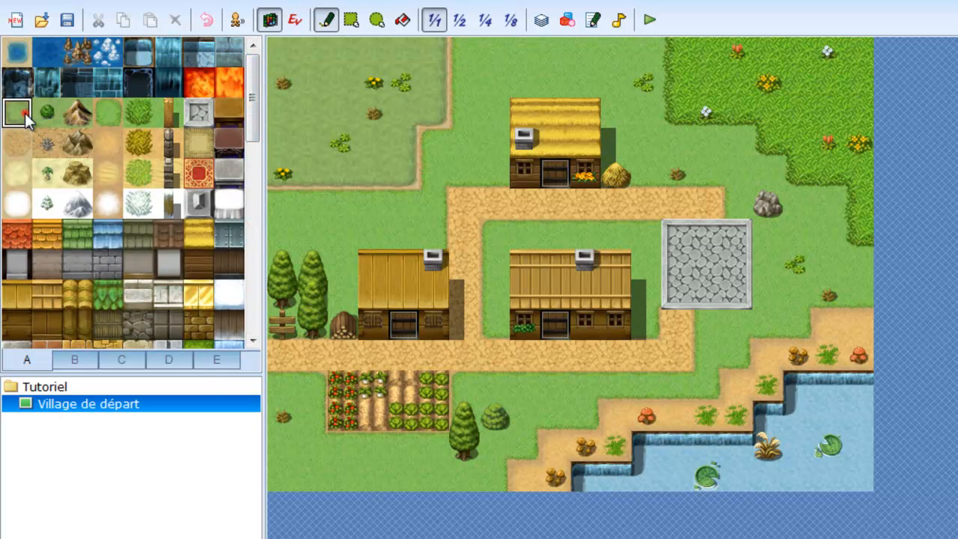
{"action": "left_click", "coordinate": [108, 112]}
{"action": "left_click", "coordinate": [712, 202]}
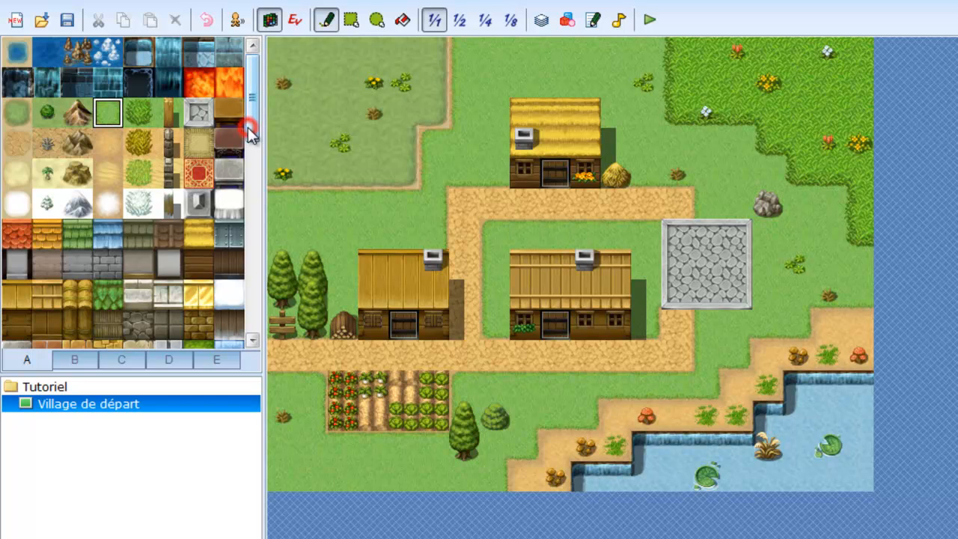
Place a stone well on the centre tile of the grey stone square
{"action": "left_click", "coordinate": [74, 362]}
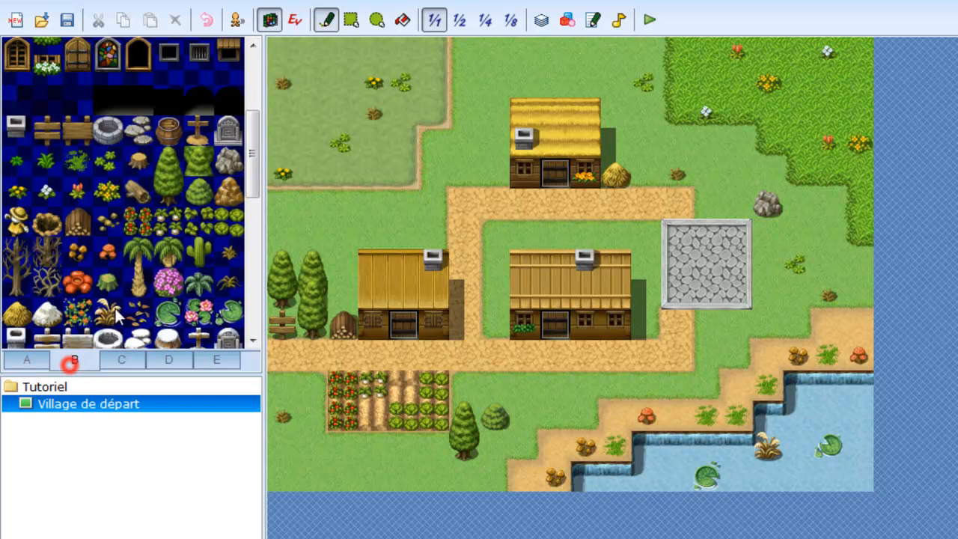
{"action": "left_click", "coordinate": [107, 131]}
{"action": "left_click", "coordinate": [702, 265]}
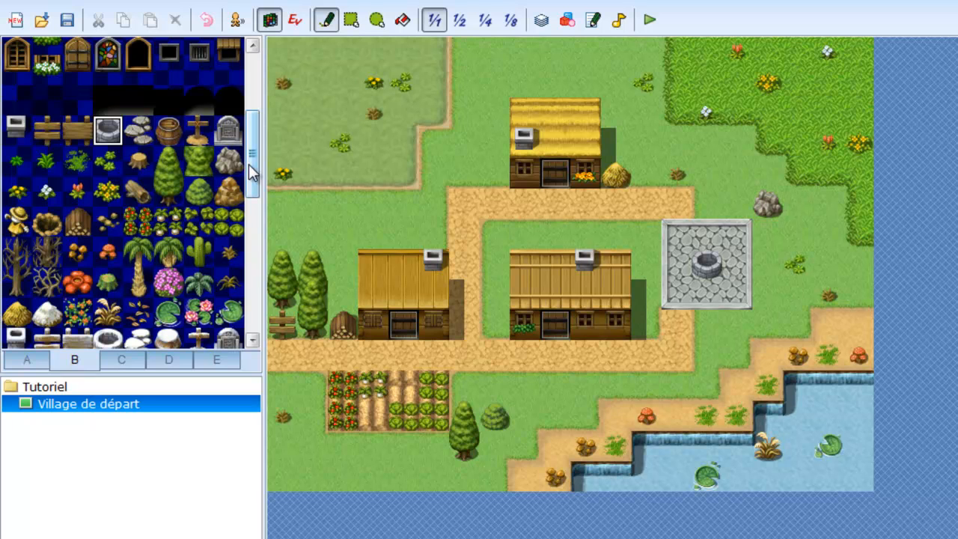
Place a wooden barrel on the stone square, on the tile directly east of the well
{"action": "left_click_drag", "start_coordinate": [249, 171], "coordinate": [242, 224]}
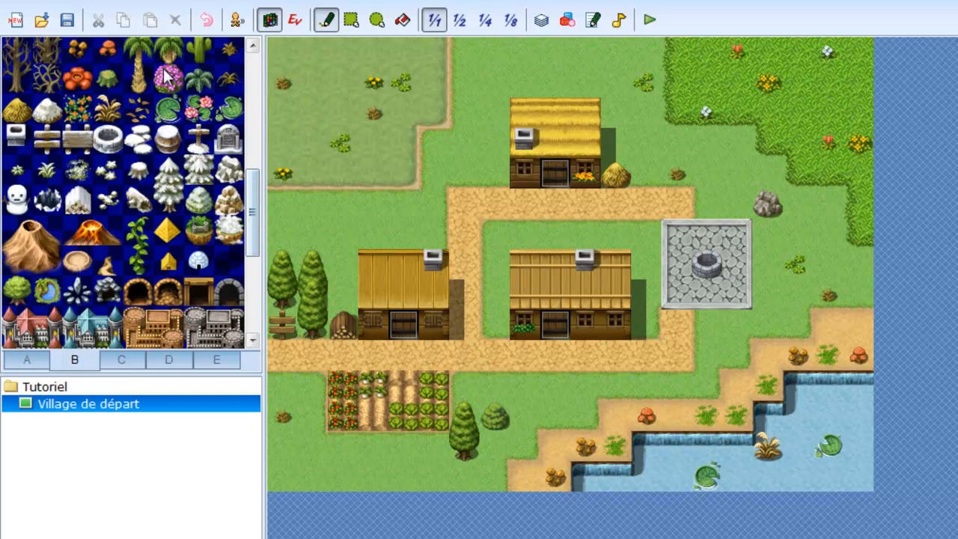
{"action": "left_click_drag", "start_coordinate": [252, 206], "coordinate": [252, 118]}
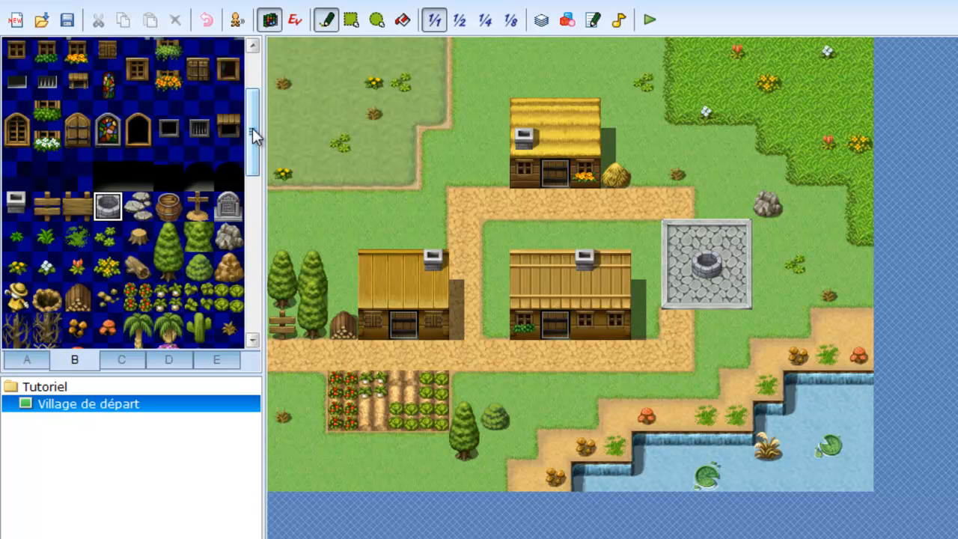
{"action": "left_click_drag", "start_coordinate": [252, 128], "coordinate": [256, 83]}
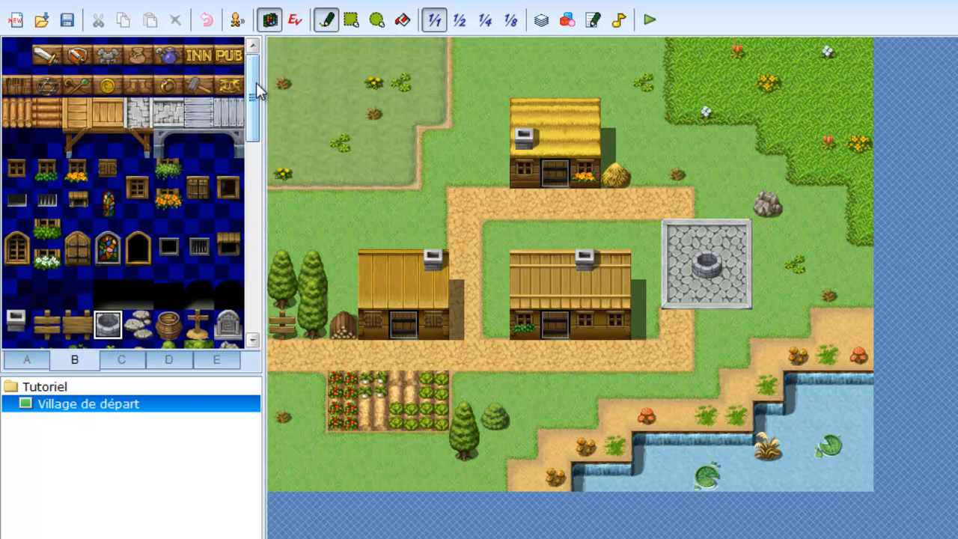
{"action": "left_click_drag", "start_coordinate": [256, 83], "coordinate": [251, 115]}
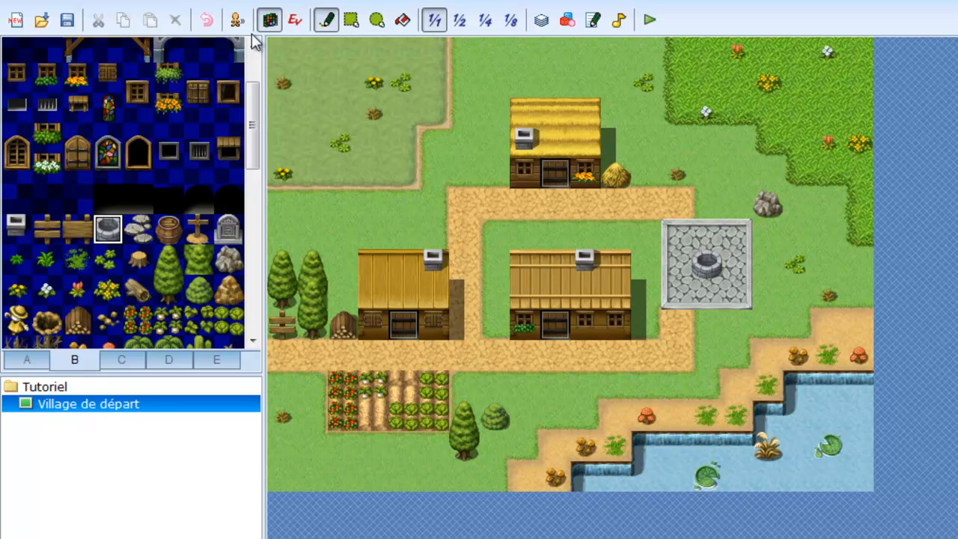
{"action": "left_click", "coordinate": [168, 230]}
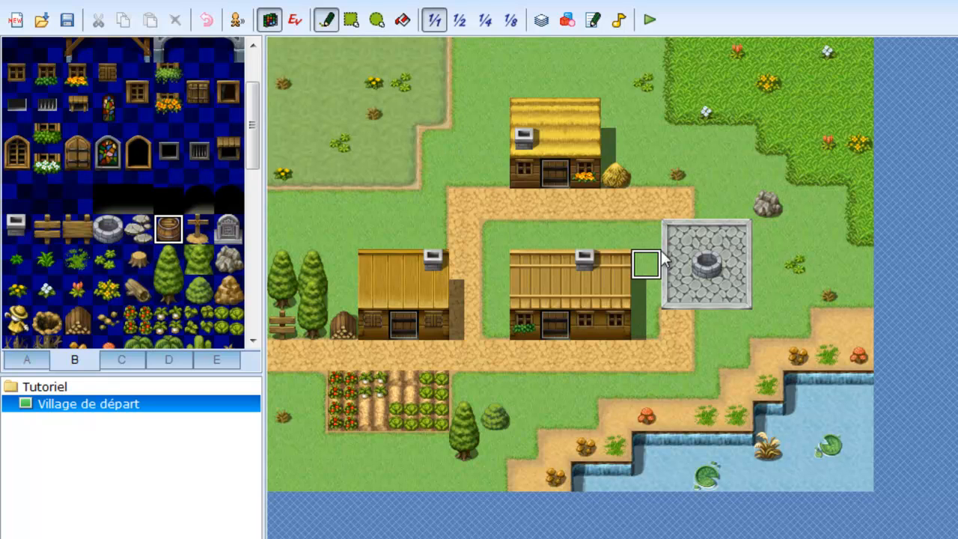
{"action": "left_click", "coordinate": [740, 265]}
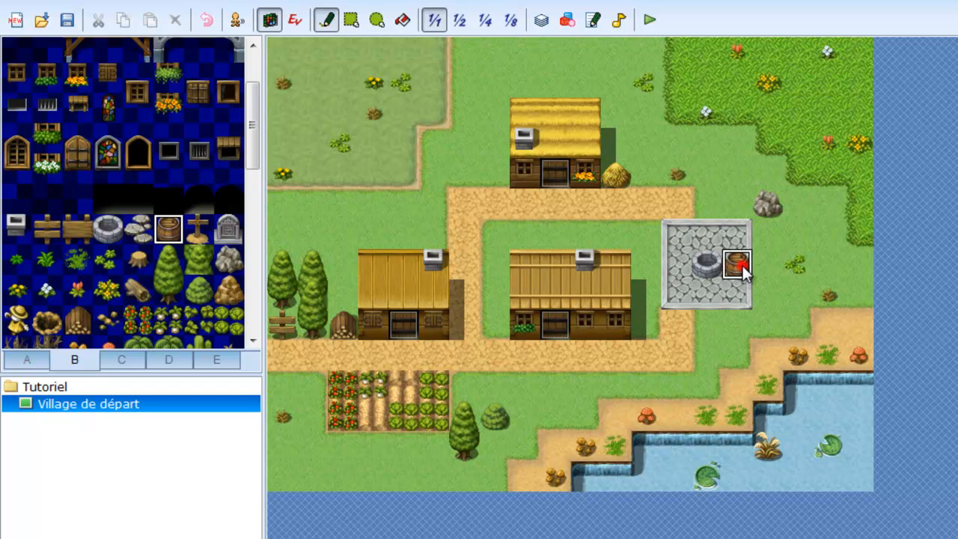
Add a small wooden dormer window to the southeast corner of the wider lower house's roof
{"action": "left_click_drag", "start_coordinate": [251, 149], "coordinate": [252, 139]}
{"action": "left_click", "coordinate": [80, 165]}
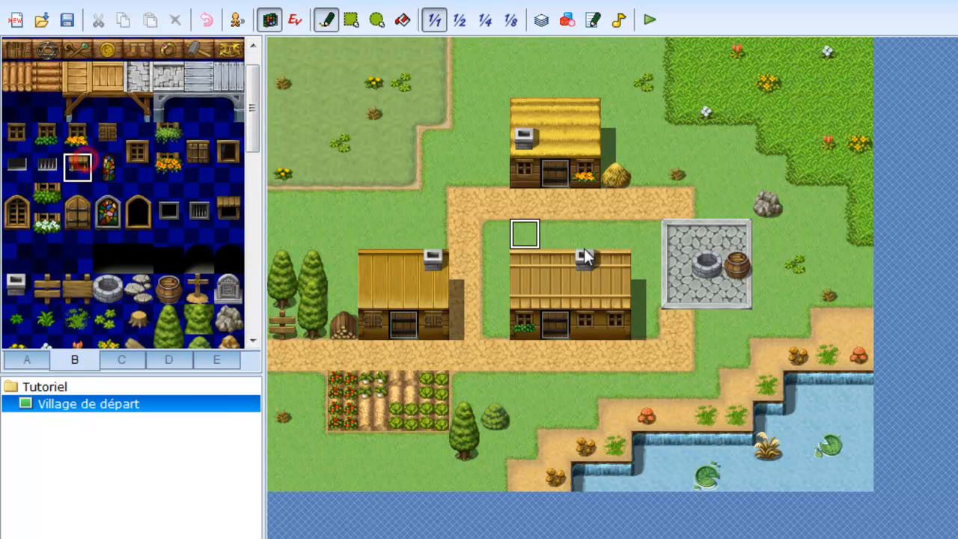
{"action": "left_click", "coordinate": [607, 282]}
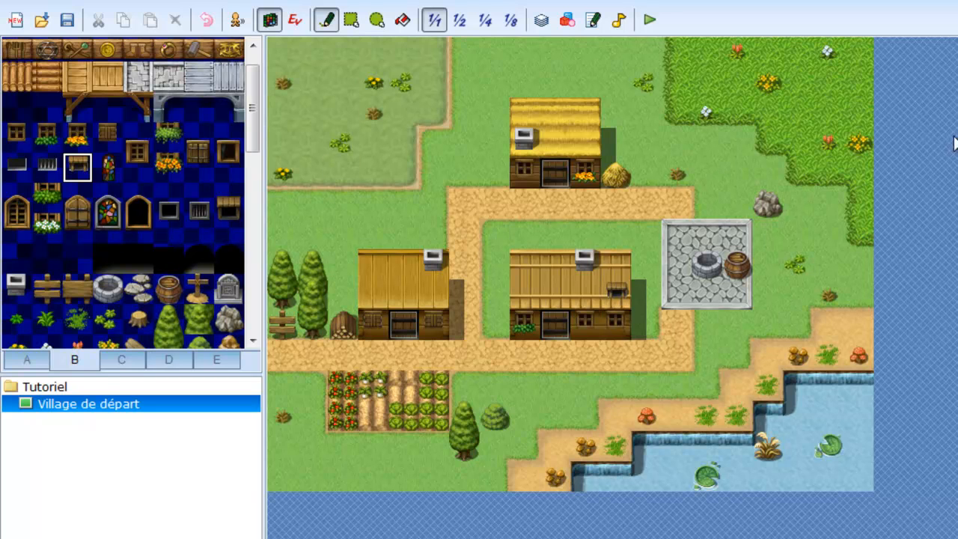
{"action": "left_click", "coordinate": [460, 20]}
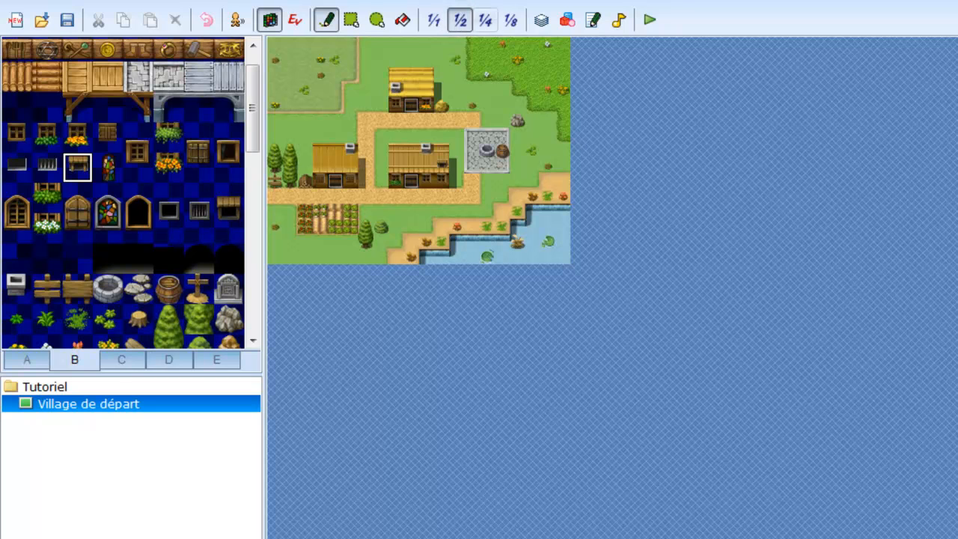
{"action": "left_click", "coordinate": [437, 22]}
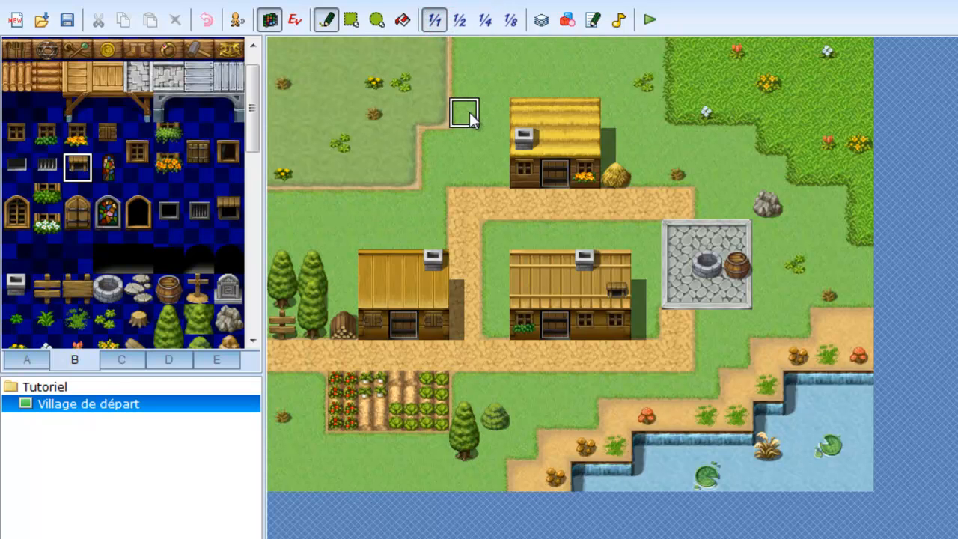
{"action": "left_click_drag", "start_coordinate": [252, 122], "coordinate": [252, 97]}
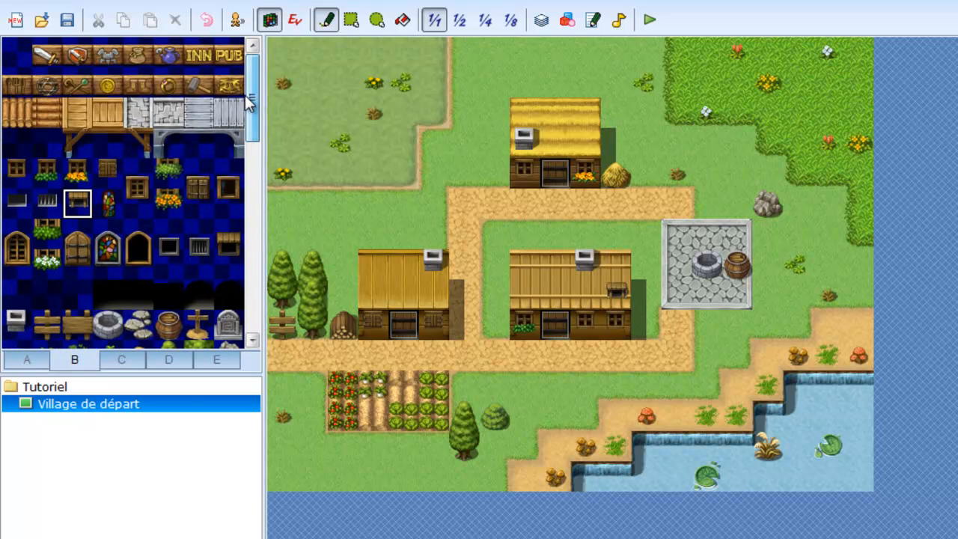